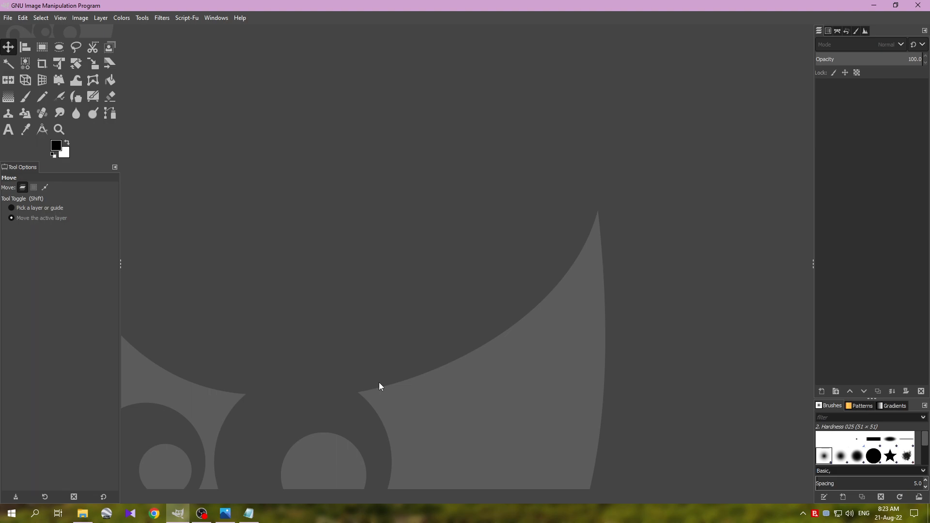
# - Create a new 5760 × 3240 px image and fill its background with the black foreground color
pyautogui.click(8, 18)
pyautogui.click(13, 31)
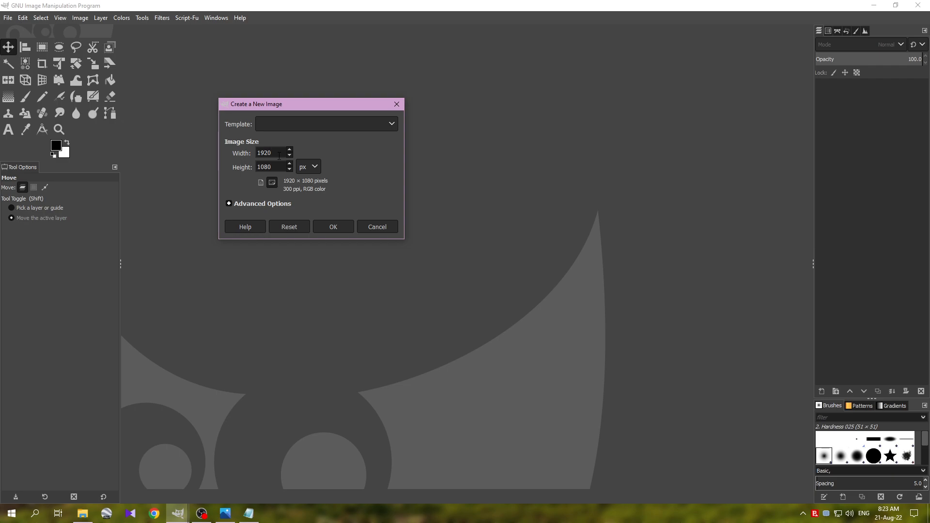
pyautogui.write('*3')
pyautogui.press('Return')
pyautogui.write('*3')
pyautogui.press('Return')
pyautogui.press('Tab')
pyautogui.click(326, 224)
pyautogui.click(343, 221)
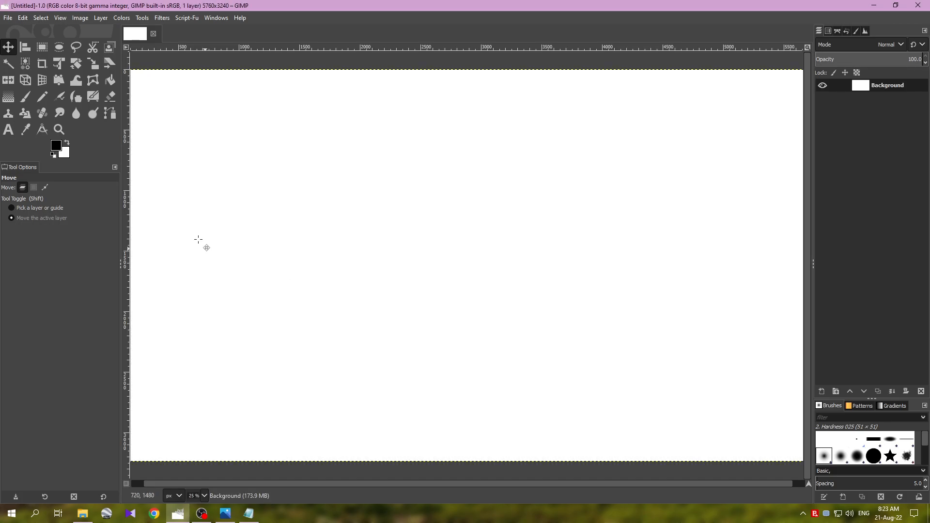
pyautogui.click(23, 19)
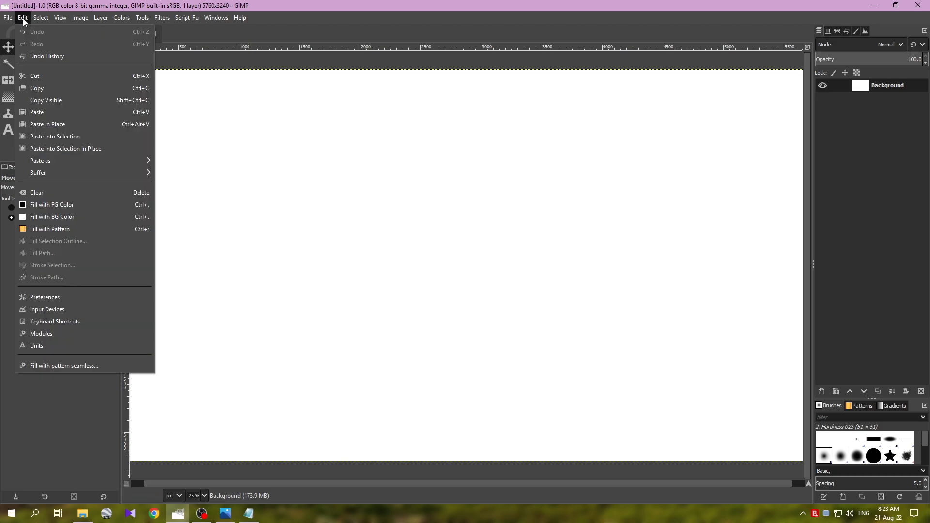
pyautogui.click(84, 205)
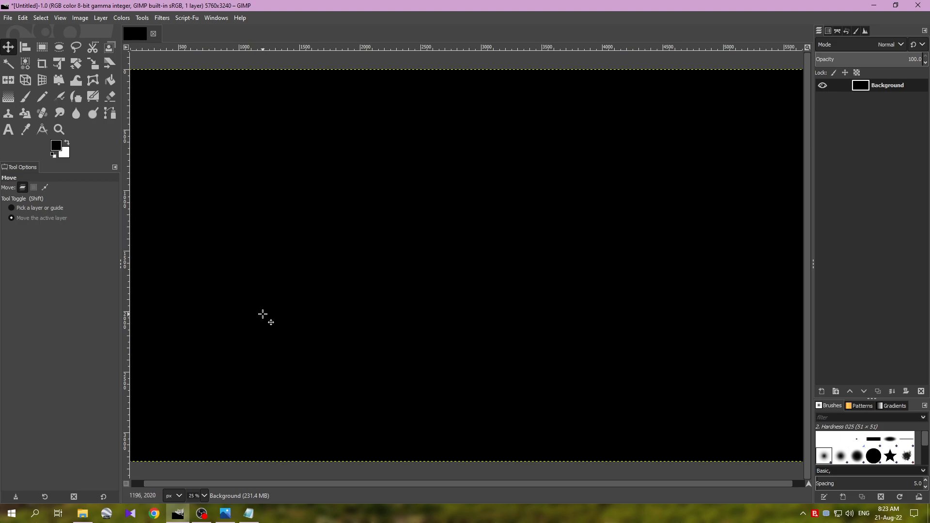
# - Add a text layer on the canvas reading STRANGER on the first line and THINGS on the second
pyautogui.click(8, 129)
pyautogui.click(301, 197)
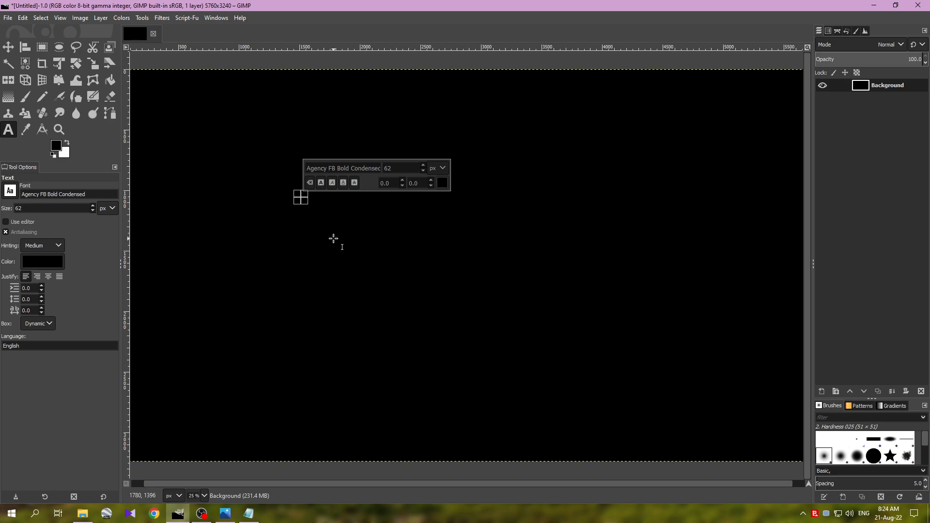
pyautogui.press('capslock')
pyautogui.write('STRA')
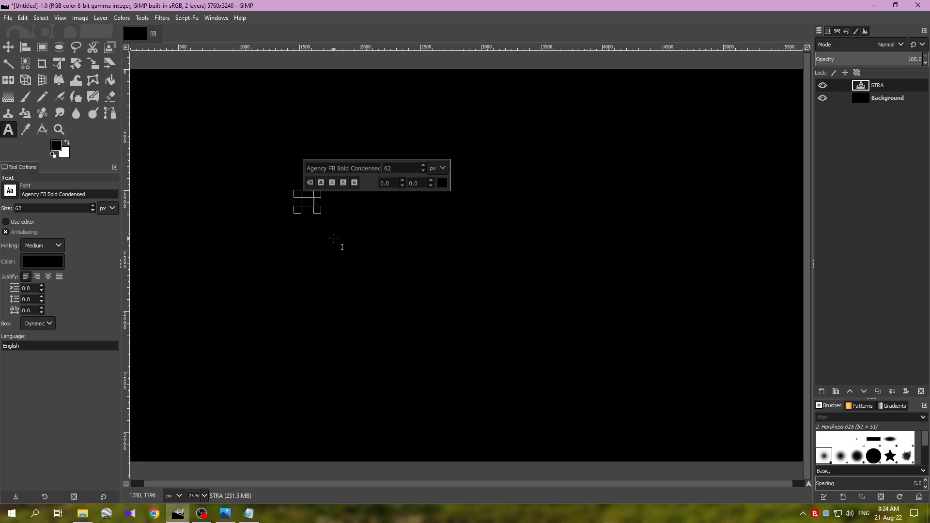
pyautogui.write('NGER TH')
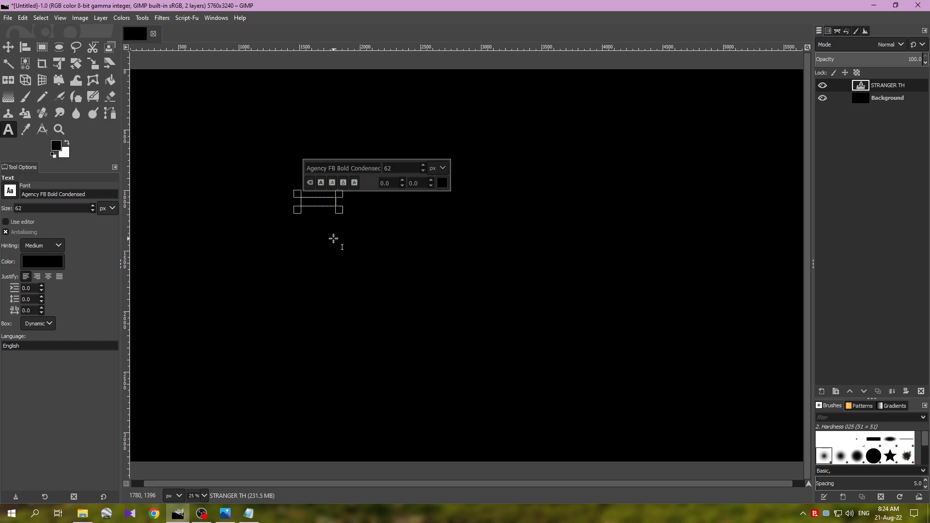
pyautogui.press('BackSpace')
pyautogui.press('BackSpace')
pyautogui.press('BackSpace')
pyautogui.press('BackSpace')
pyautogui.press('BackSpace')
pyautogui.press('BackSpace')
pyautogui.press('BackSpace')
pyautogui.press('BackSpace')
pyautogui.press('BackSpace')
pyautogui.press('BackSpace')
pyautogui.press('BackSpace')
pyautogui.write('STRANGER')
pyautogui.press('Return')
pyautogui.write('THINGS')
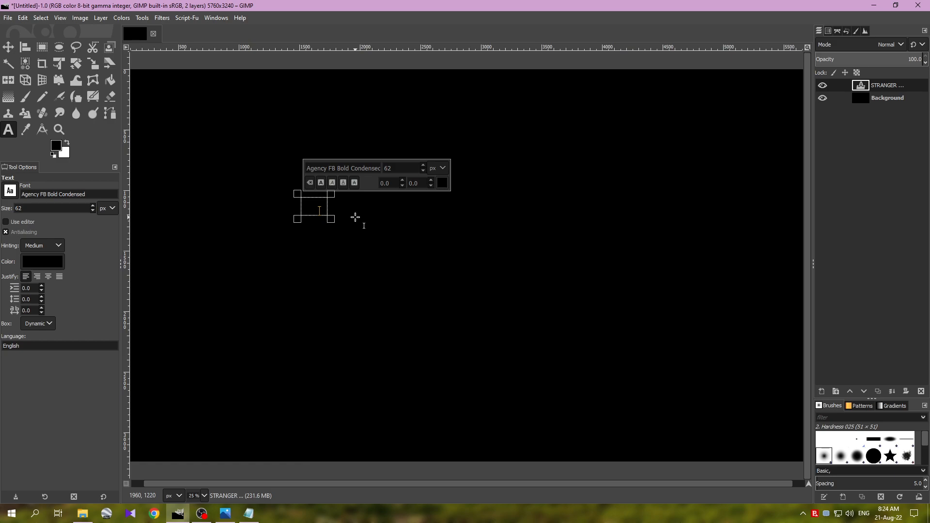
# - Color all of the text red with HTML notation c21a00 and set its justification to centered
pyautogui.hotkey('ctrl', 'a')
pyautogui.click(442, 184)
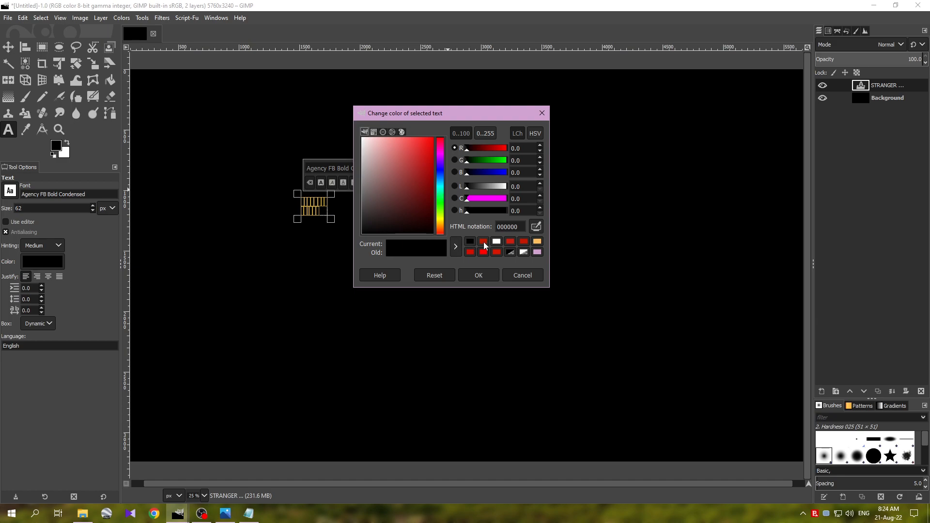
pyautogui.click(484, 243)
pyautogui.moveTo(519, 226); pyautogui.dragTo(495, 226)
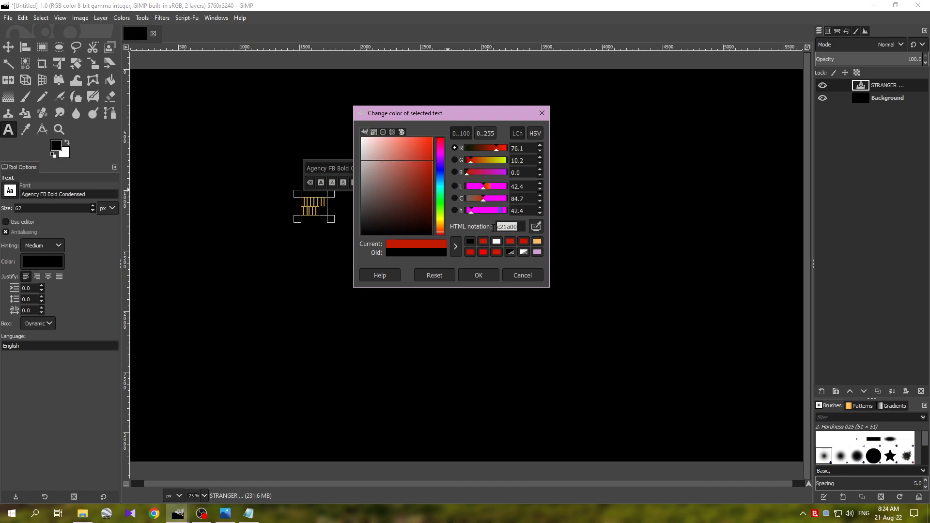
pyautogui.write('c21a00')
pyautogui.click(478, 276)
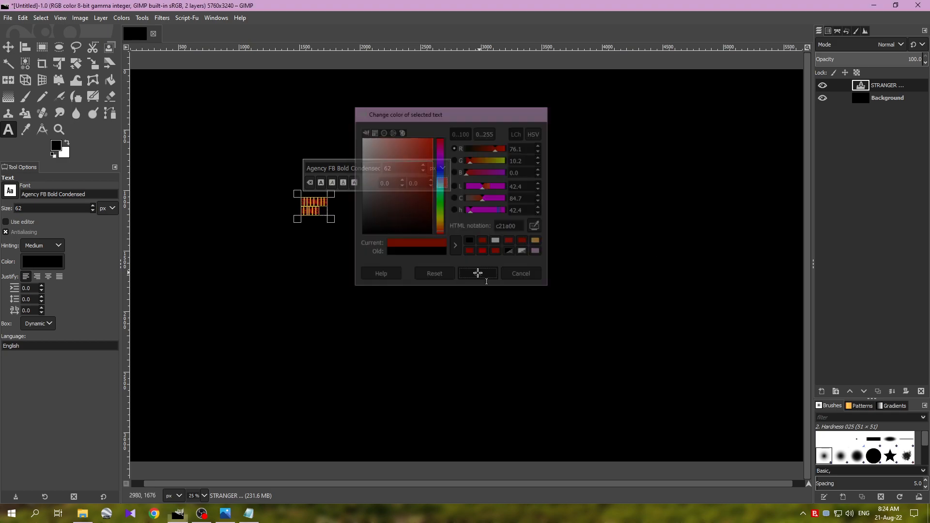
pyautogui.click(45, 278)
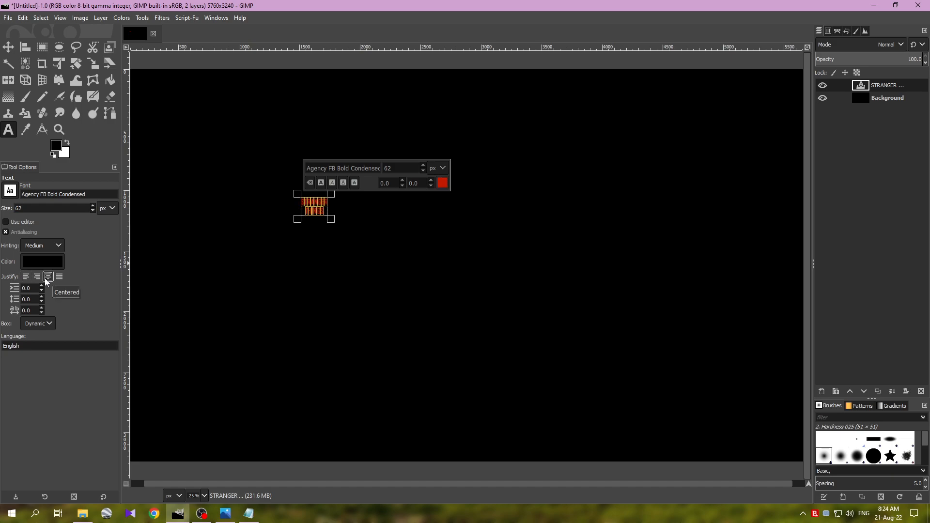
# - Change the font of the selected title text to Benguiat Thin
pyautogui.click(351, 168)
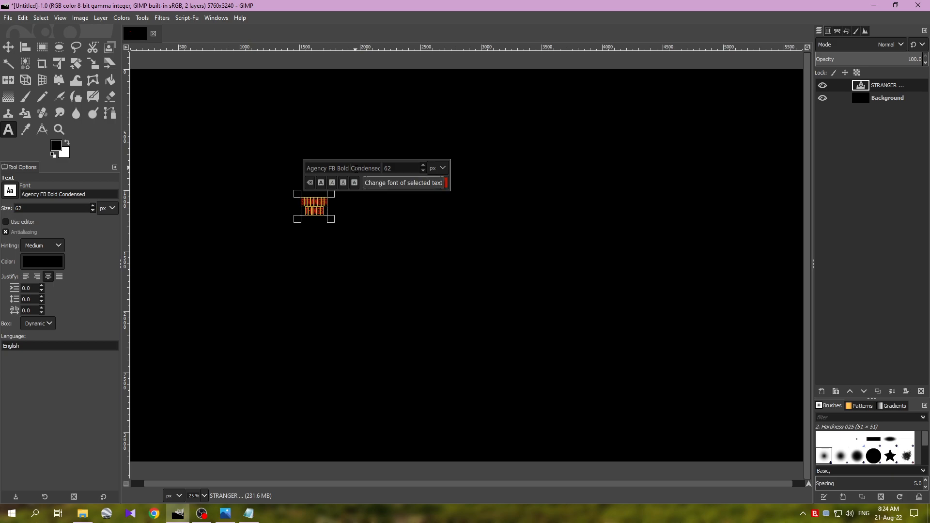
pyautogui.hotkey('ctrl', 'a')
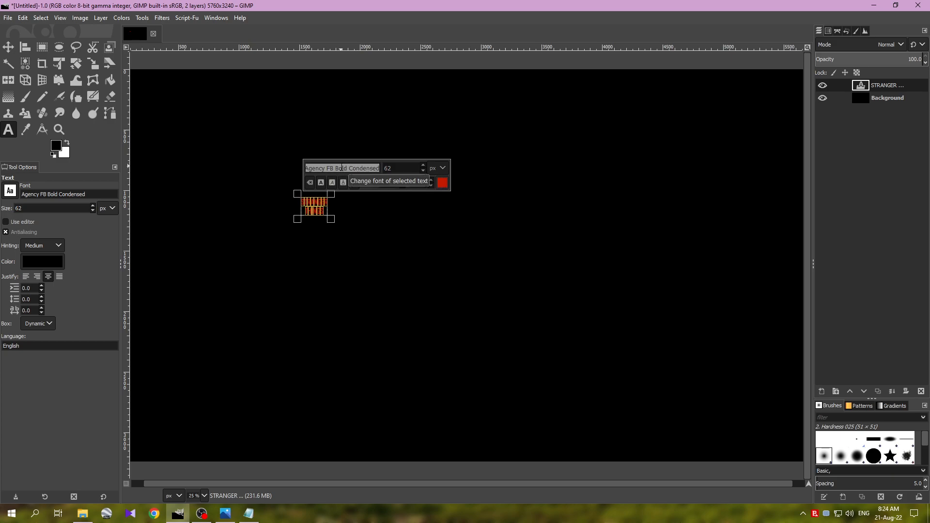
pyautogui.write('be')
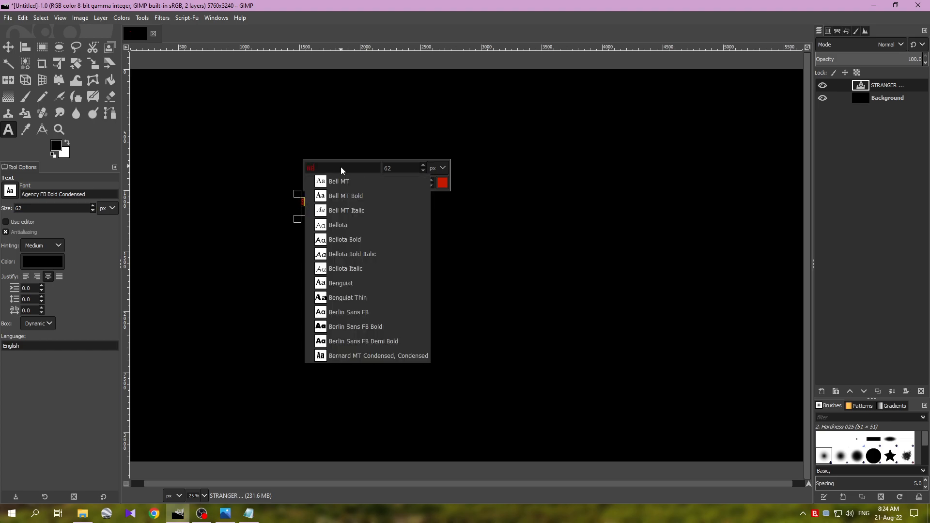
pyautogui.write('n')
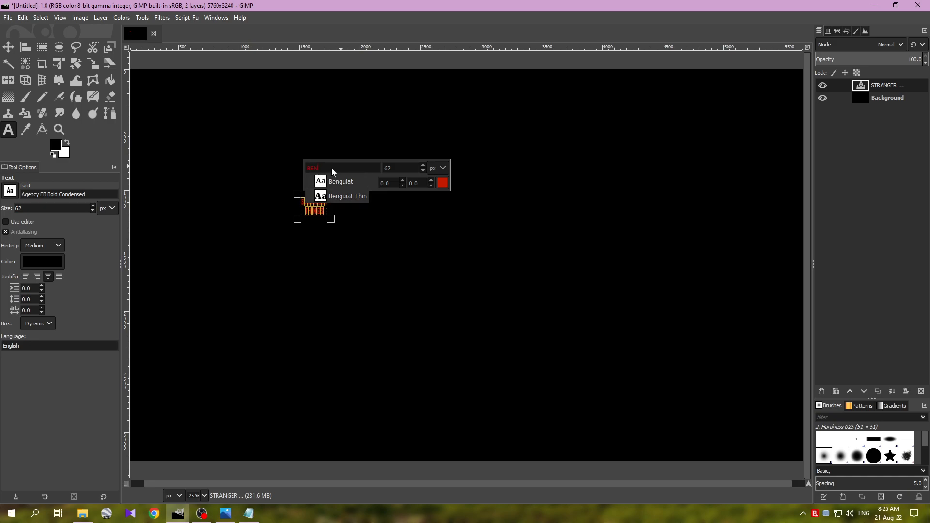
pyautogui.click(339, 196)
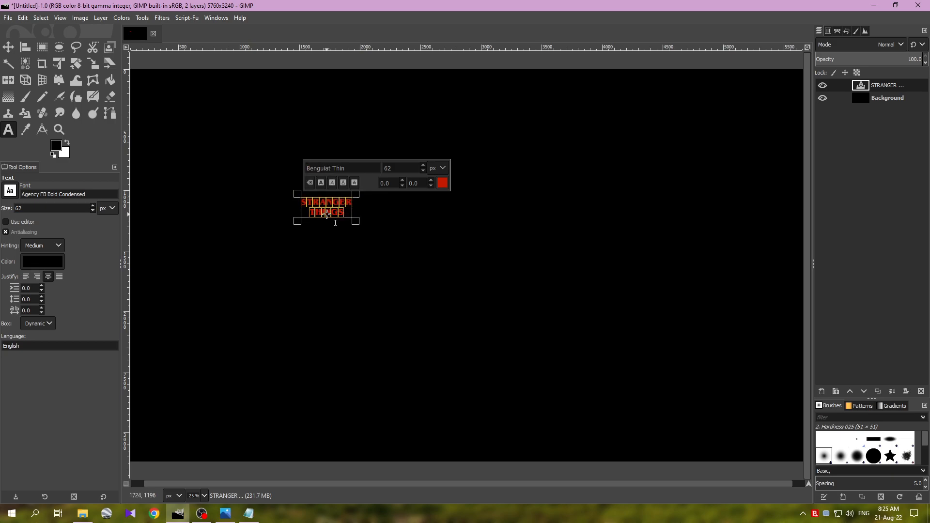
# - Set the title text size to 700 px and move the text layer to the middle of the canvas
pyautogui.moveTo(402, 168); pyautogui.dragTo(356, 171)
pyautogui.write('700')
pyautogui.press('Return')
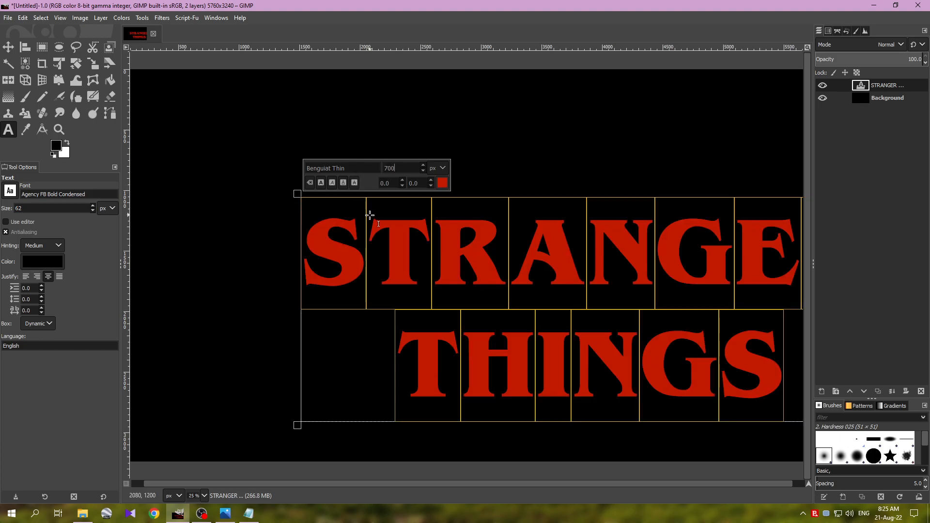
pyautogui.click(8, 47)
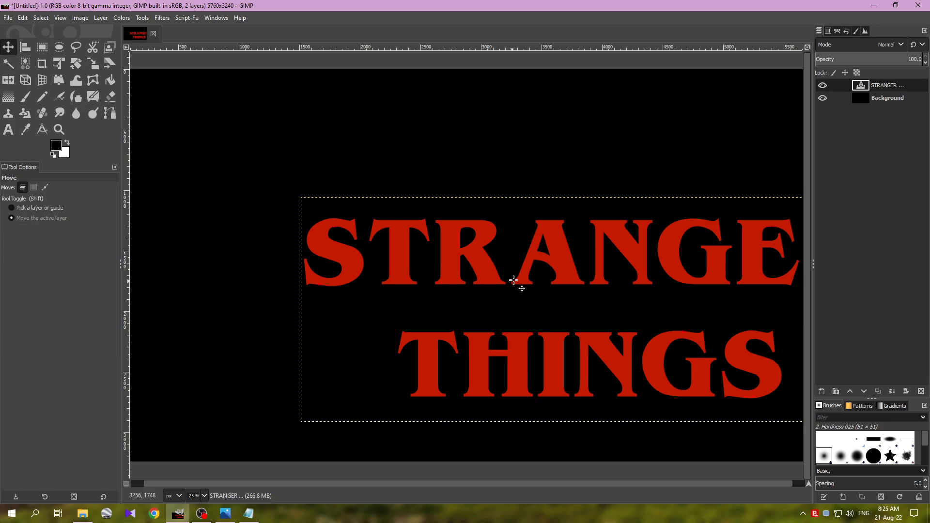
pyautogui.moveTo(562, 266); pyautogui.dragTo(441, 233)
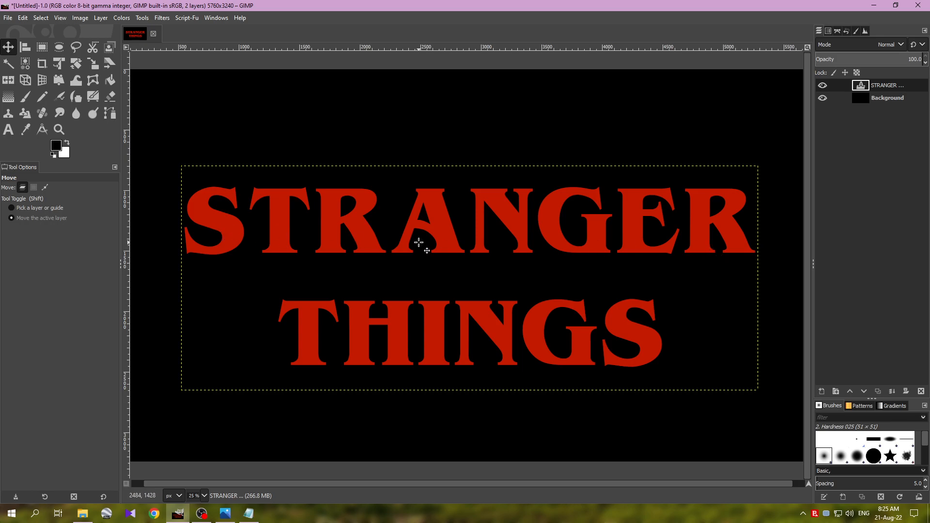
# - Enlarge the first letter S of STRANGER to 900 px
pyautogui.press('t')
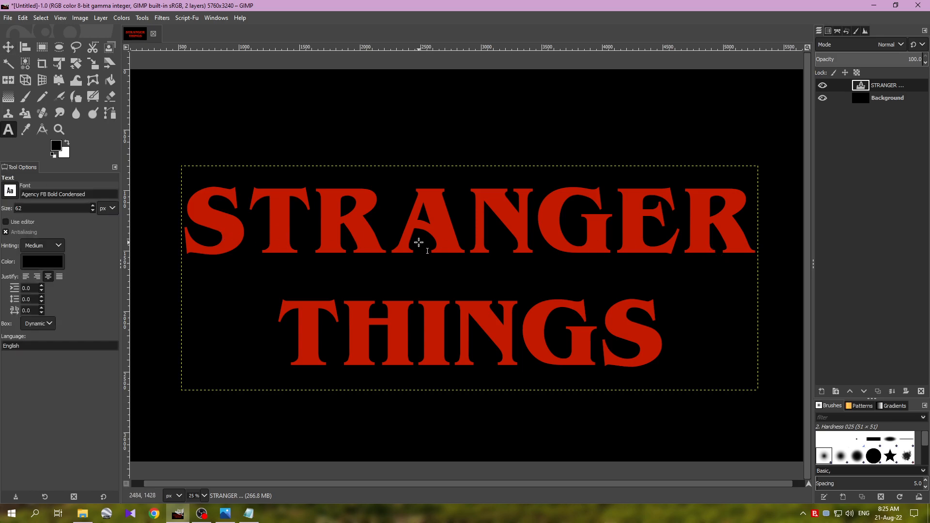
pyautogui.click(256, 230)
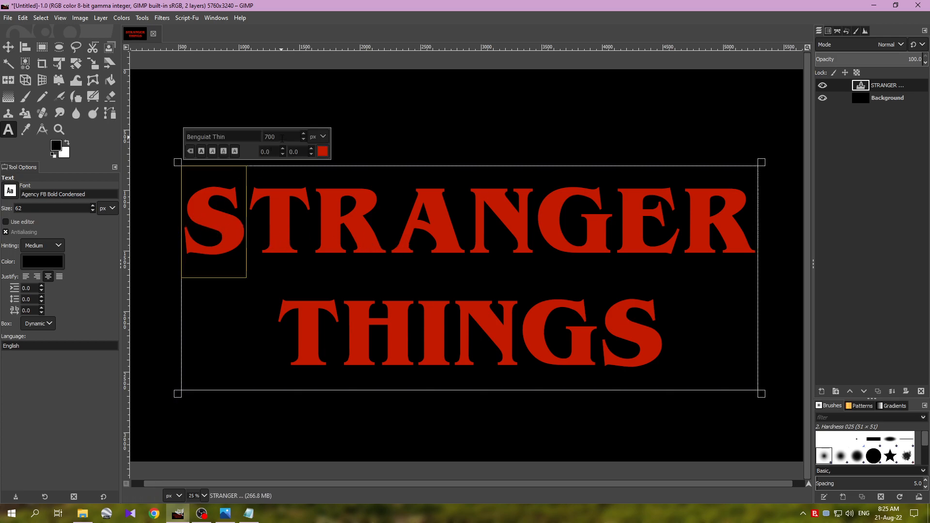
pyautogui.click(246, 234)
pyautogui.moveTo(246, 234); pyautogui.dragTo(187, 234)
pyautogui.click(269, 137)
pyautogui.write('900')
pyautogui.press('Return')
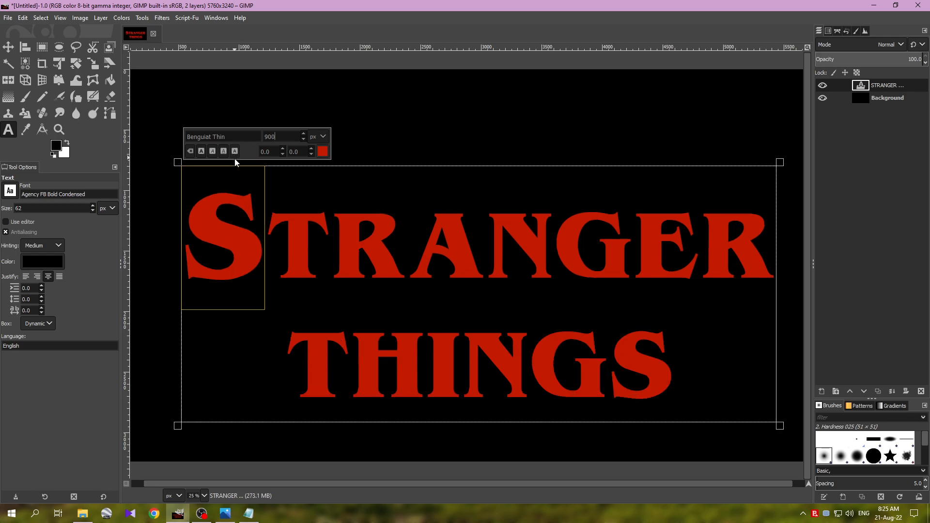
# - Enlarge the last letter R of STRANGER to 900 px
pyautogui.moveTo(698, 245); pyautogui.dragTo(764, 249)
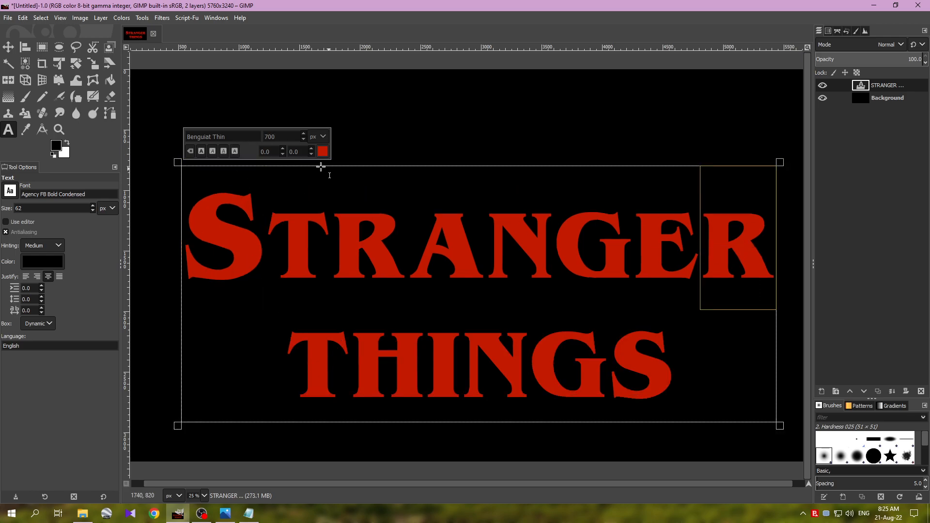
pyautogui.doubleClick(270, 137)
pyautogui.write('900')
pyautogui.press('Return')
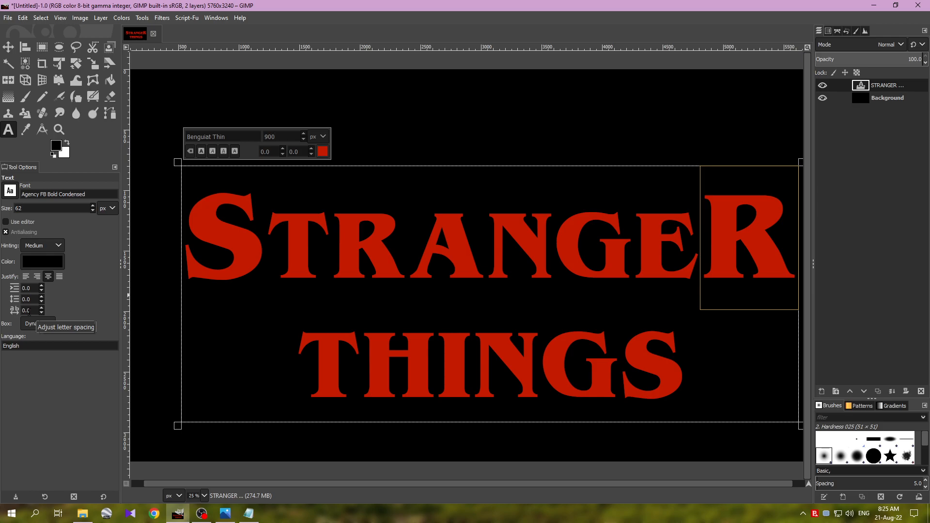
# - Set the baseline of the large S to -150 and the baseline of the large R to -140
pyautogui.moveTo(257, 228); pyautogui.dragTo(191, 239)
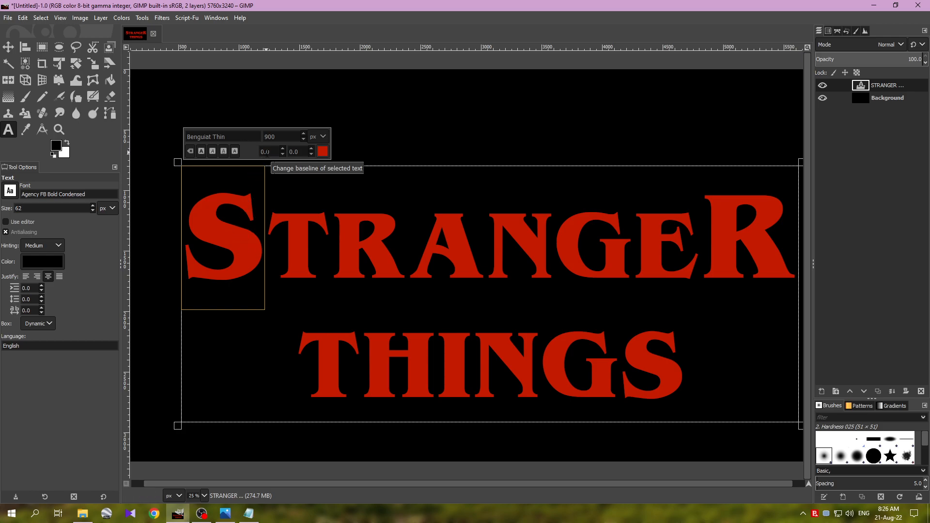
pyautogui.click(267, 152)
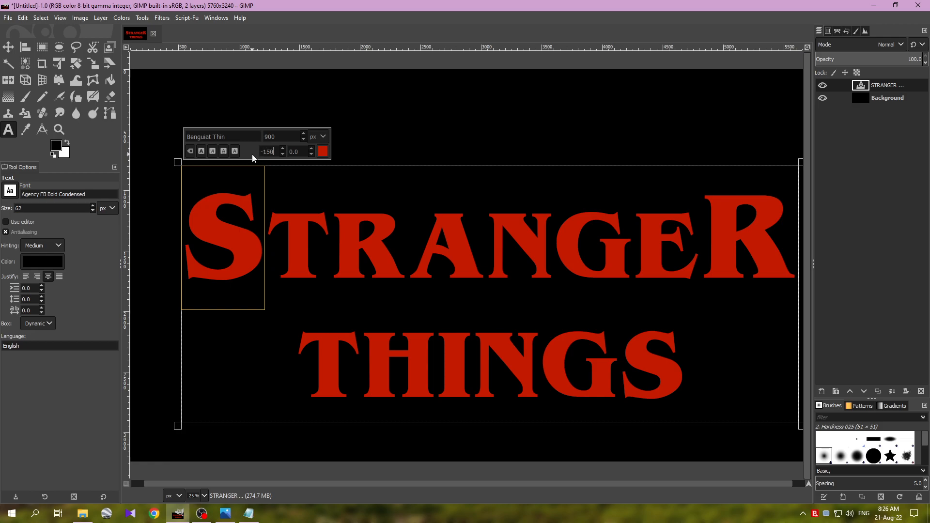
pyautogui.press('Return')
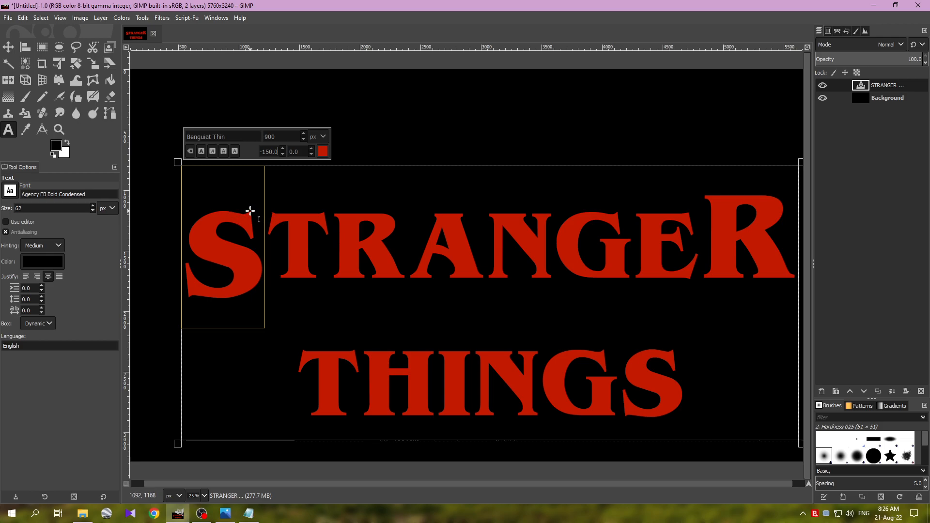
pyautogui.click(708, 251)
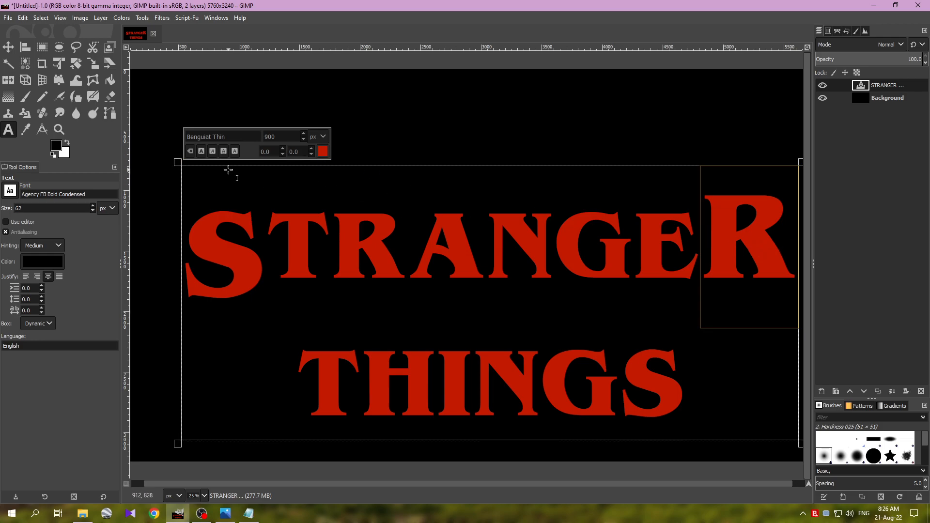
pyautogui.write('-140')
pyautogui.press('Return')
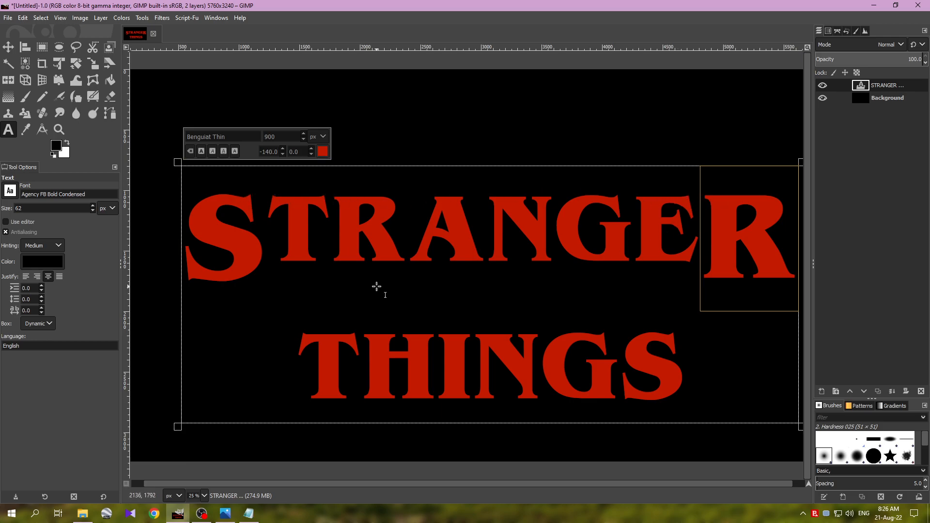
# - Set the title text's line spacing to -480 and its letter spacing to -20
pyautogui.click(264, 300)
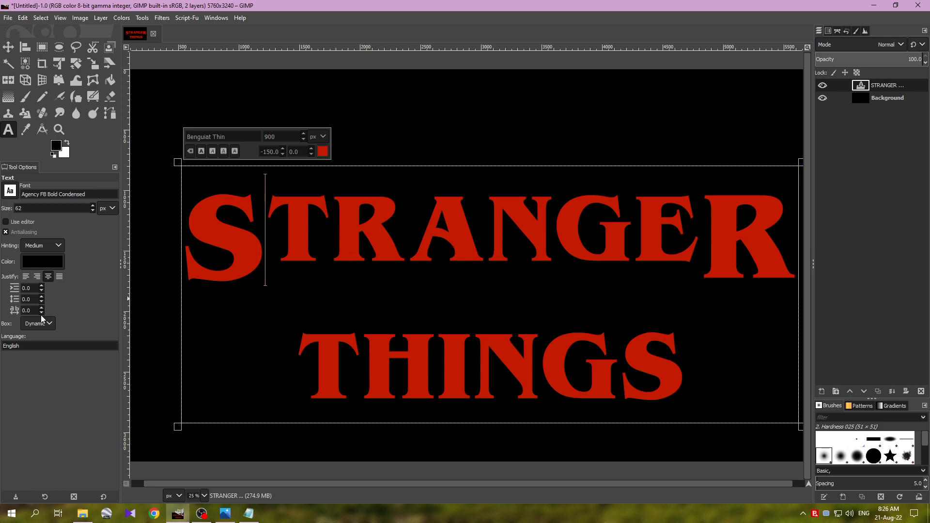
pyautogui.press('BackSpace')
pyautogui.press('Return')
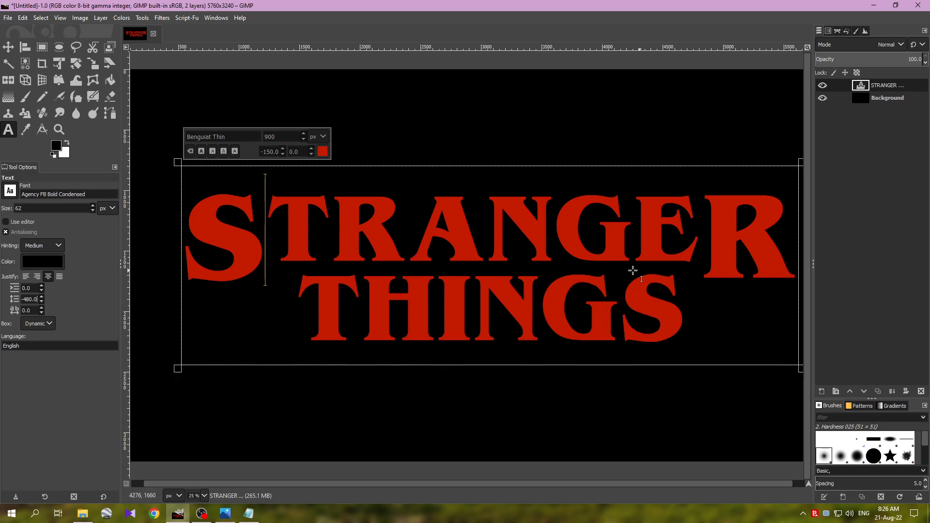
pyautogui.press('Tab')
pyautogui.press('Return')
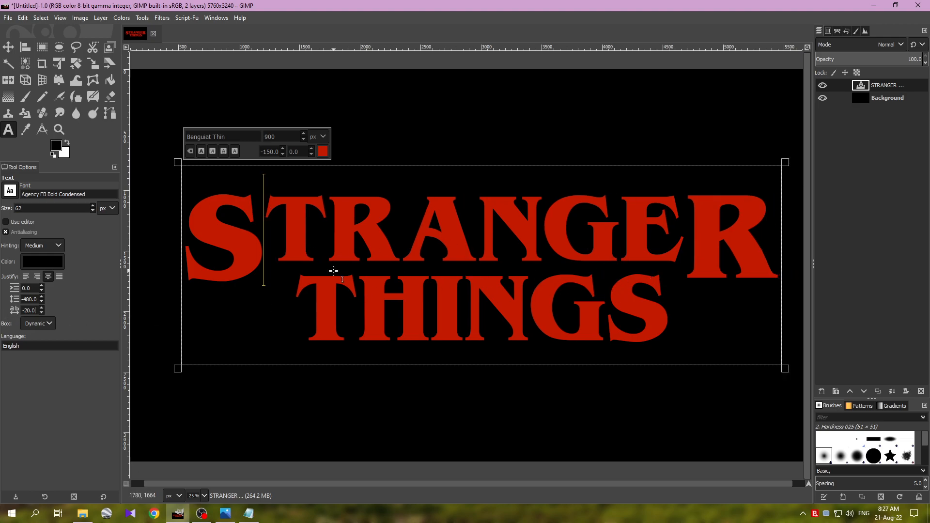
# - Switch to the Steps notes in Notepad to check the remaining instructions, and return to GIMP
pyautogui.click(249, 513)
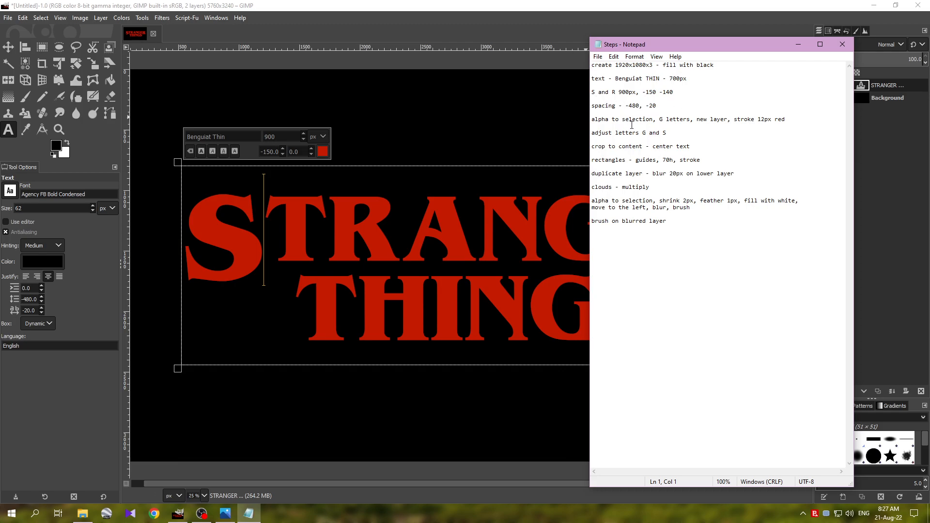
pyautogui.click(625, 5)
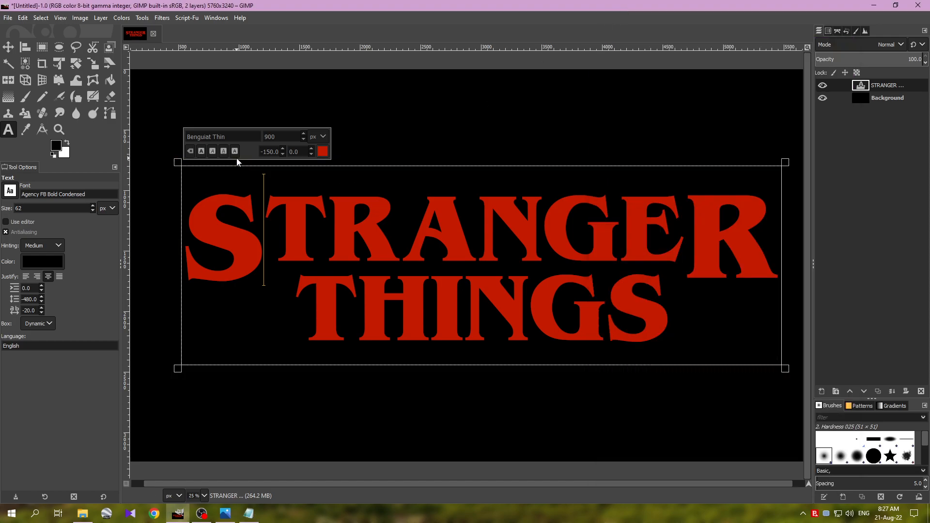
# - Convert the STRANGER THINGS text layer's alpha to a selection and add a new 5760 × 3240 px transparent layer
pyautogui.rightClick(890, 88)
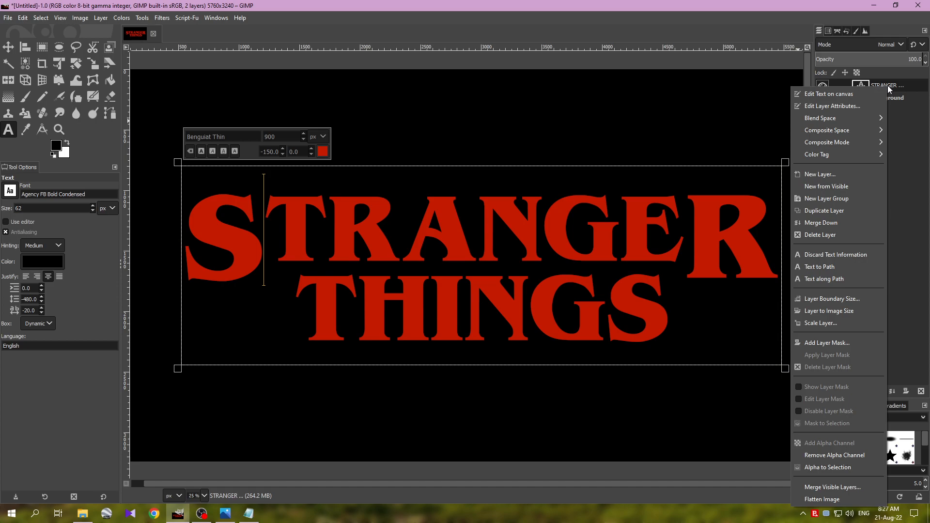
pyautogui.click(827, 467)
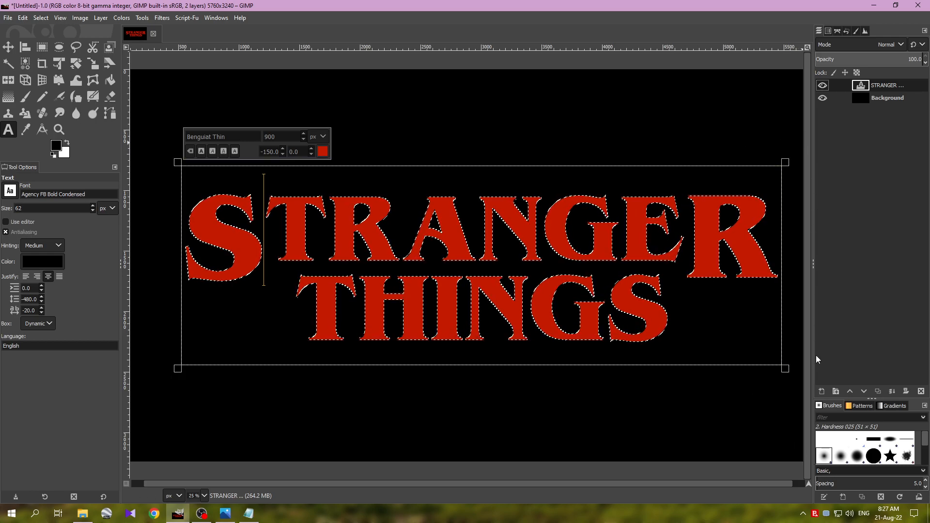
pyautogui.click(823, 393)
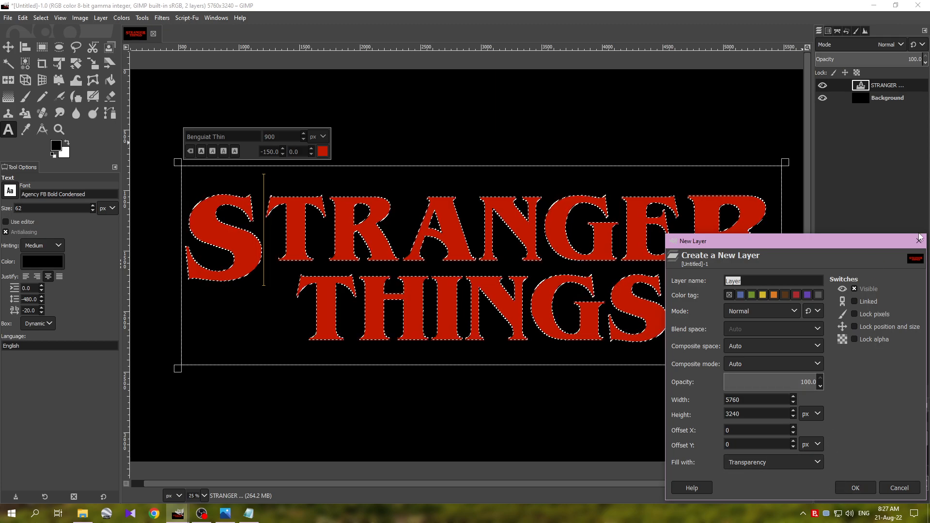
pyautogui.click(918, 240)
pyautogui.click(822, 392)
pyautogui.click(855, 490)
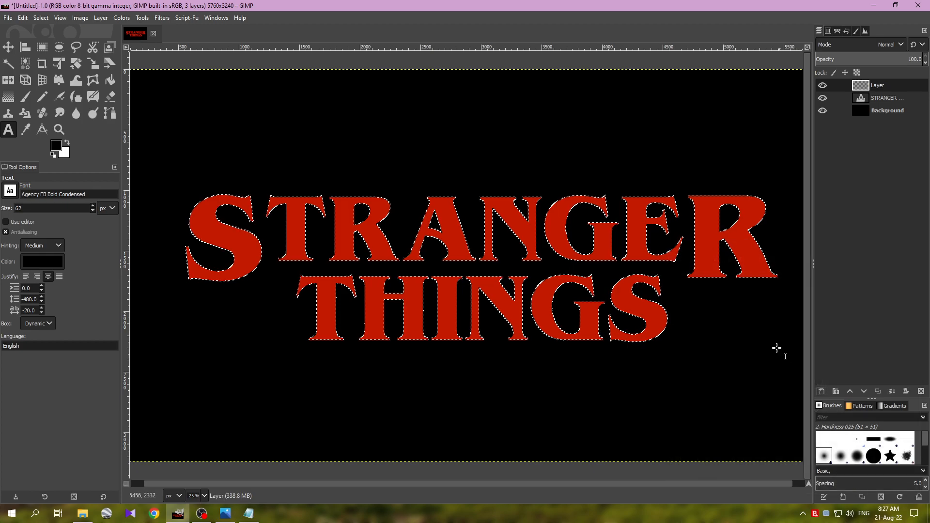
# - Hide the text layer and subtract narrow rectangles, about 76 × 336 px and 84 × 360 px, at the left edges of the two G's
pyautogui.click(822, 98)
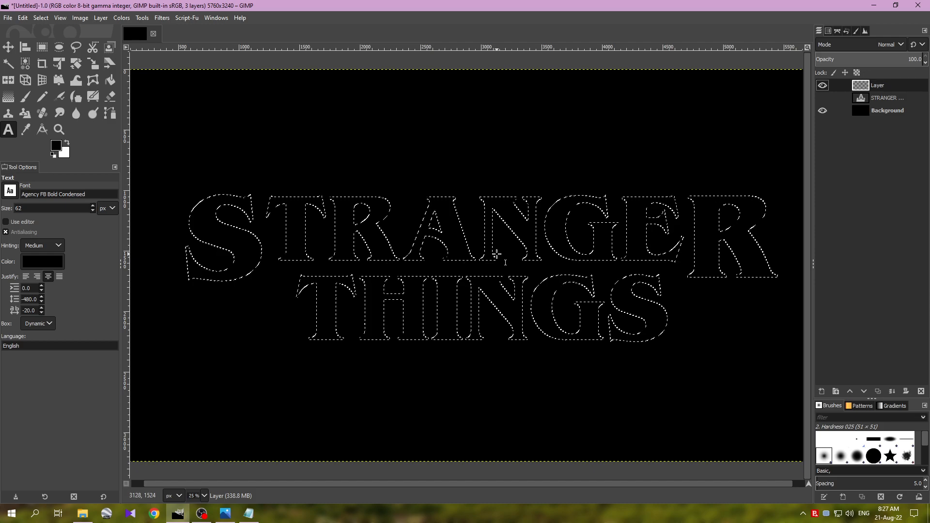
pyautogui.click(42, 49)
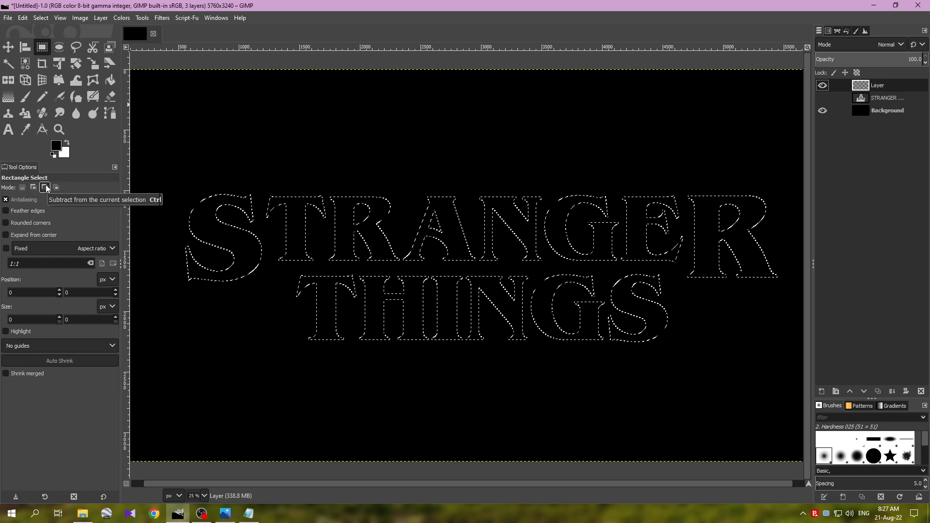
pyautogui.click(44, 187)
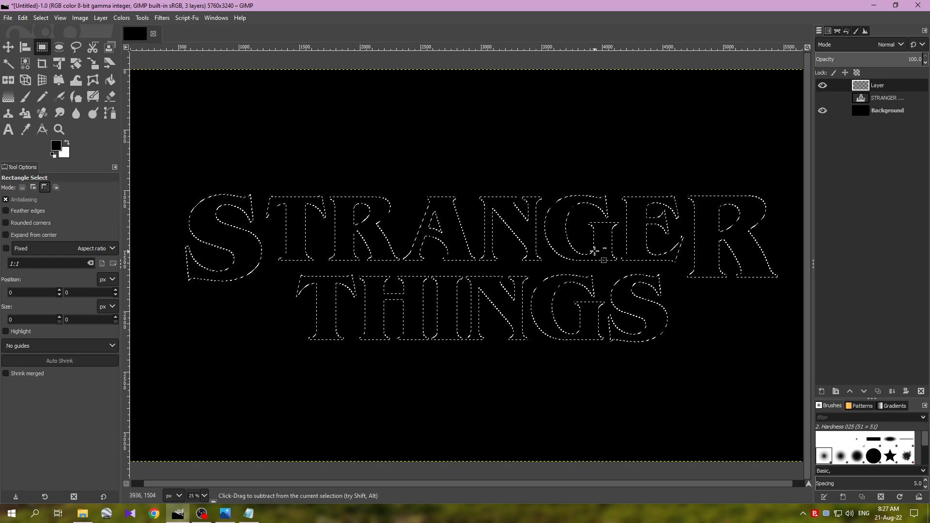
pyautogui.moveTo(540, 208); pyautogui.dragTo(545, 231)
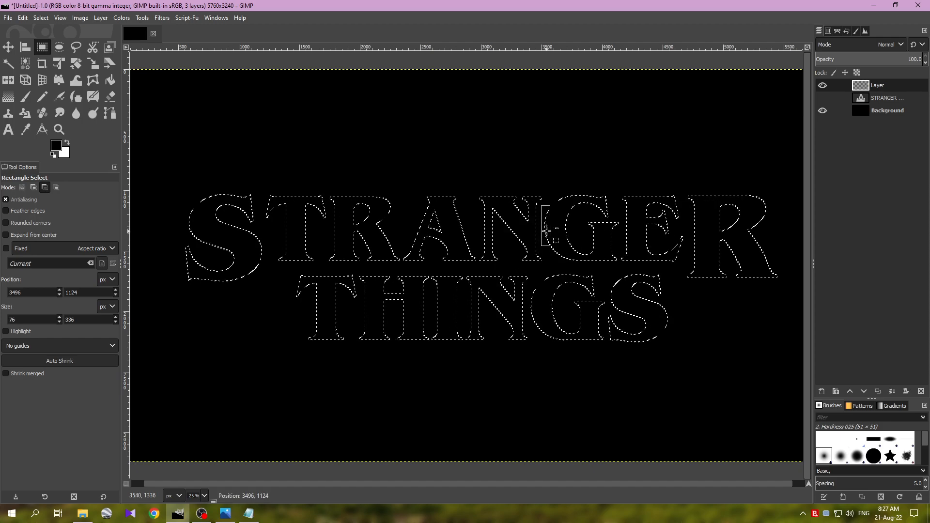
pyautogui.moveTo(545, 231); pyautogui.dragTo(545, 231)
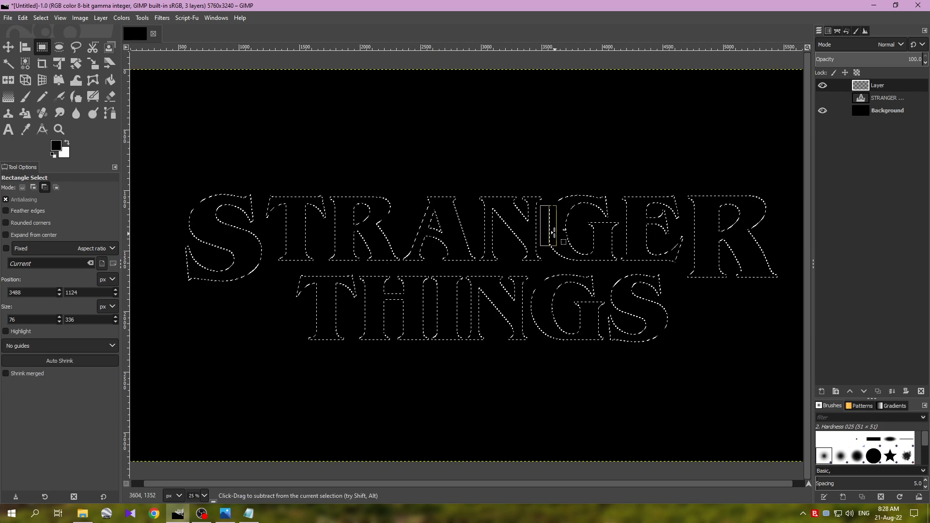
pyautogui.click(546, 227)
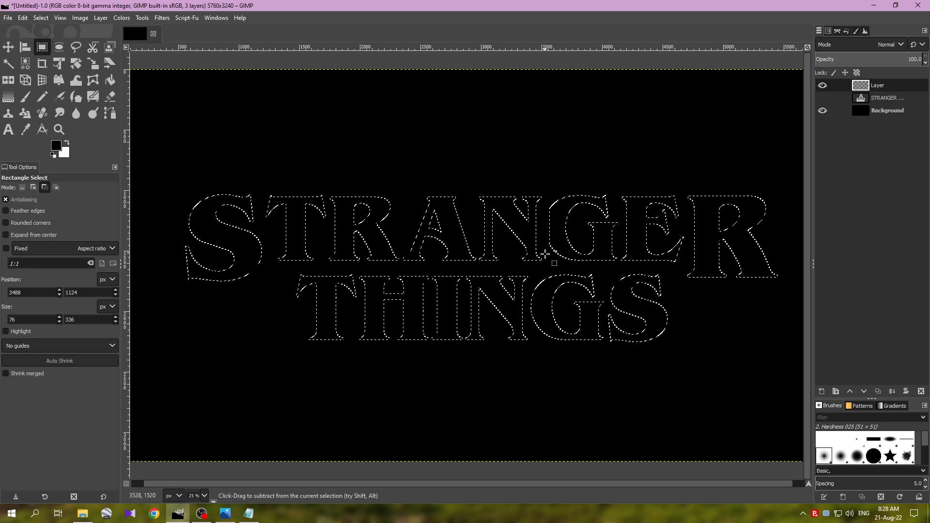
pyautogui.moveTo(528, 284); pyautogui.dragTo(528, 306)
pyautogui.click(530, 310)
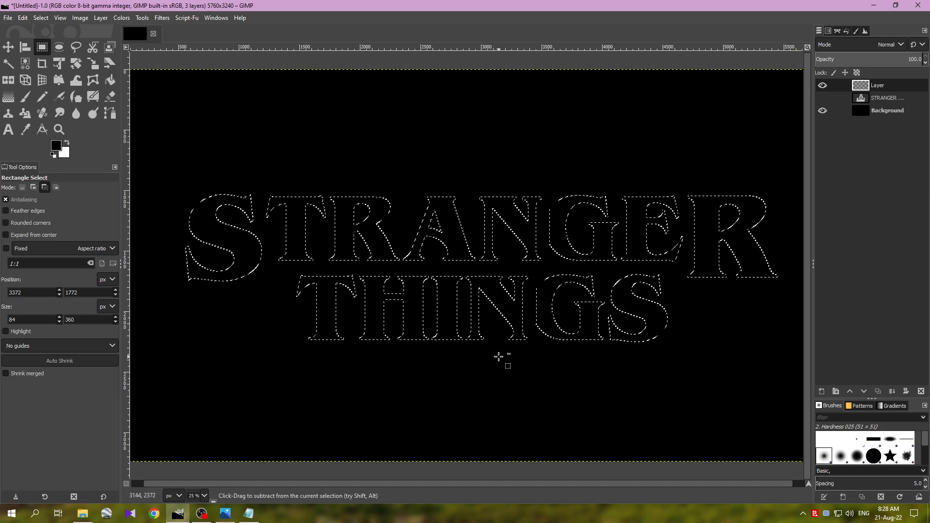
# - Examine the Stranger Things.png reference image in the photo viewer, check the Steps notes in Notepad, and return to GIMP
pyautogui.click(225, 514)
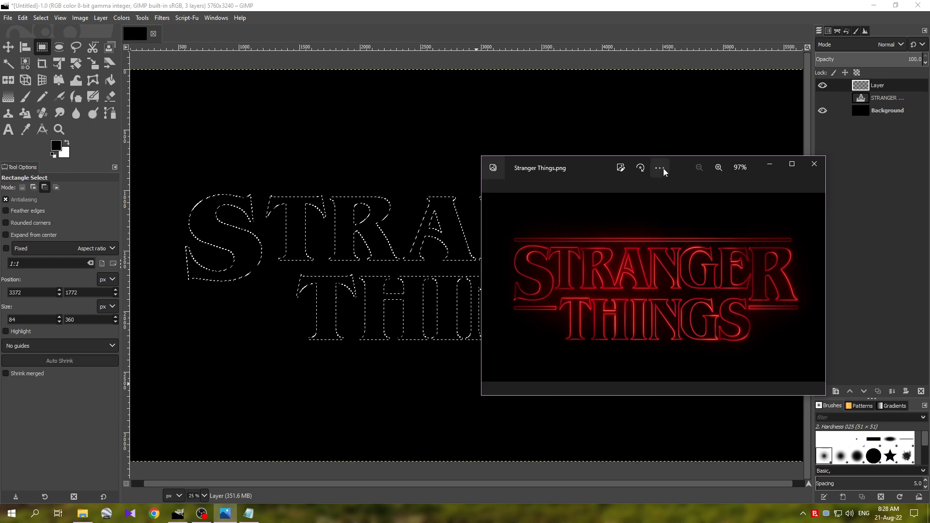
pyautogui.moveTo(677, 162); pyautogui.dragTo(772, 176)
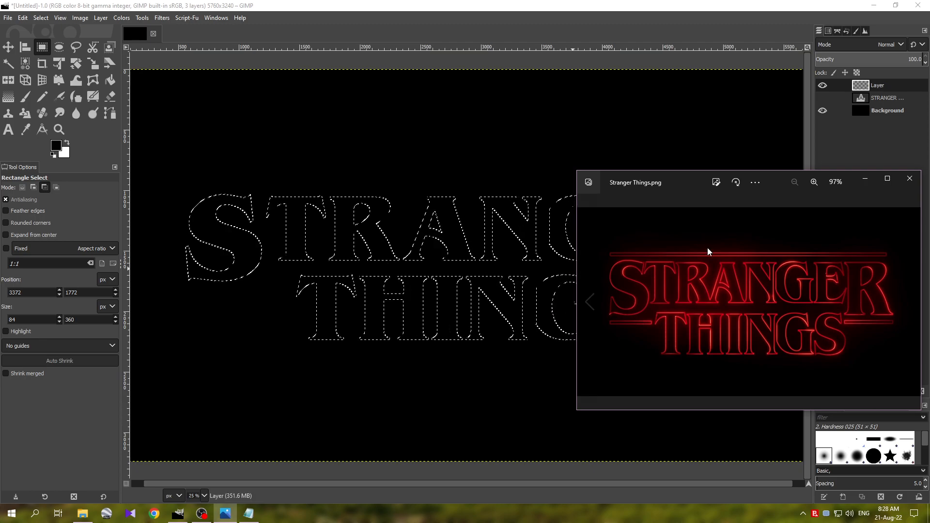
pyautogui.click(909, 178)
pyautogui.click(226, 513)
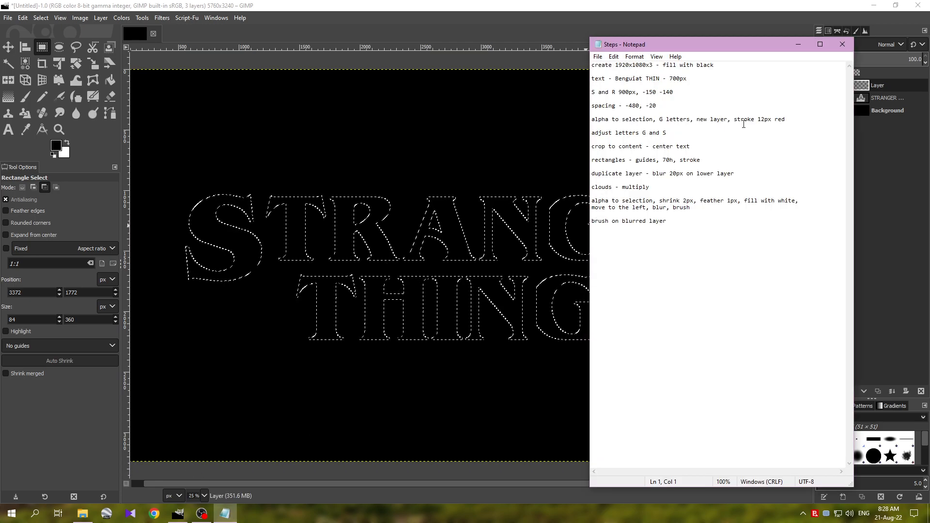
pyautogui.click(843, 44)
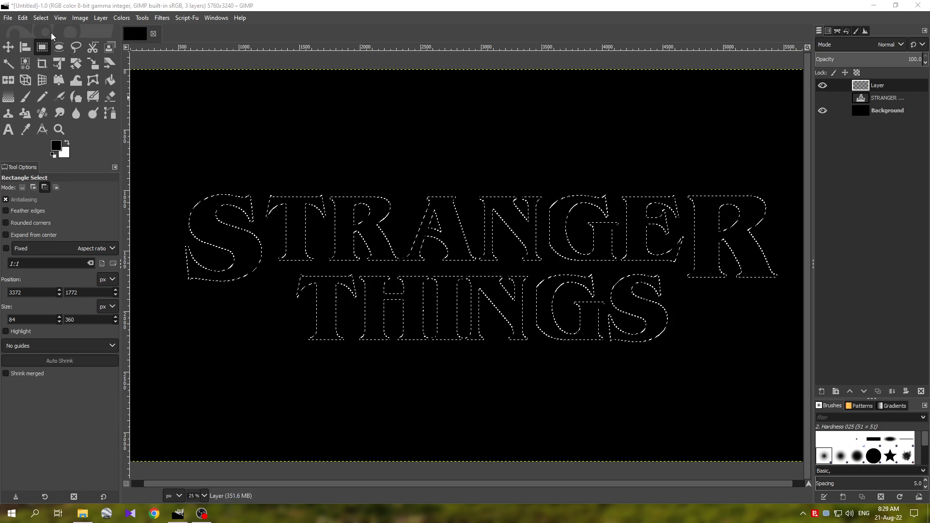
pyautogui.click(23, 18)
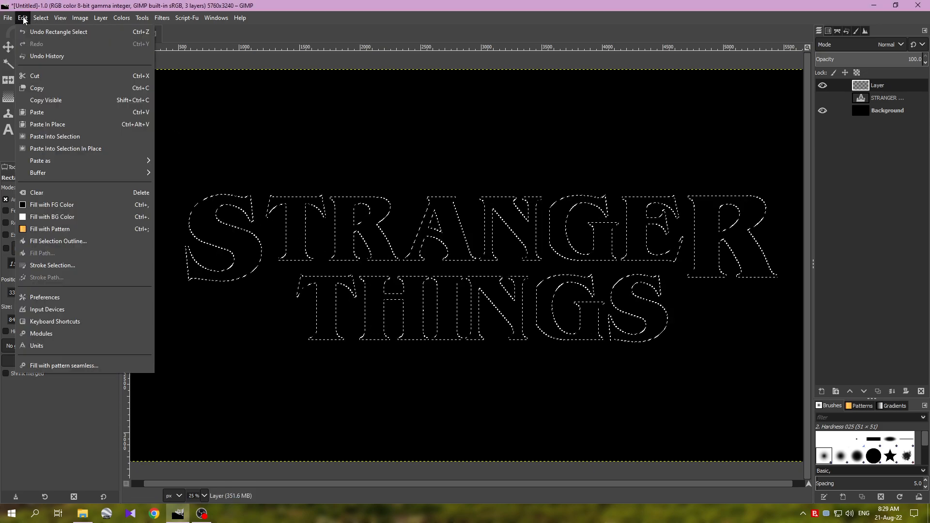
pyautogui.click(74, 265)
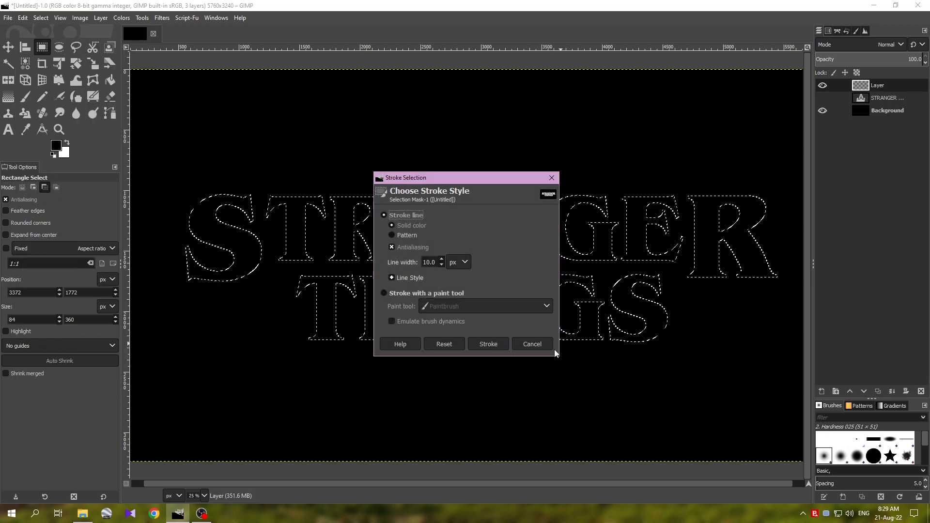
pyautogui.click(534, 343)
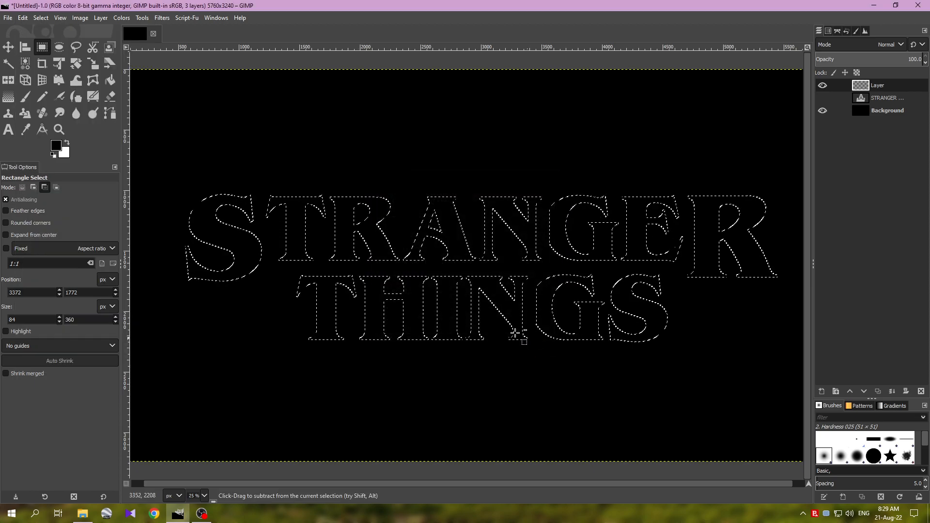
# - Set the foreground color to the red c21a00
pyautogui.click(55, 146)
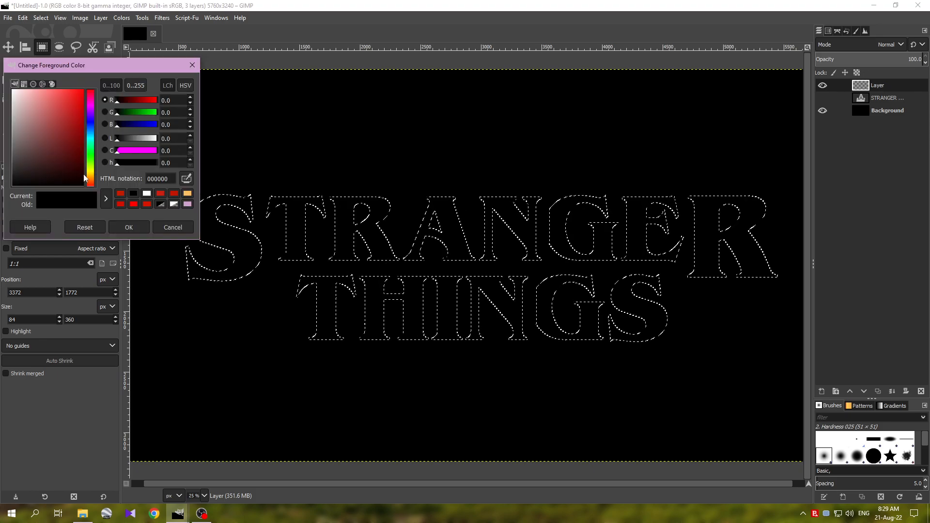
pyautogui.click(120, 194)
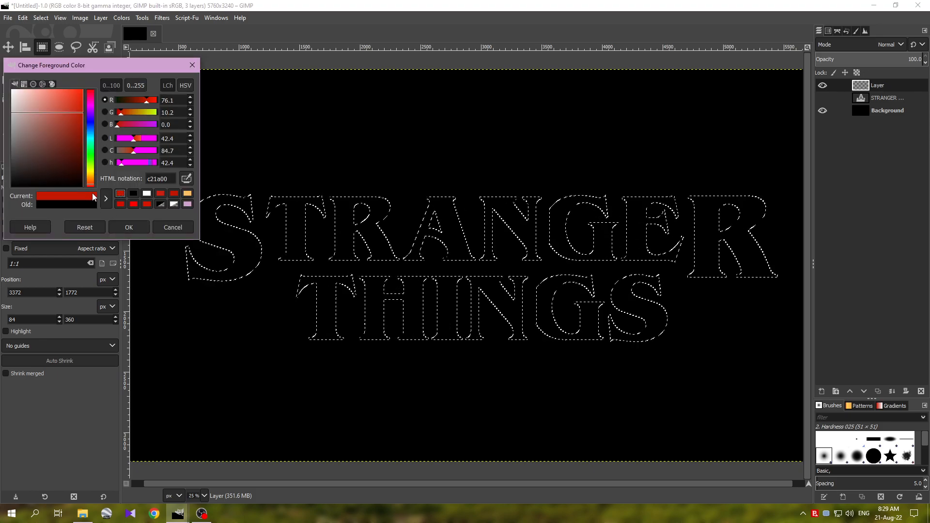
pyautogui.click(129, 228)
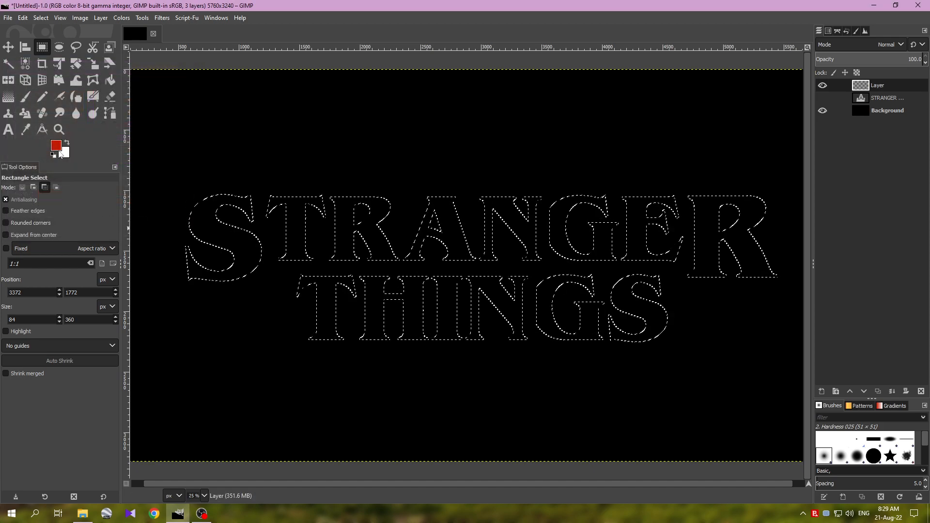
# - Stroke the lettering selection on the new layer with a 12 px solid red line, and clear the selection
pyautogui.click(22, 18)
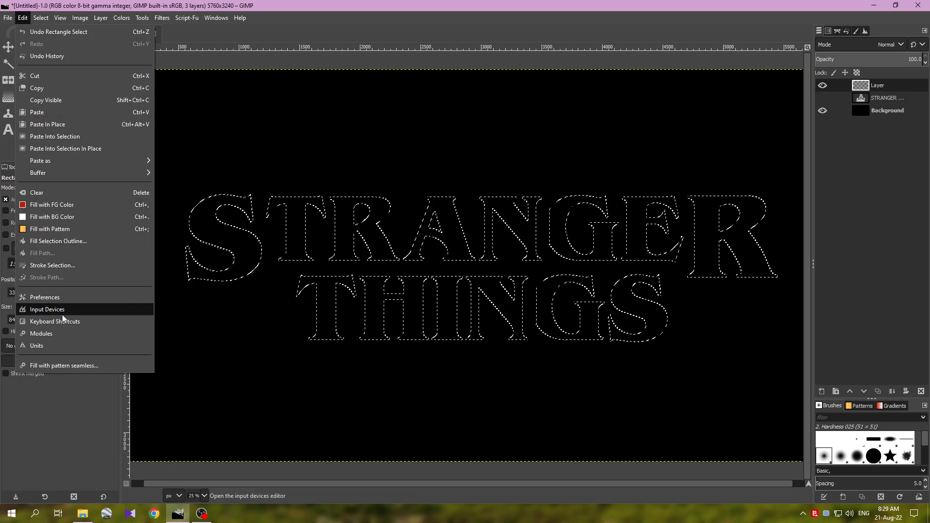
pyautogui.click(56, 265)
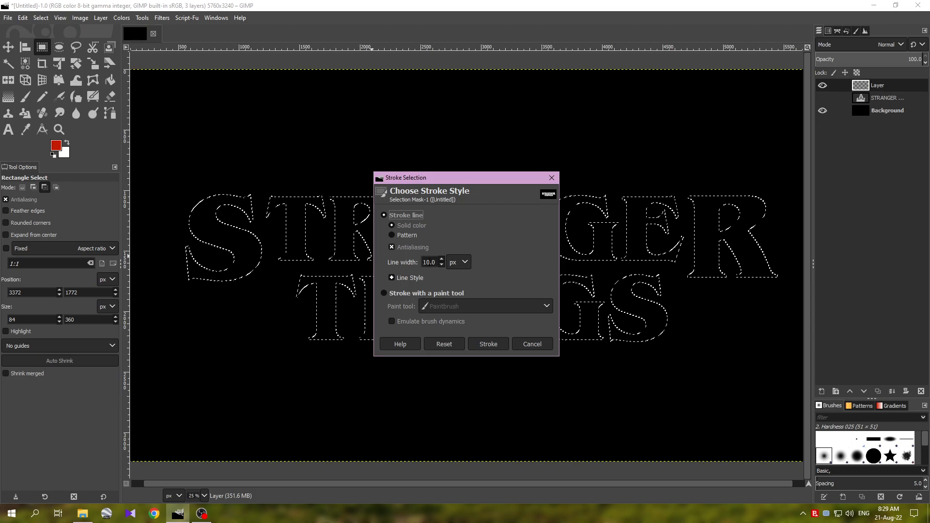
pyautogui.moveTo(435, 262); pyautogui.dragTo(394, 264)
pyautogui.write('12')
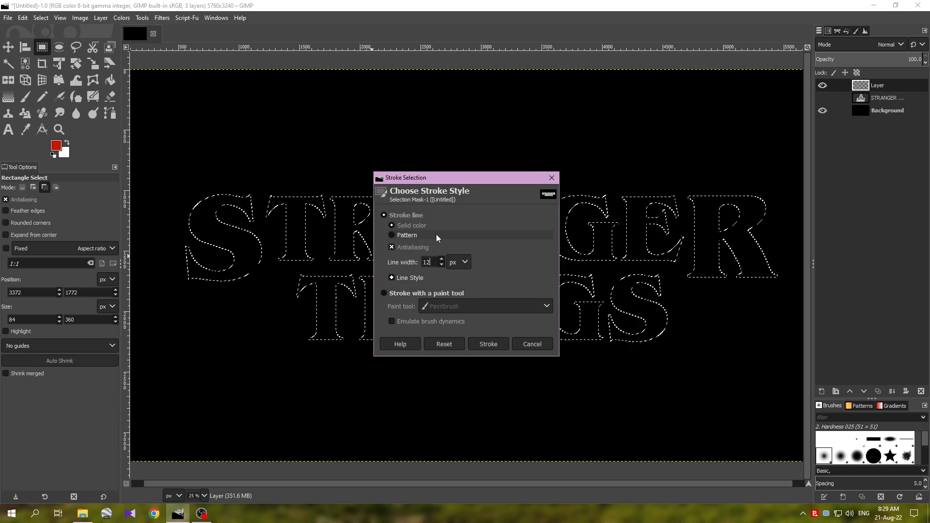
pyautogui.click(487, 344)
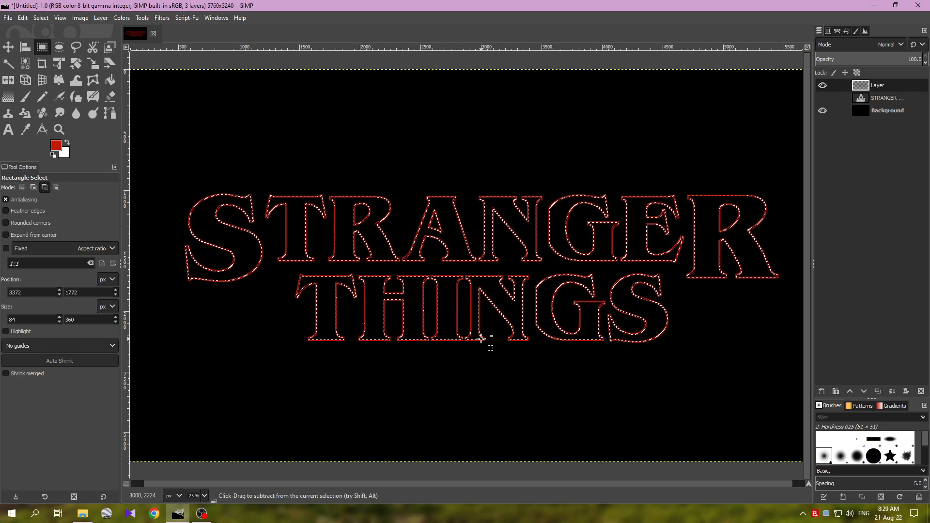
pyautogui.click(41, 18)
pyautogui.click(52, 43)
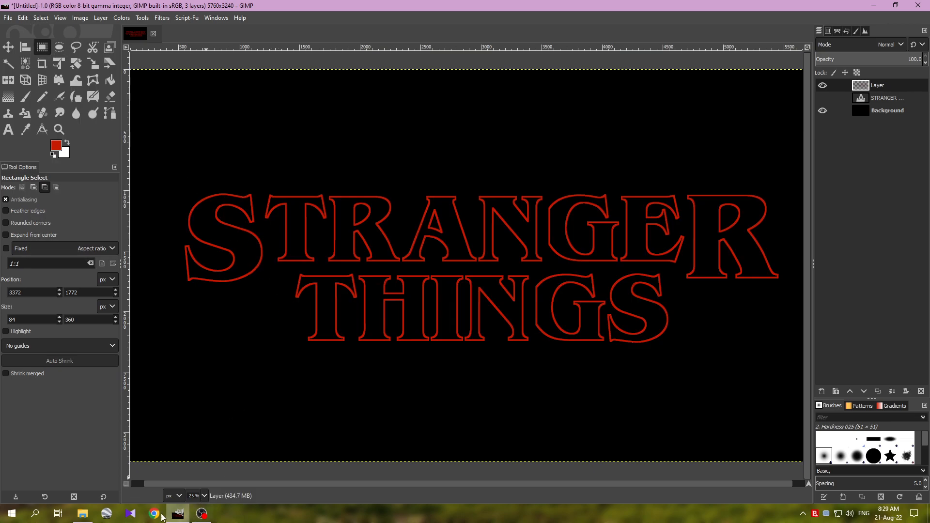
# - Open Stranger Things.png from File Explorer to compare its letter spacing with the outlined title, and return to GIMP
pyautogui.click(82, 513)
pyautogui.click(820, 133)
pyautogui.doubleClick(820, 133)
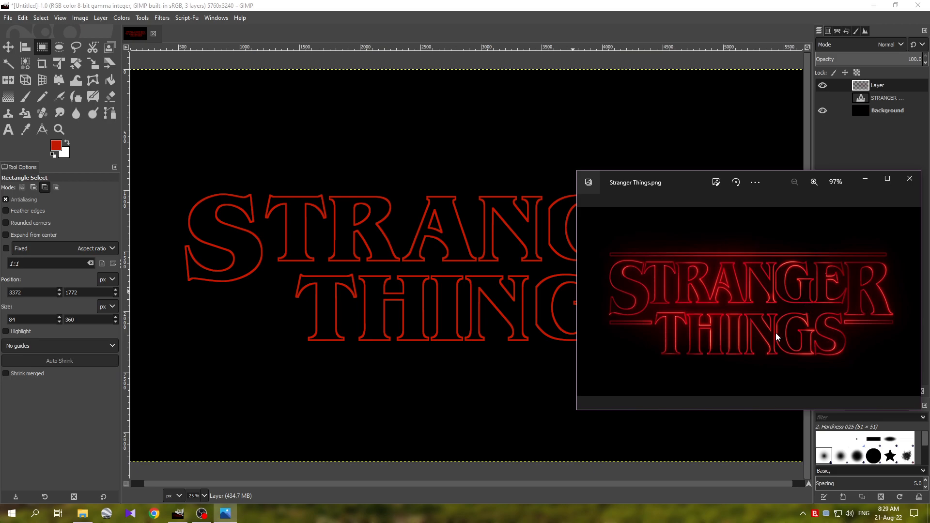
pyautogui.click(549, 5)
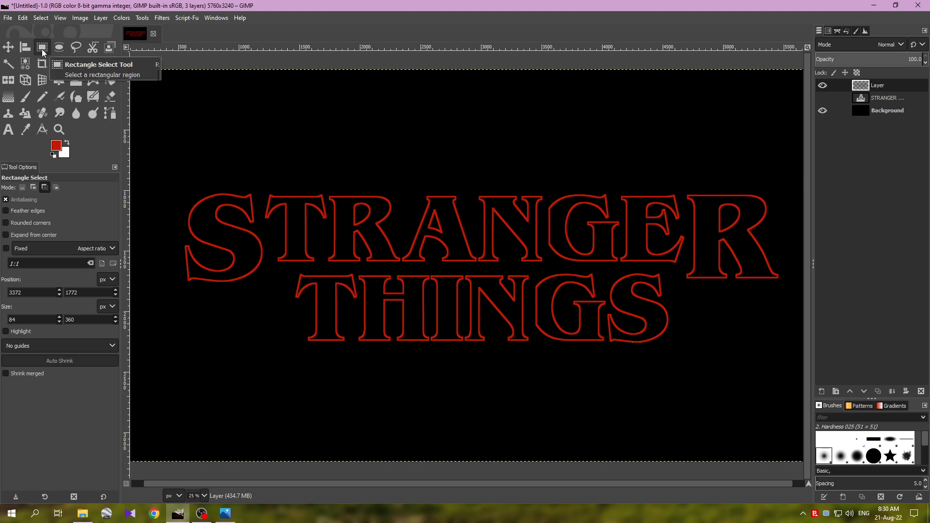
pyautogui.click(550, 194)
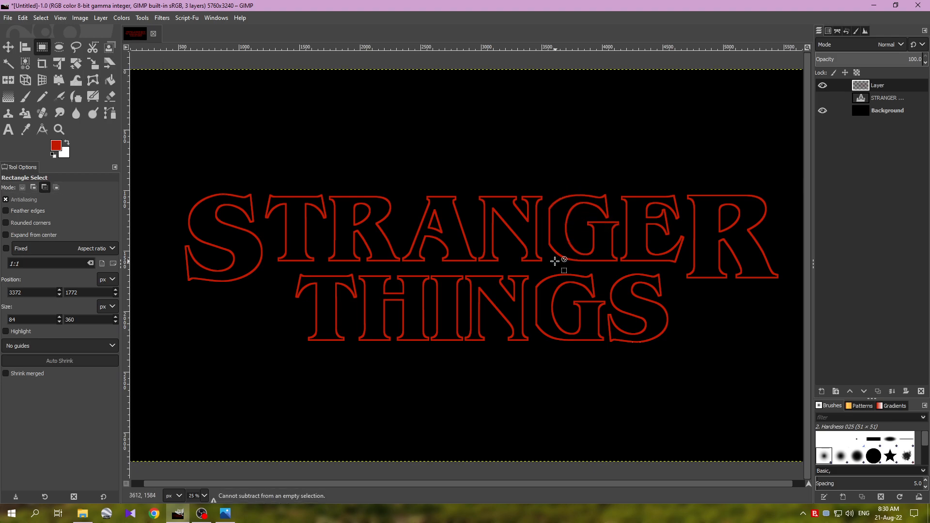
pyautogui.hotkey('ctrl', 'z')
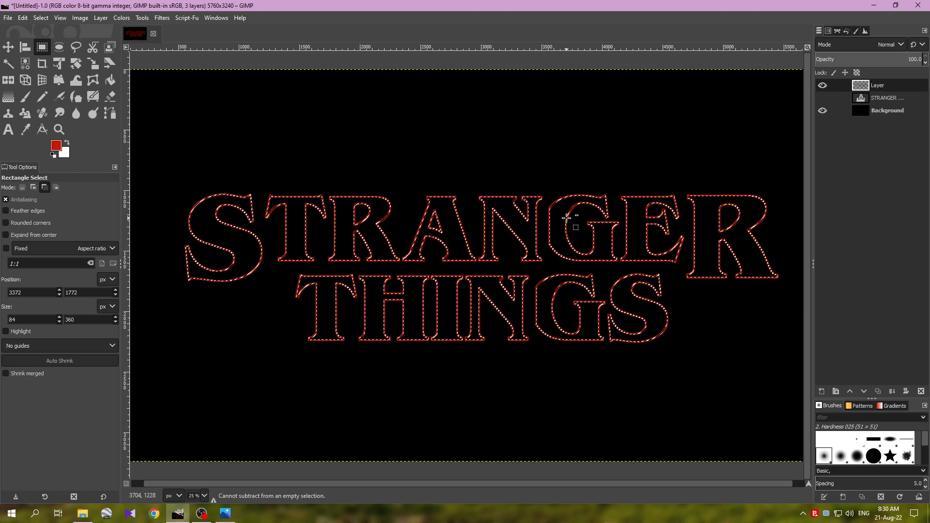
pyautogui.hotkey('ctrl', 'y')
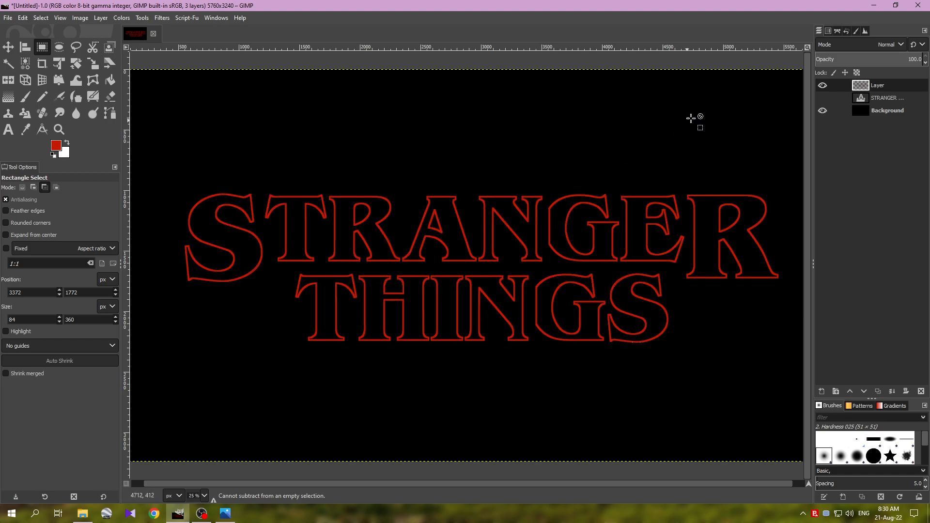
# - Select GER of STRANGER with a rectangle about 1936 × 624 px, adding rectangles around the R's foot and GS of THINGS
pyautogui.click(22, 190)
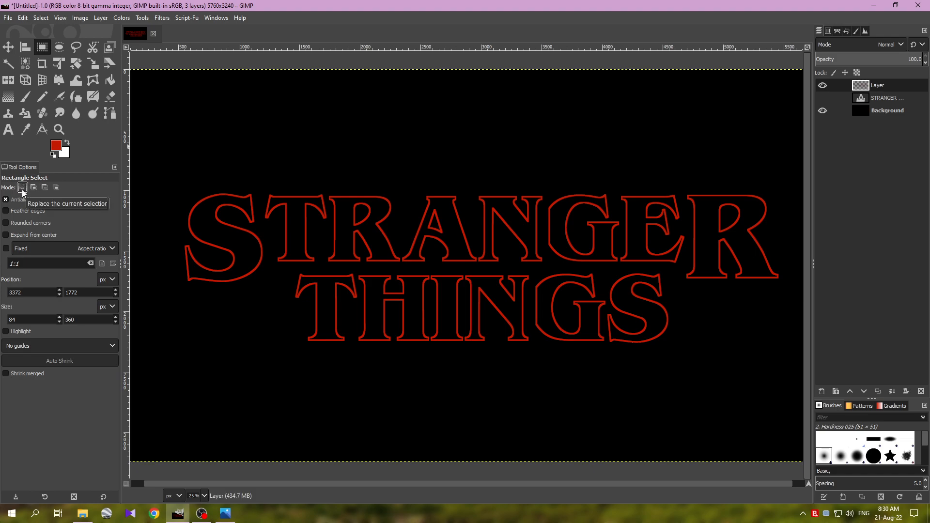
pyautogui.moveTo(545, 191); pyautogui.dragTo(779, 266)
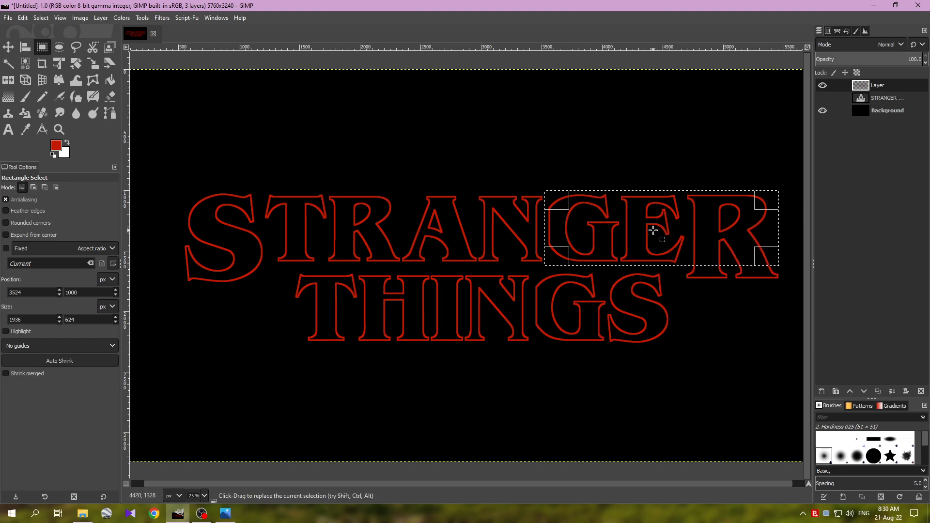
pyautogui.click(37, 189)
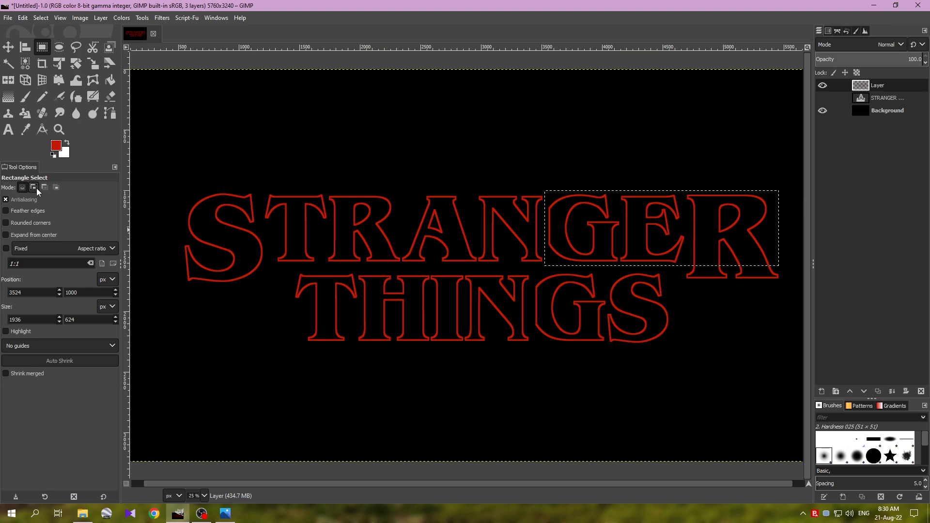
pyautogui.moveTo(677, 252); pyautogui.dragTo(785, 290)
pyautogui.moveTo(708, 350); pyautogui.dragTo(532, 270)
pyautogui.click(535, 280)
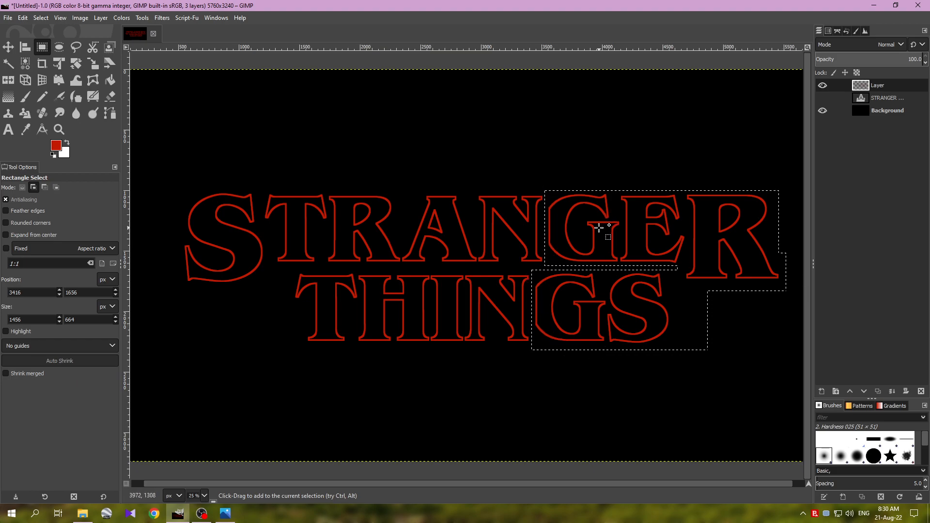
# - Cut the selected GER and GS letters and paste them onto a new layer
pyautogui.press('capslock')
pyautogui.press('ctrl')
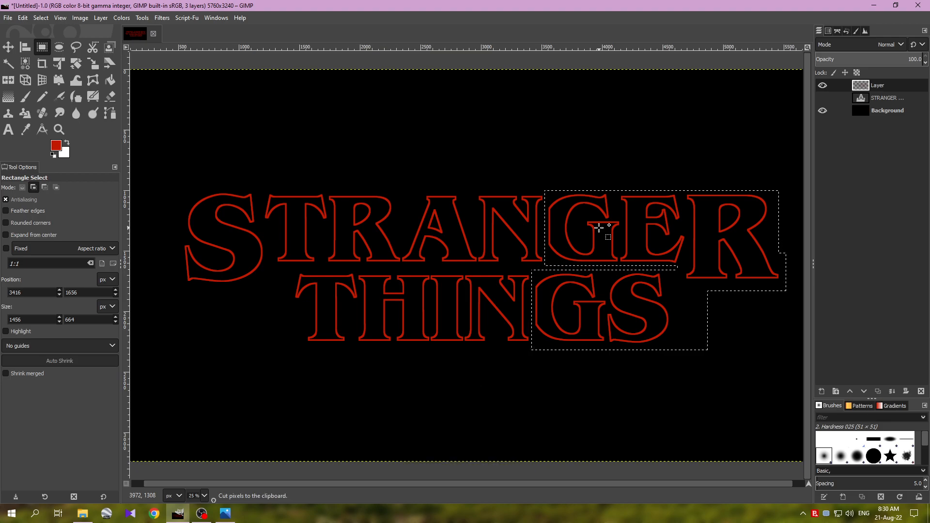
pyautogui.hotkey('ctrl', 'x')
pyautogui.press('ctrl')
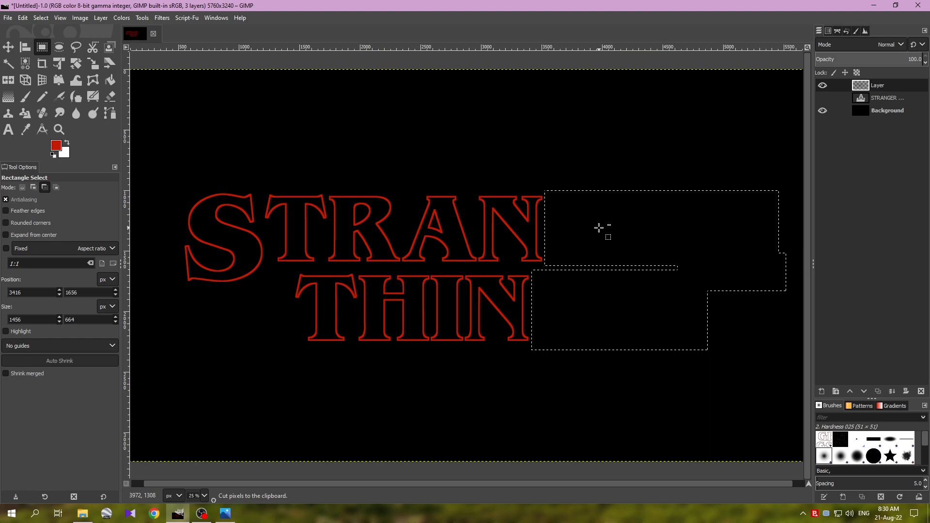
pyautogui.hotkey('ctrl', 'v')
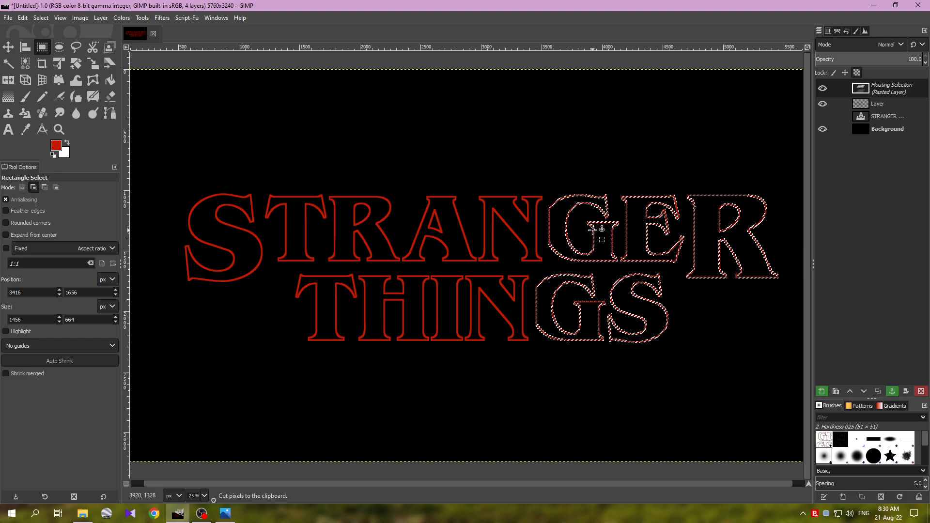
pyautogui.rightClick(883, 86)
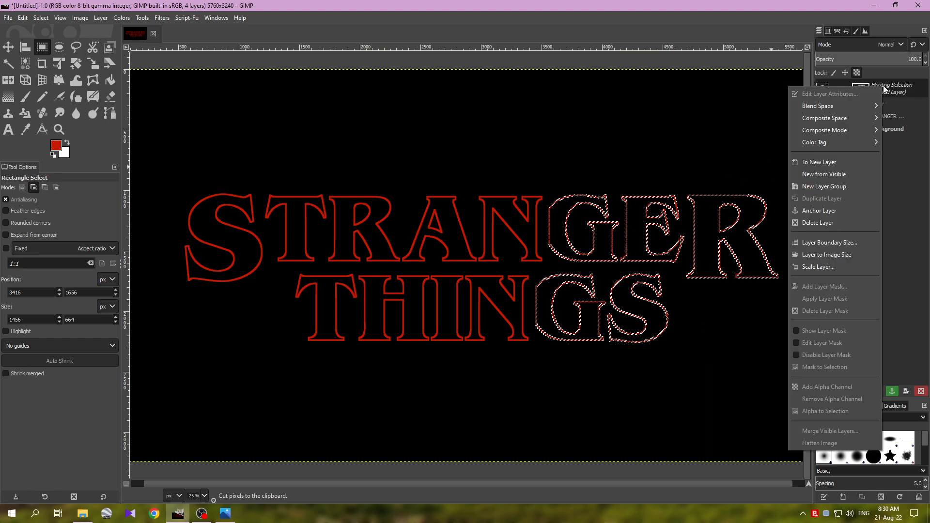
pyautogui.click(830, 163)
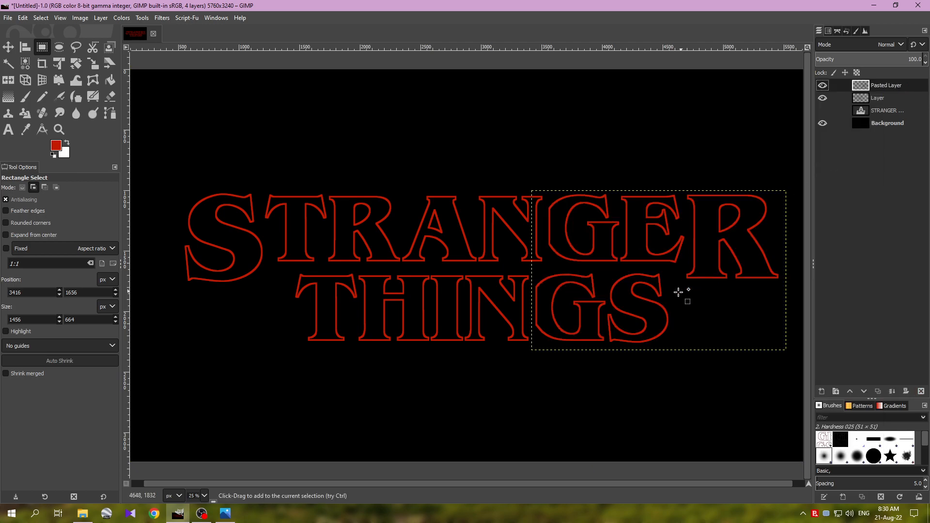
# - Move the pasted GER and GS layer slightly left to close the gap after both Ns, and merge it down
pyautogui.click(8, 49)
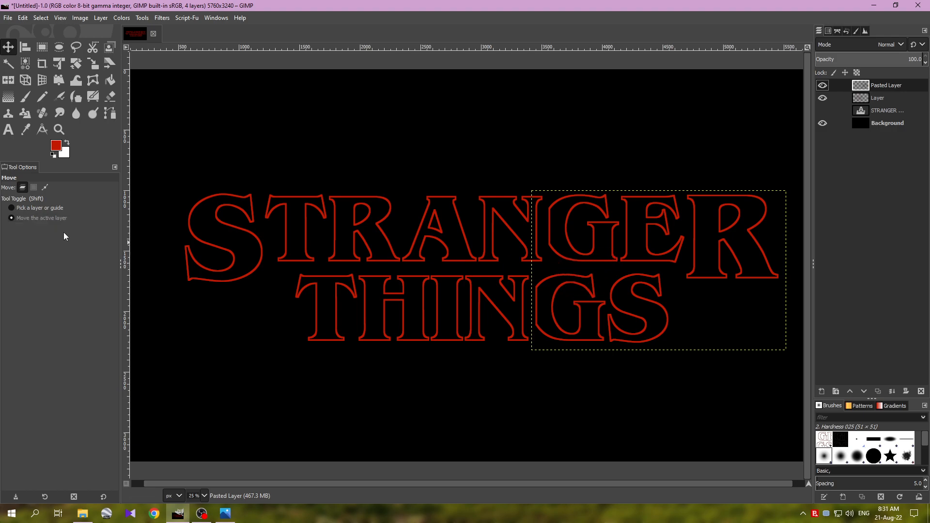
pyautogui.click(37, 217)
pyautogui.click(627, 253)
pyautogui.moveTo(627, 253); pyautogui.dragTo(619, 254)
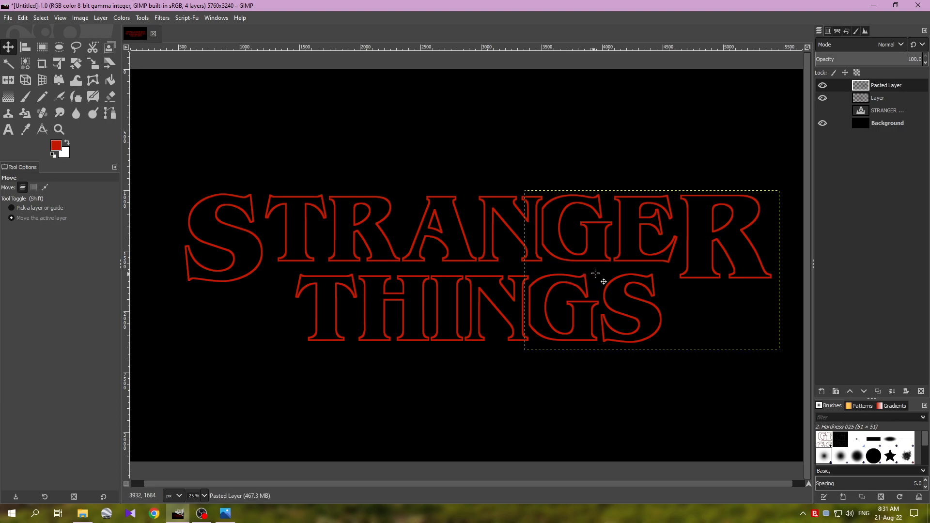
pyautogui.rightClick(883, 87)
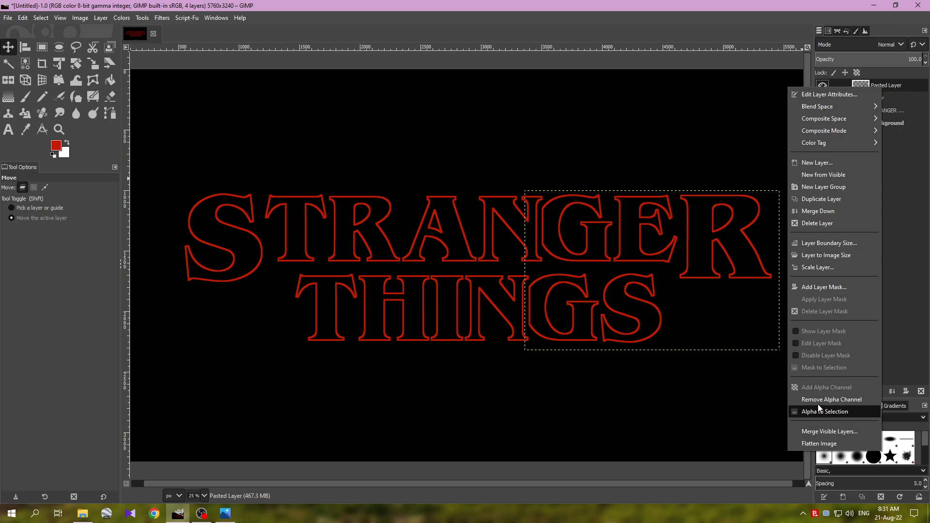
pyautogui.click(834, 212)
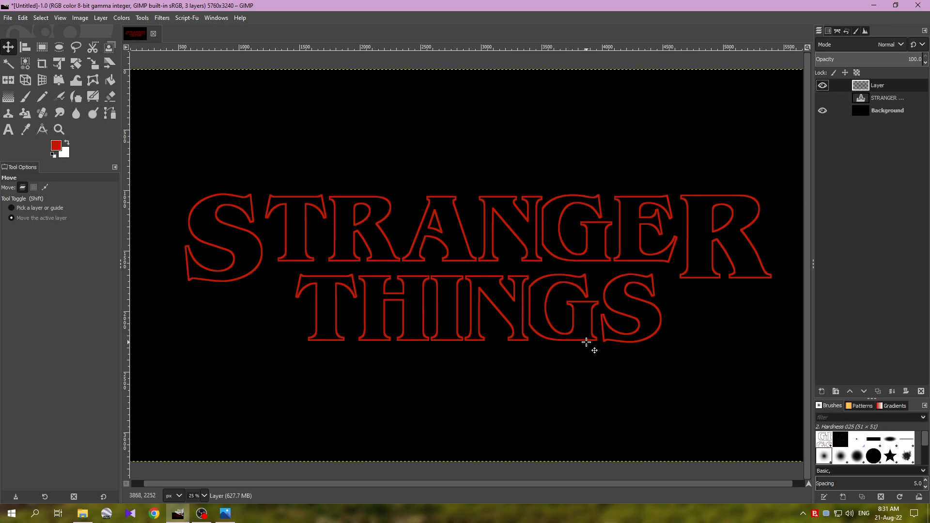
# - Select the large S of STRANGER with a rectangle about 724 × 1000 px
pyautogui.click(42, 47)
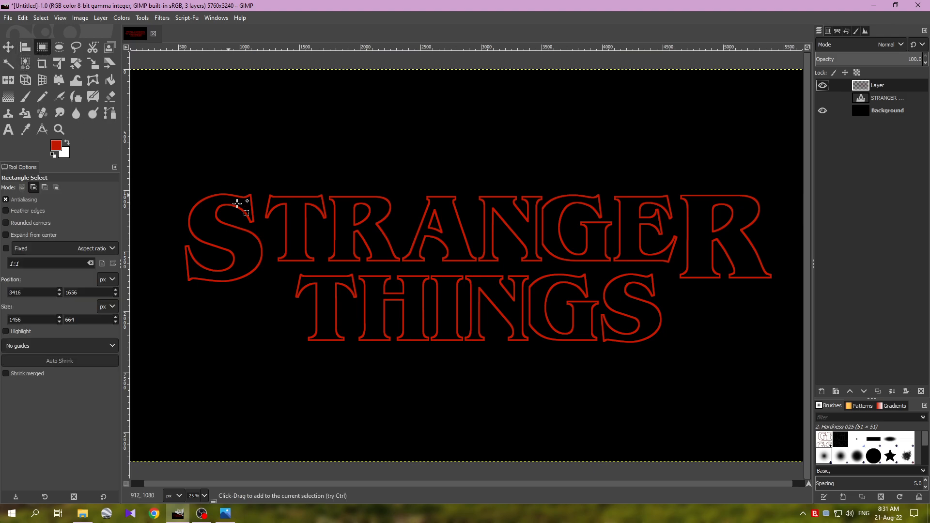
pyautogui.moveTo(176, 182); pyautogui.dragTo(264, 303)
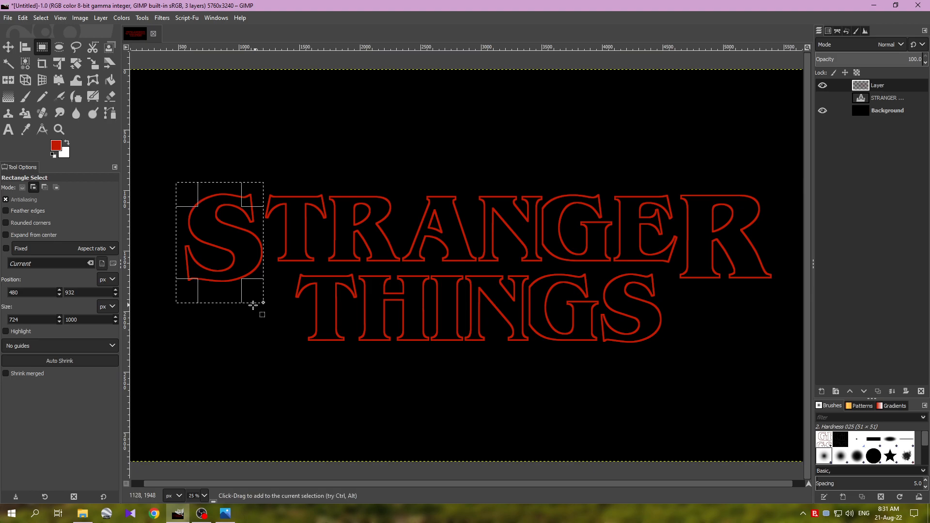
pyautogui.scroll(6, 228, 264)
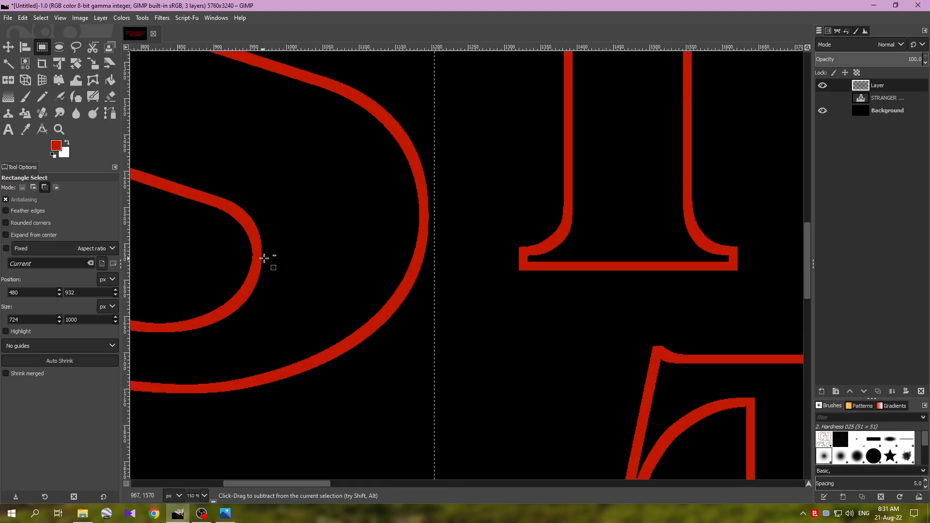
pyautogui.scroll(-7, 263, 259)
pyautogui.scroll(-1, 258, 262)
pyautogui.scroll(-1, 257, 263)
pyautogui.scroll(1, 256, 263)
pyautogui.hscroll(2, 228, 266)
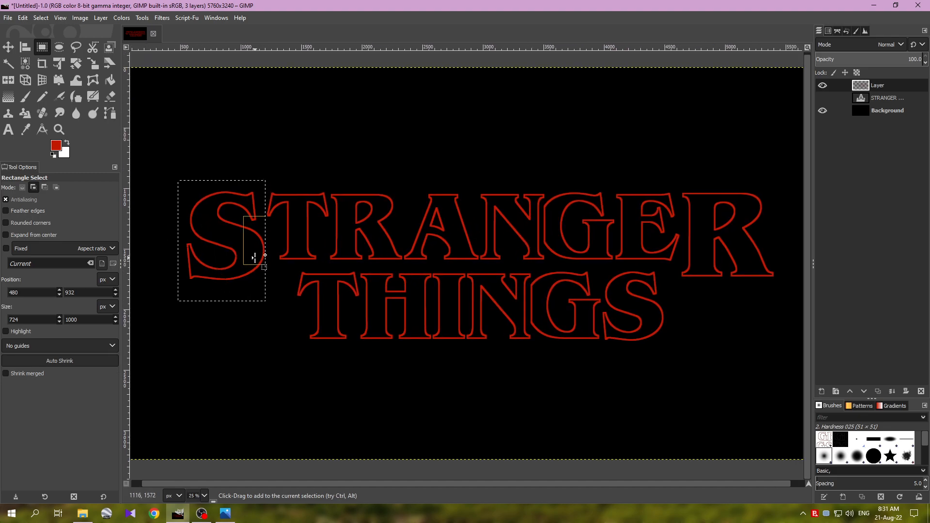
pyautogui.click(237, 247)
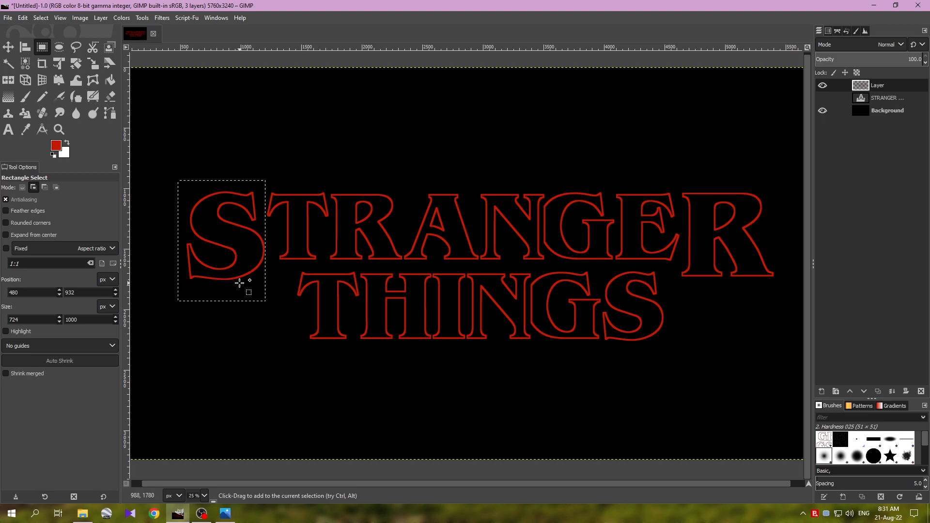
# - Cut the selected S and paste it onto a new layer
pyautogui.hotkey('ctrl', 'x')
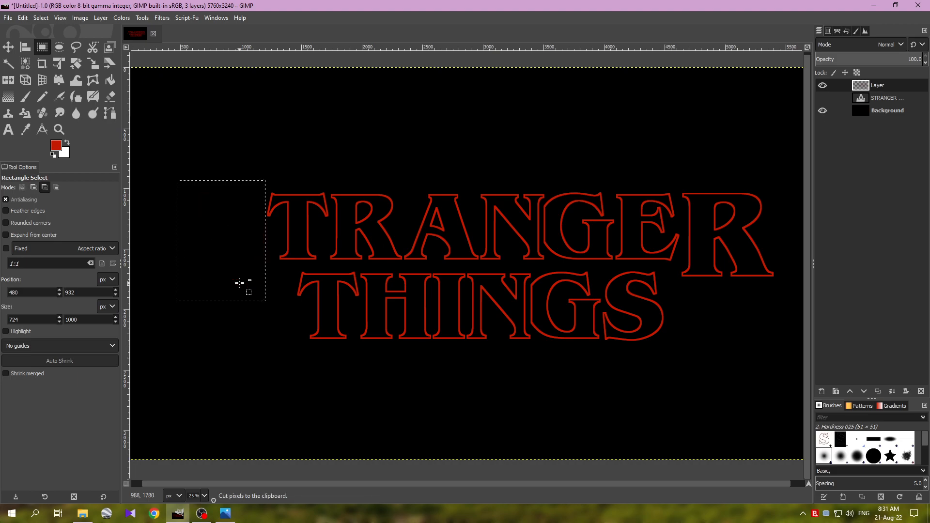
pyautogui.hotkey('ctrl', 'v')
pyautogui.rightClick(870, 90)
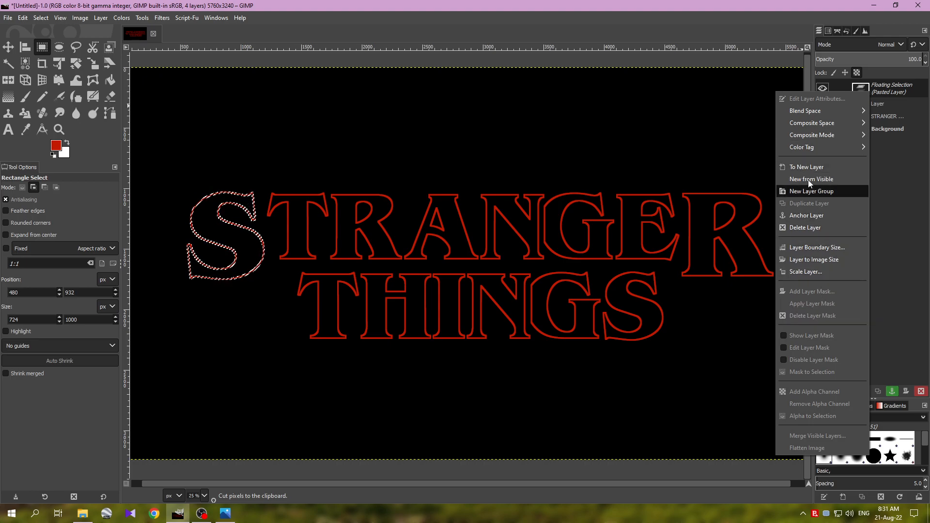
pyautogui.click(804, 167)
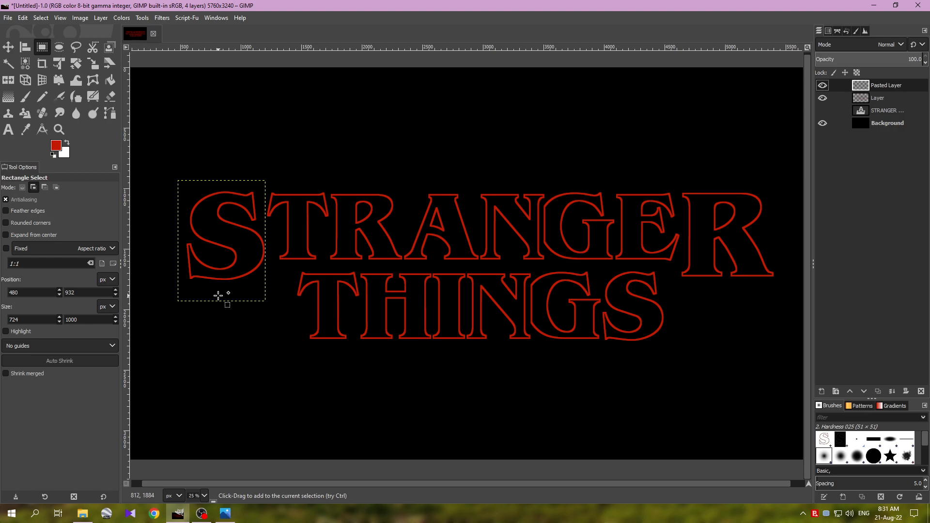
# - Move the pasted S slightly right, closer to the T of STRANGER, and merge it down
pyautogui.press('m')
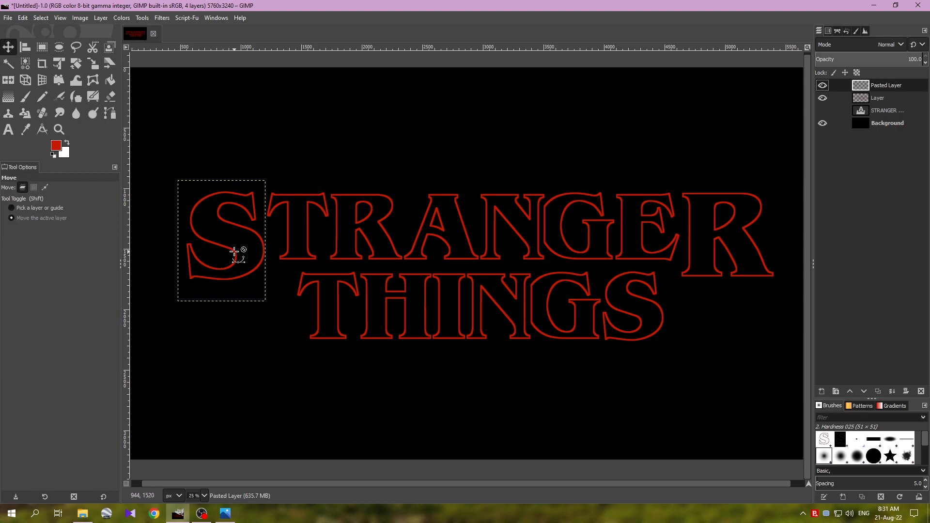
pyautogui.moveTo(234, 252); pyautogui.dragTo(239, 254)
pyautogui.rightClick(912, 90)
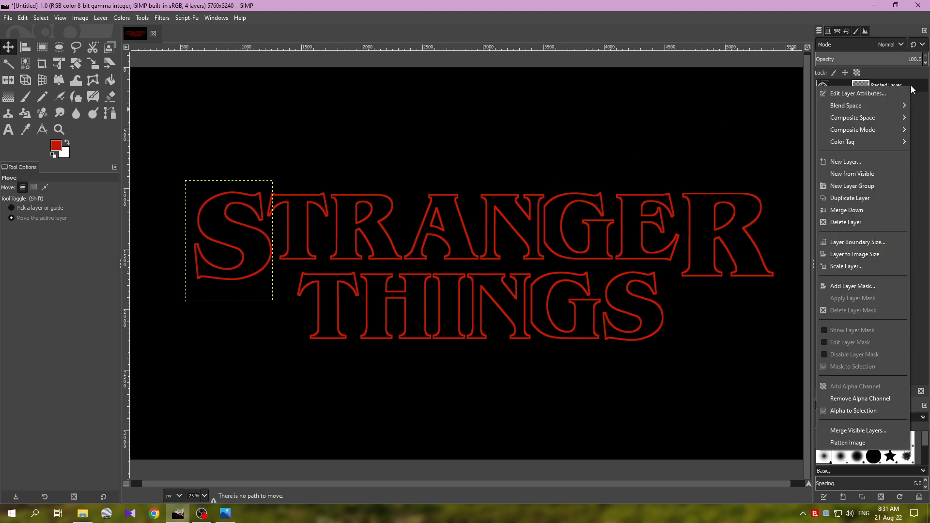
pyautogui.click(853, 209)
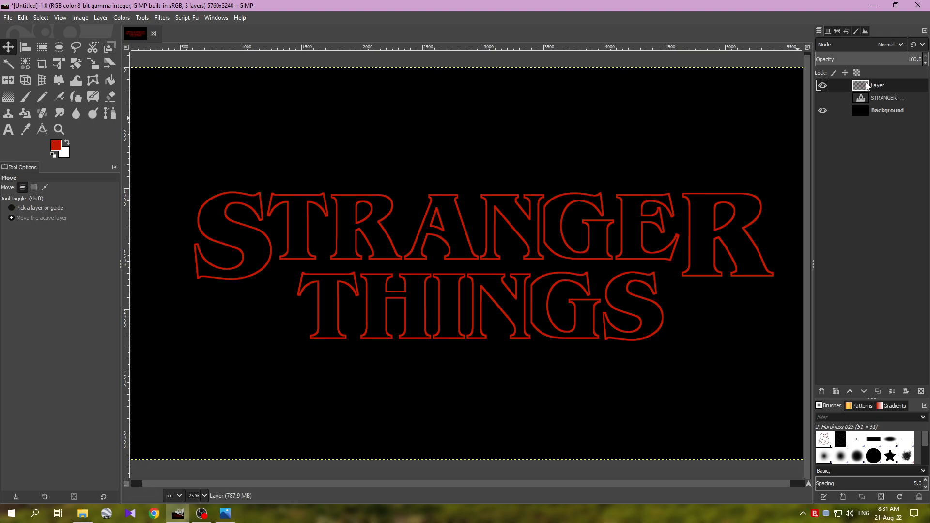
# - Crop the outlined lettering layer to its content
pyautogui.scroll(-1, 649, 215)
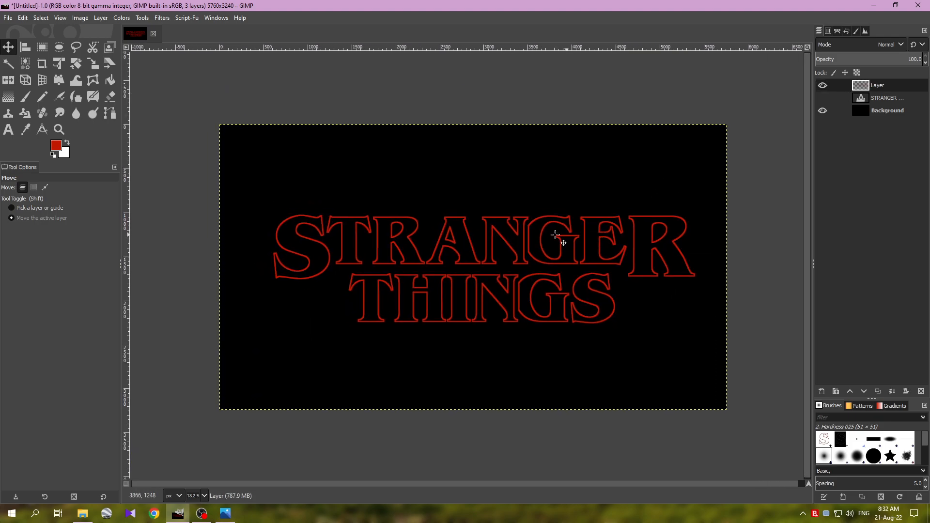
pyautogui.click(102, 18)
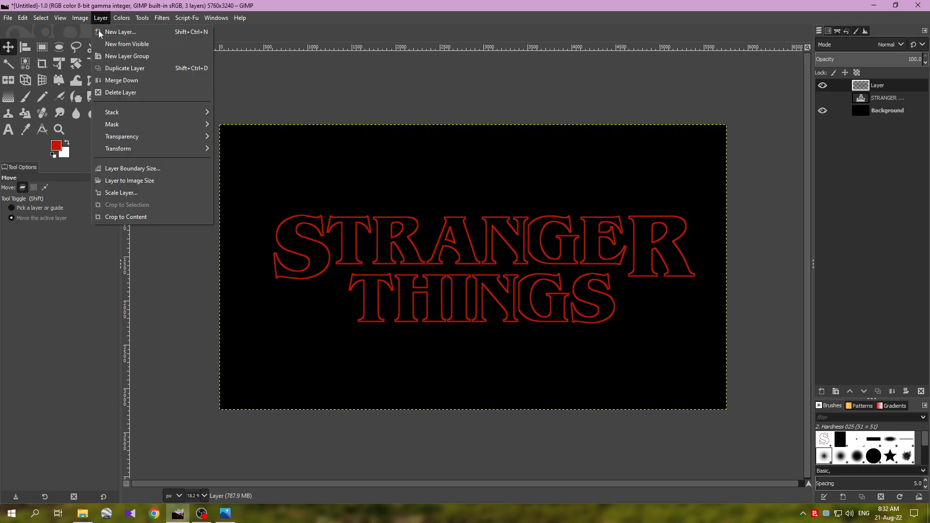
pyautogui.click(136, 218)
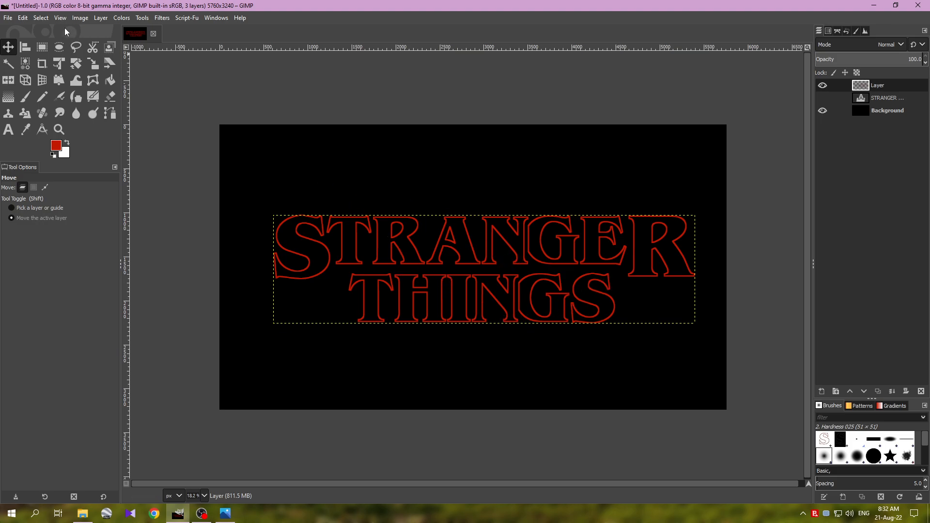
# - Add a horizontal guide and a vertical guide, each at 50% of the image
pyautogui.click(79, 19)
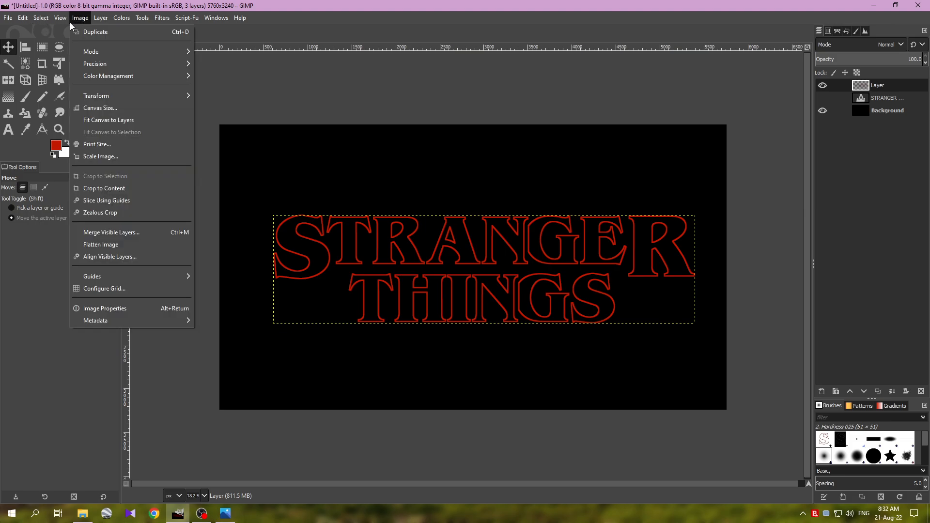
pyautogui.moveTo(148, 276)
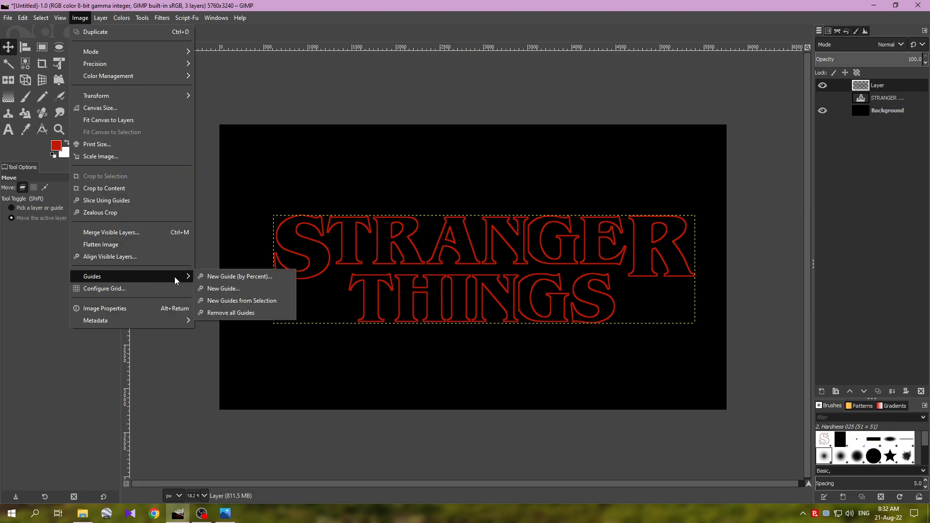
pyautogui.click(221, 278)
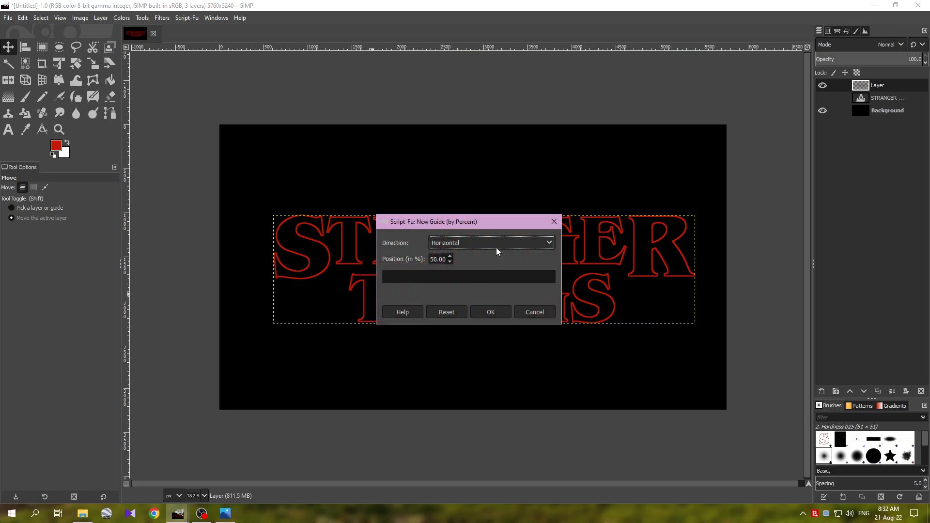
pyautogui.click(492, 312)
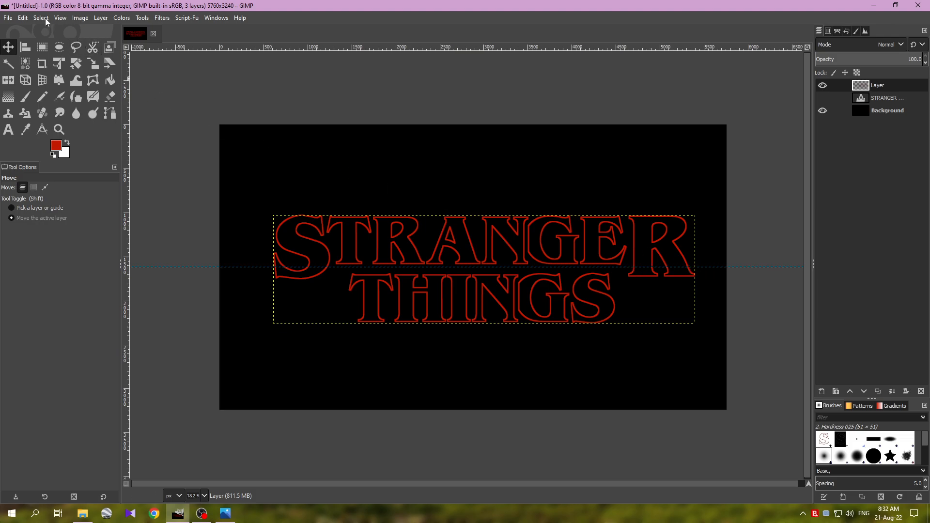
pyautogui.click(80, 17)
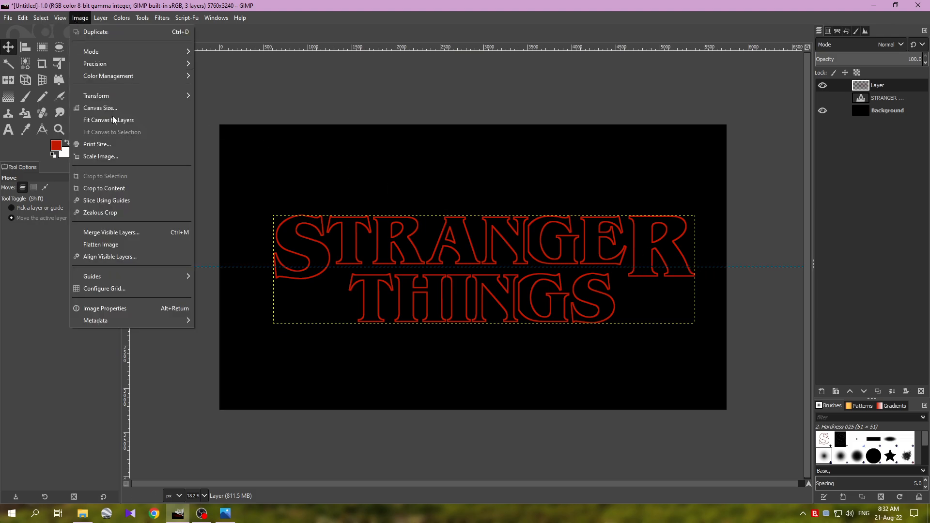
pyautogui.moveTo(147, 275)
pyautogui.click(218, 277)
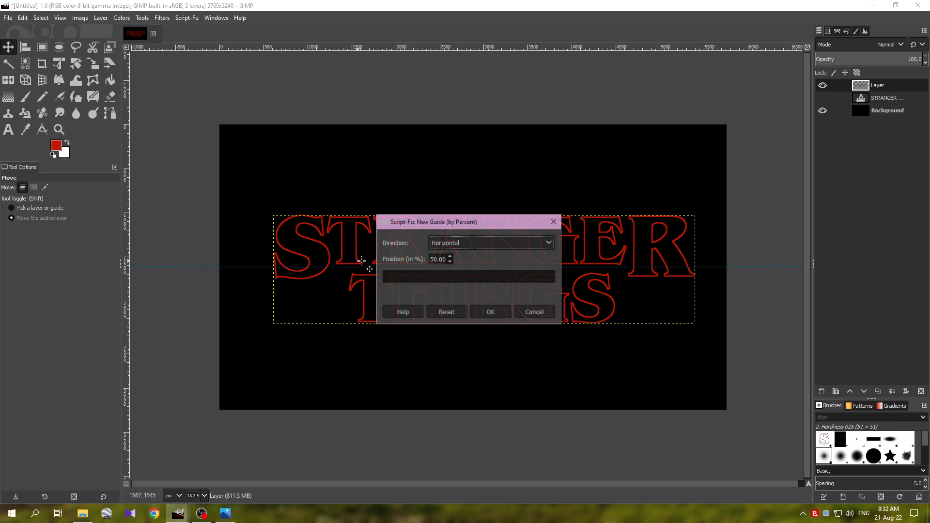
pyautogui.click(462, 246)
pyautogui.click(487, 315)
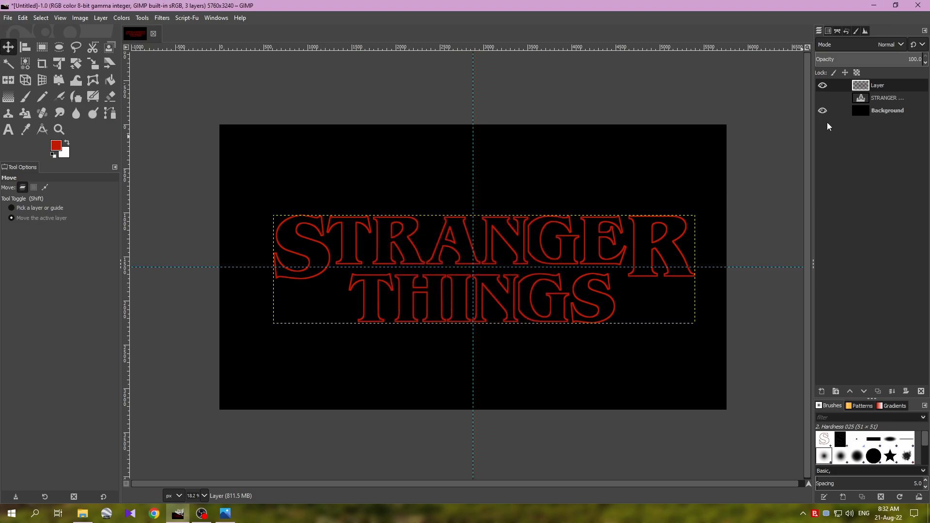
# - Move the cropped lettering layer so it is centred on the crossing guides
pyautogui.moveTo(487, 305)
pyautogui.mouseDown()
pyautogui.moveTo(495, 300)
pyautogui.moveTo(483, 299)
pyautogui.mouseUp()
pyautogui.scroll(4, 478, 274)
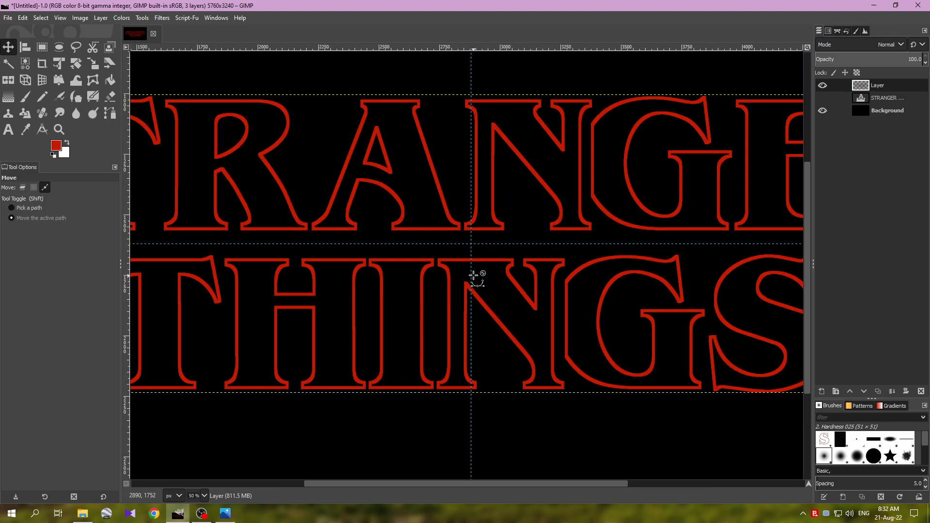
pyautogui.scroll(-1, 489, 262)
pyautogui.scroll(-3, 499, 266)
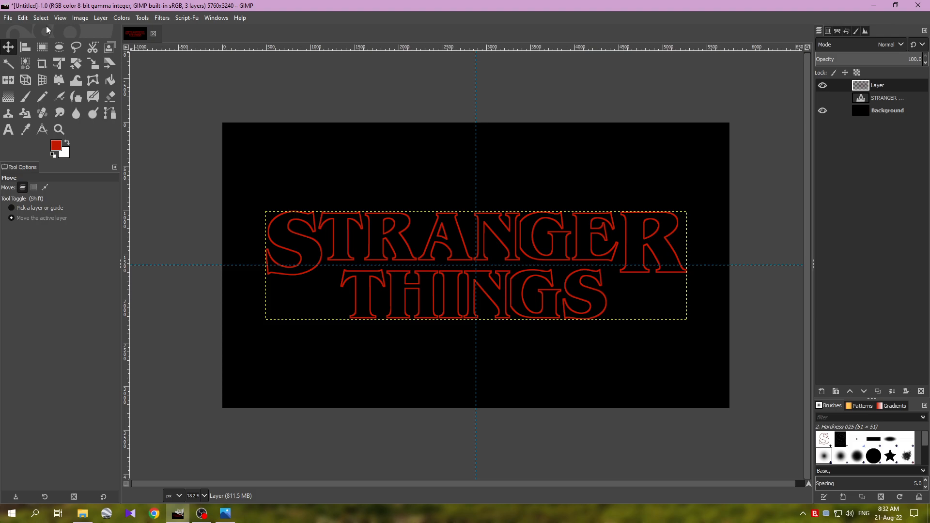
# - Remove all guides from the image
pyautogui.click(79, 17)
pyautogui.moveTo(146, 277)
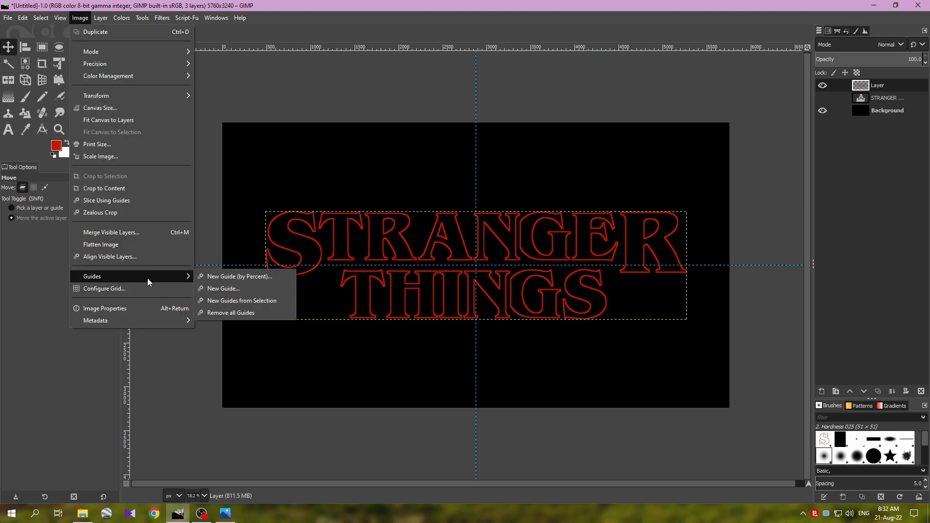
pyautogui.click(223, 313)
# - Enlarge the outlined lettering layer's boundary to match the full image size
pyautogui.click(81, 18)
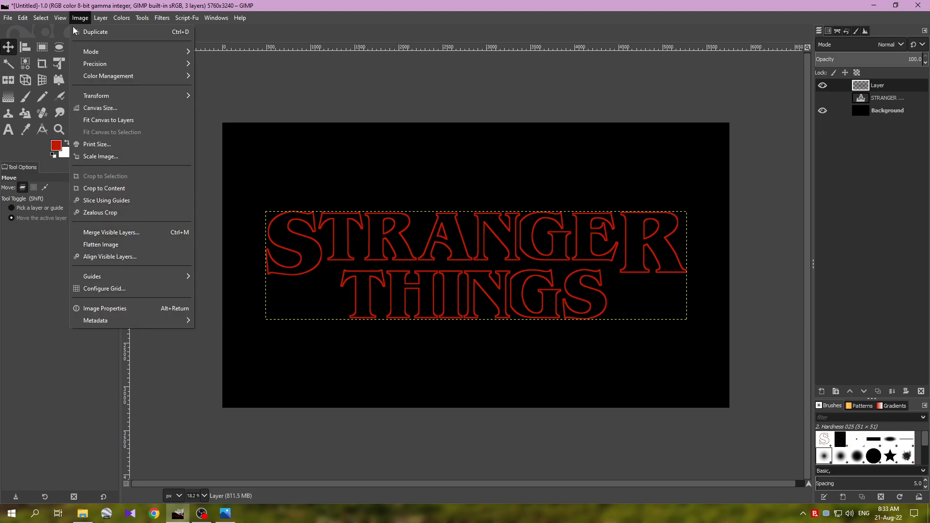
pyautogui.moveTo(100, 22)
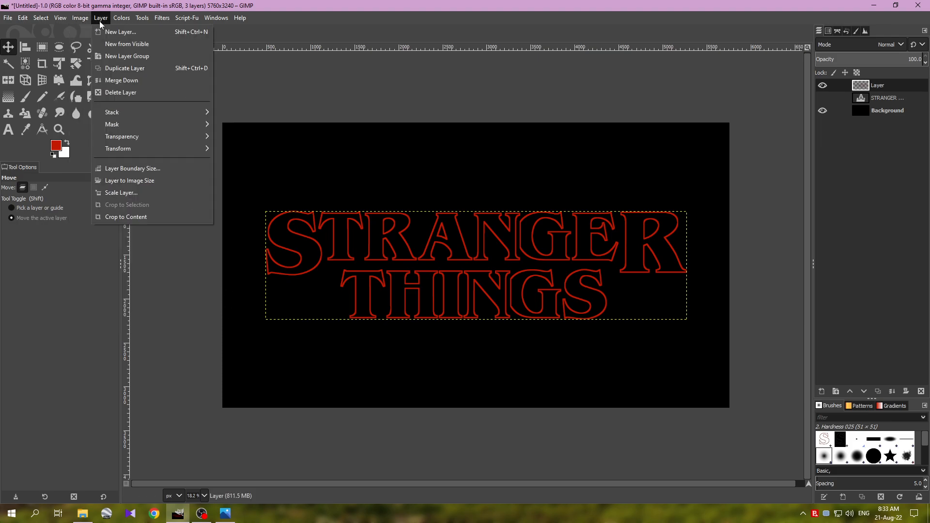
pyautogui.click(140, 182)
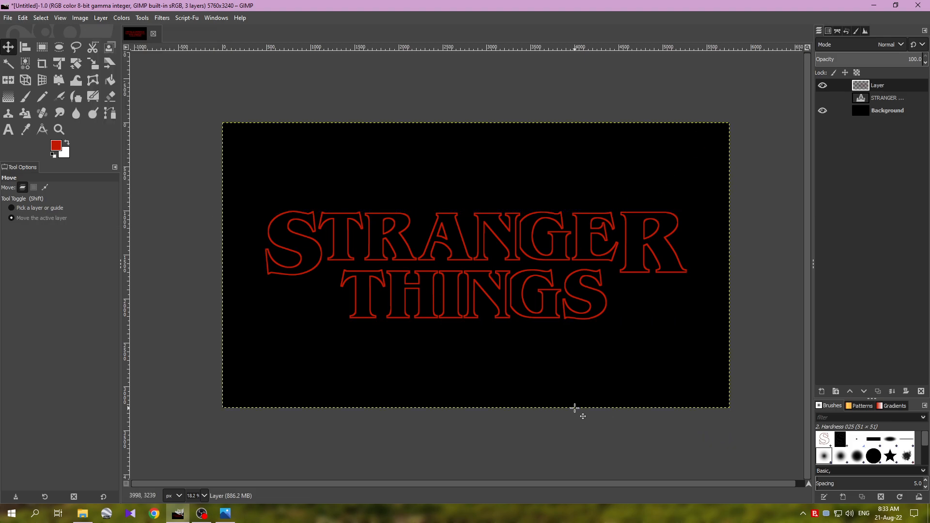
pyautogui.press('ctrl')
pyautogui.scroll(1, 507, 318)
pyautogui.scroll(-1, 502, 323)
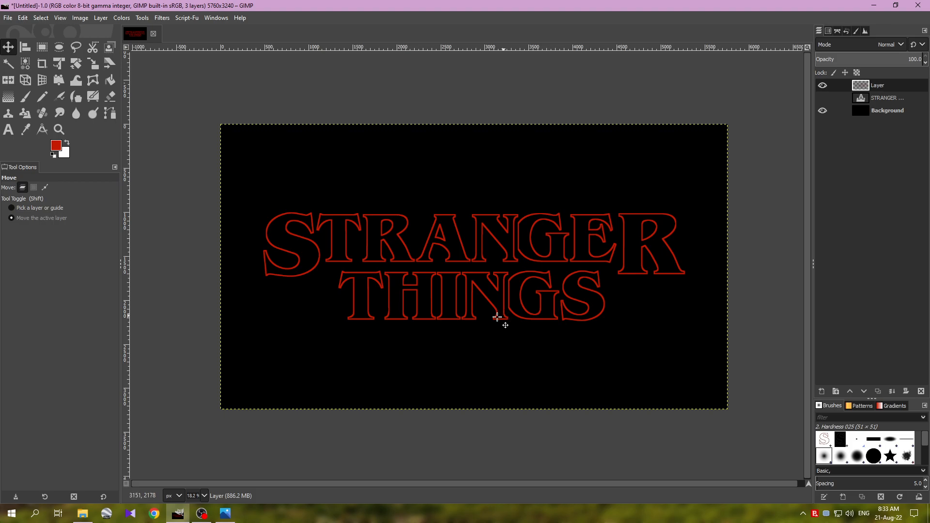
# - Open the Steps notes in Notepad and the Stranger Things.png reference to check the bars around the lettering, and return to GIMP
pyautogui.click(223, 514)
pyautogui.doubleClick(772, 137)
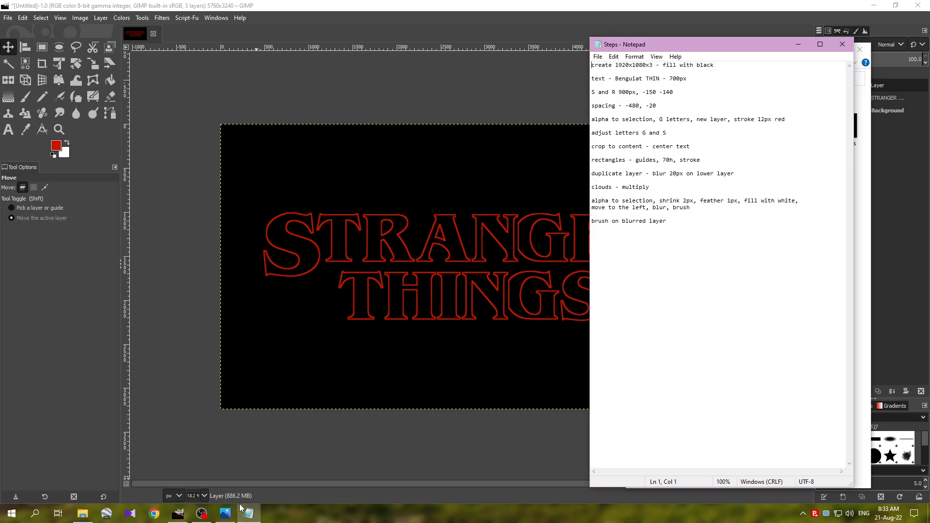
pyautogui.click(226, 512)
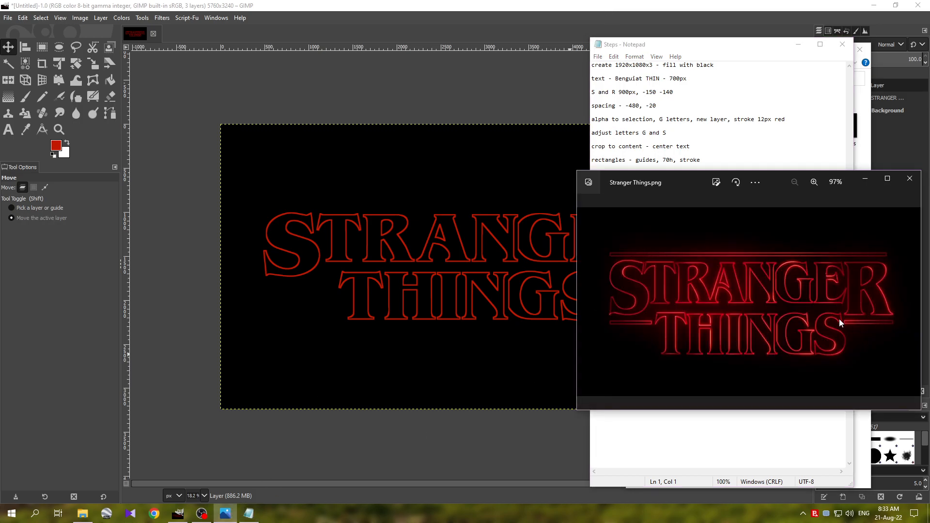
pyautogui.click(531, 5)
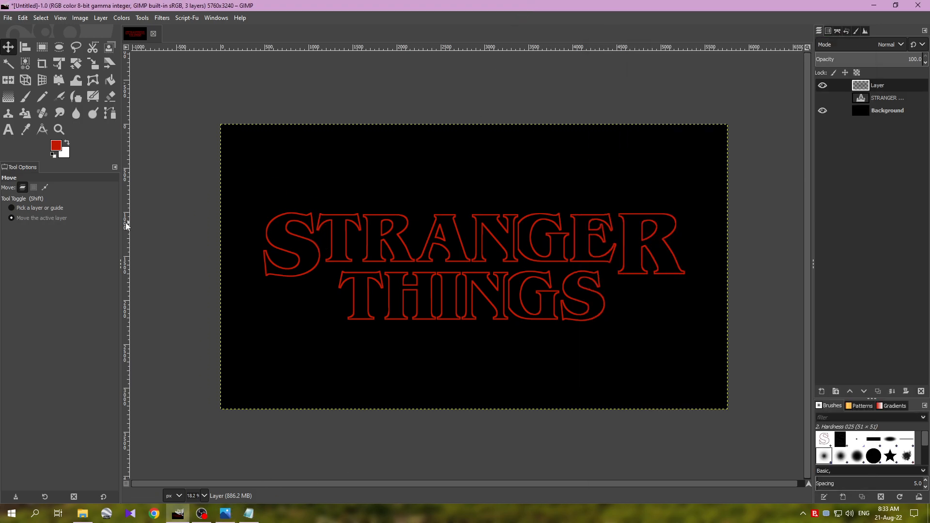
# - Place vertical guides at both outer edges of the lettering and select a rectangle about 4791 × 110 px between them above STRANGER
pyautogui.moveTo(127, 251); pyautogui.dragTo(263, 264)
pyautogui.moveTo(128, 248); pyautogui.dragTo(686, 283)
pyautogui.click(42, 48)
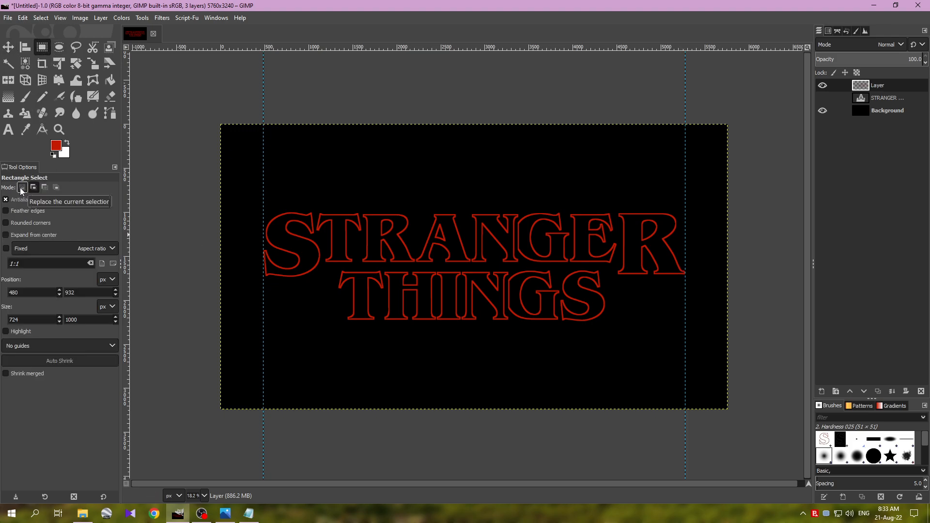
pyautogui.moveTo(263, 190); pyautogui.dragTo(684, 198)
pyautogui.scroll(5, 234, 196)
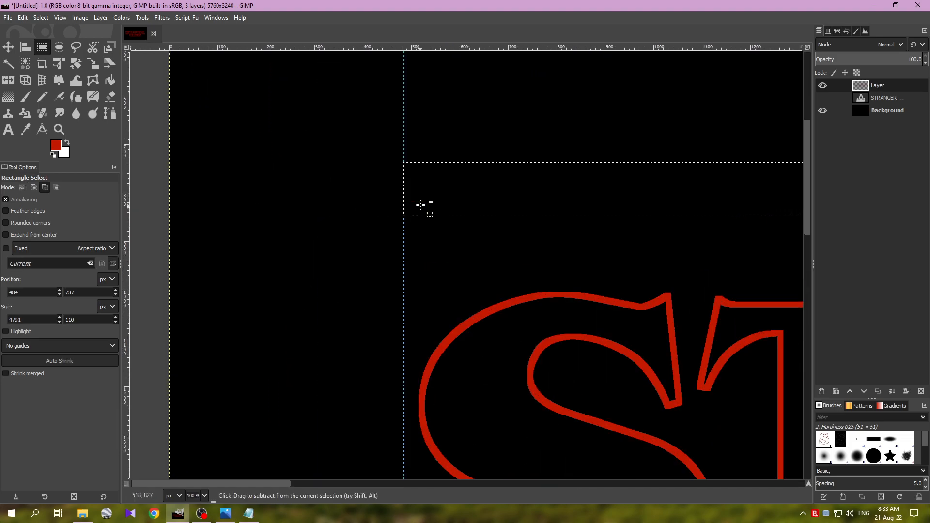
pyautogui.scroll(-5, 420, 206)
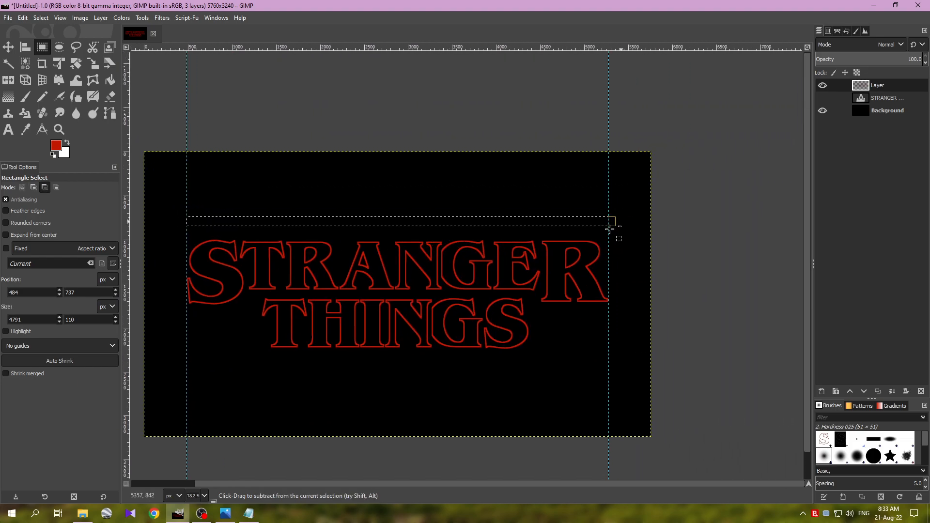
pyautogui.scroll(5, 613, 228)
pyautogui.scroll(-5, 631, 208)
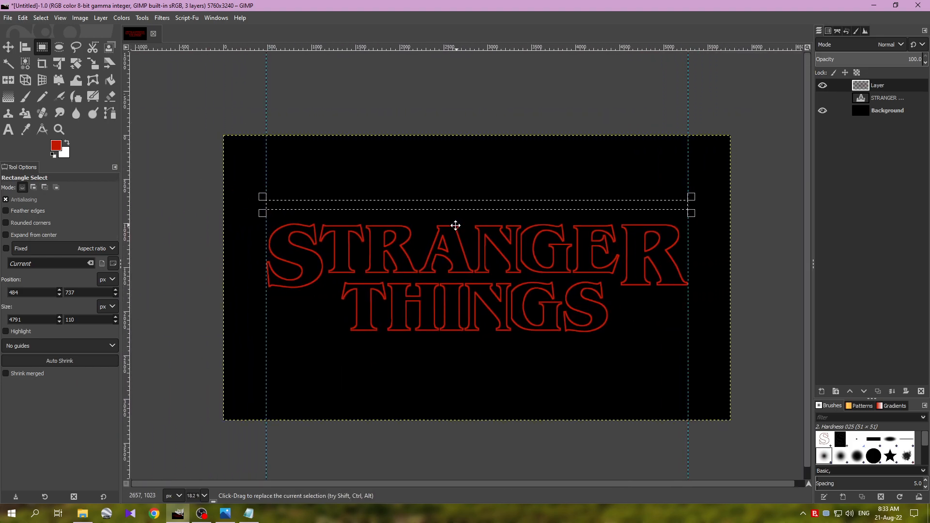
# - Set the upper rectangle selection's height to 70 px and move it down to just above STRANGER
pyautogui.doubleClick(73, 320)
pyautogui.write('70')
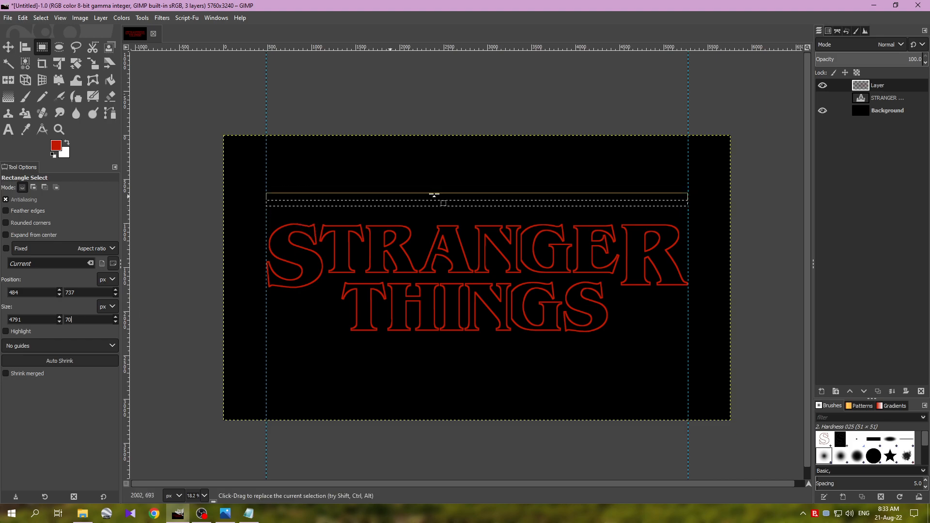
pyautogui.moveTo(457, 203); pyautogui.dragTo(457, 216)
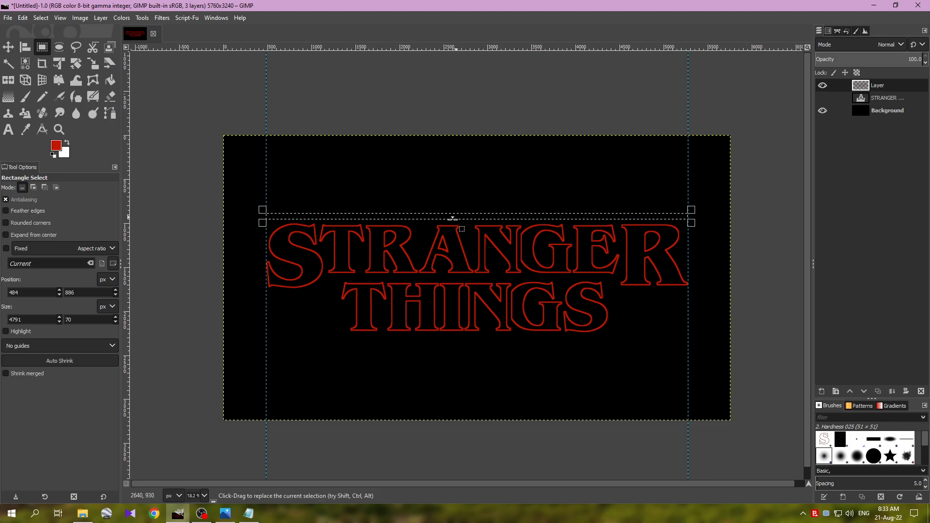
# - Add a second rectangle about 4791 × 160 px to the selection, spanning the guides across the upper part of THINGS
pyautogui.click(37, 189)
pyautogui.moveTo(265, 296); pyautogui.dragTo(688, 310)
pyautogui.scroll(5, 263, 313)
pyautogui.scroll(-3, 336, 280)
pyautogui.scroll(-4, 533, 279)
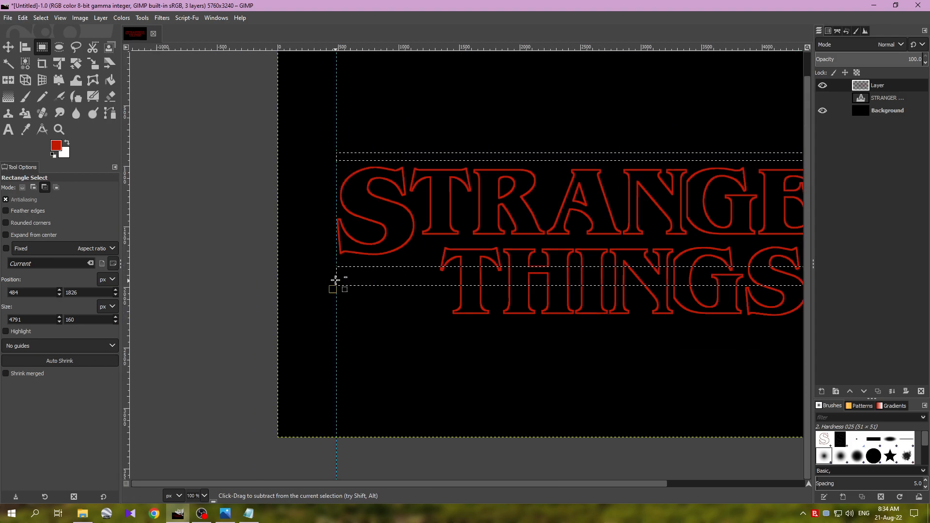
pyautogui.scroll(4, 695, 270)
pyautogui.scroll(-5, 701, 284)
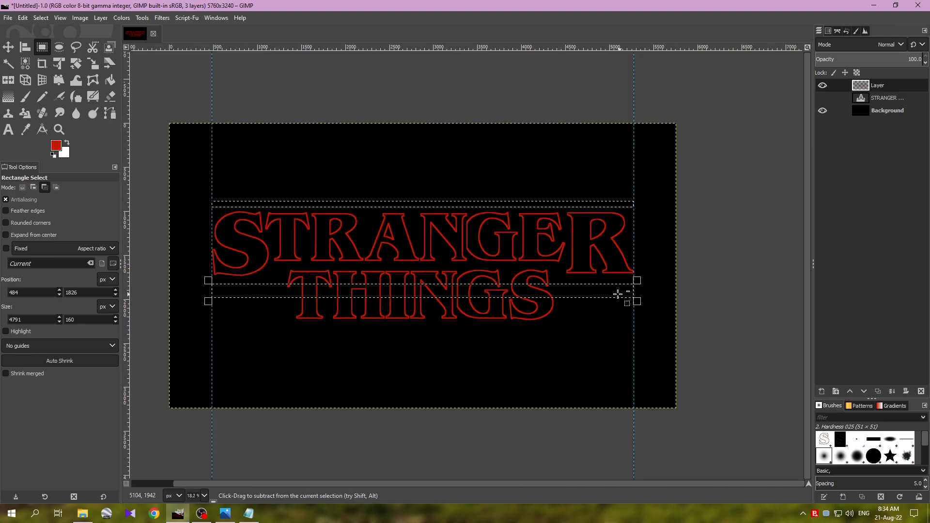
# - Set the lower rectangle selection's height to 70 px and move it up to just beneath STRANGER
pyautogui.scroll(1, 369, 293)
pyautogui.doubleClick(86, 321)
pyautogui.write('70')
pyautogui.press('Return')
pyautogui.moveTo(418, 286); pyautogui.dragTo(415, 280)
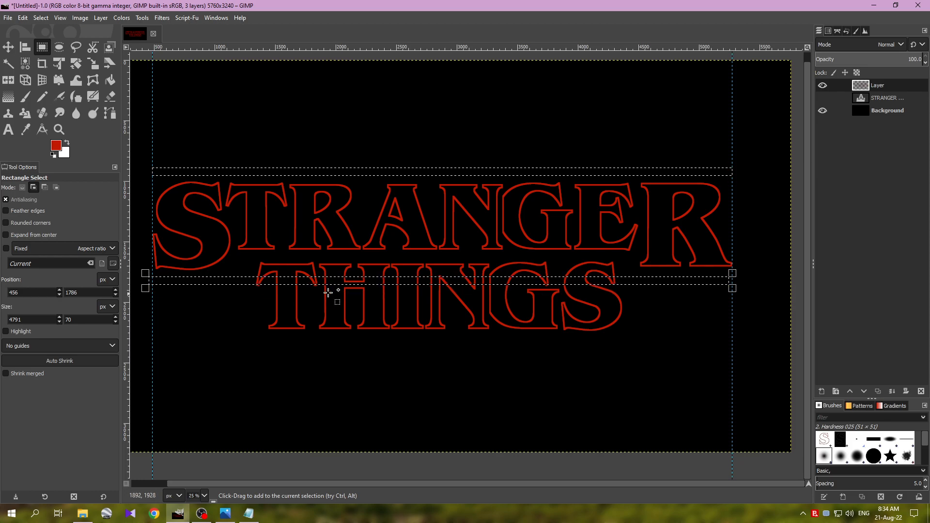
# - Subtract a rectangle about 3096 × 296 px around THINGS from the lower bar selection, leaving a short bar on each side
pyautogui.click(46, 192)
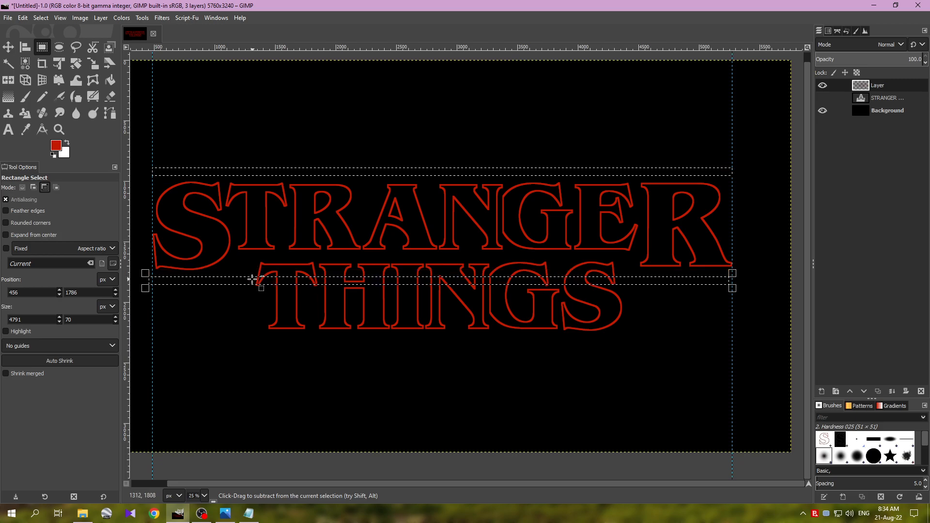
pyautogui.moveTo(250, 266); pyautogui.dragTo(625, 300)
pyautogui.moveTo(250, 282); pyautogui.dragTo(252, 279)
pyautogui.moveTo(614, 284); pyautogui.dragTo(612, 284)
pyautogui.moveTo(253, 283); pyautogui.dragTo(253, 283)
pyautogui.click(274, 293)
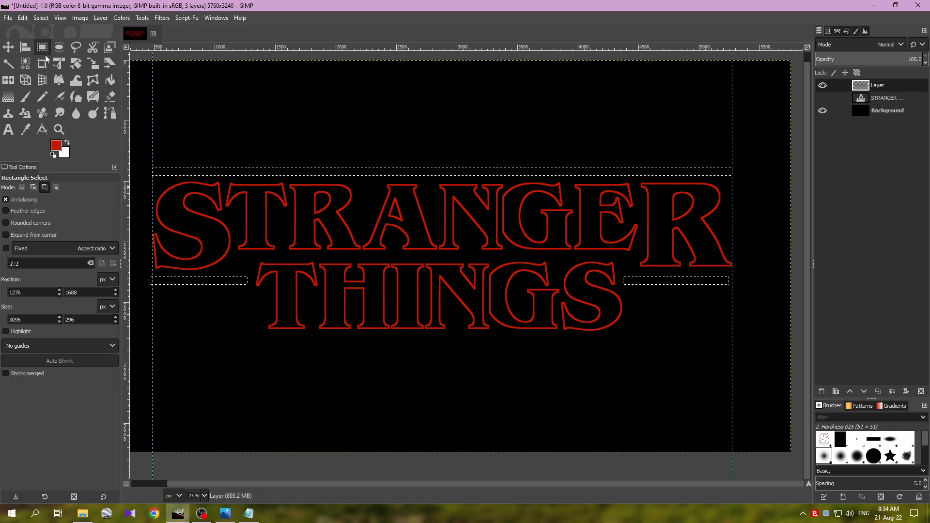
# - Stroke the bar selections with a 12 px solid red line and clear the selection
pyautogui.click(24, 19)
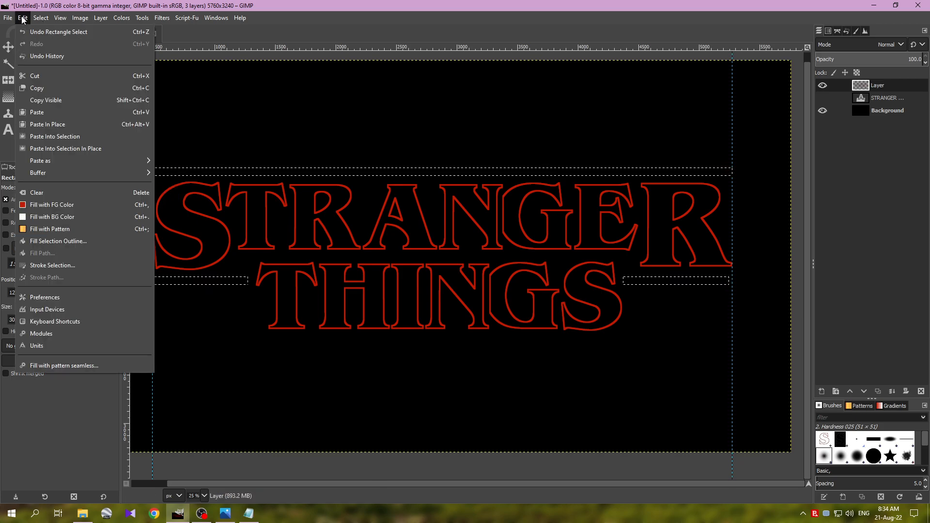
pyautogui.click(63, 265)
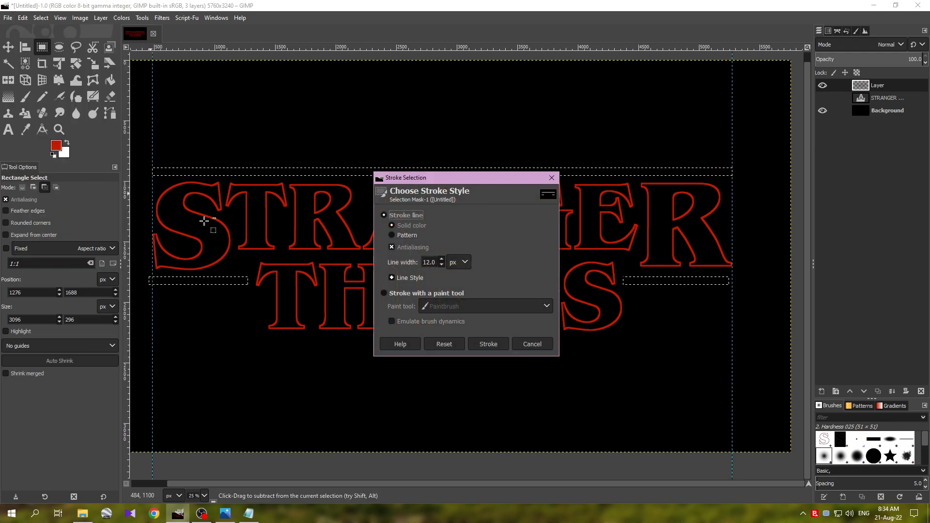
pyautogui.click(488, 344)
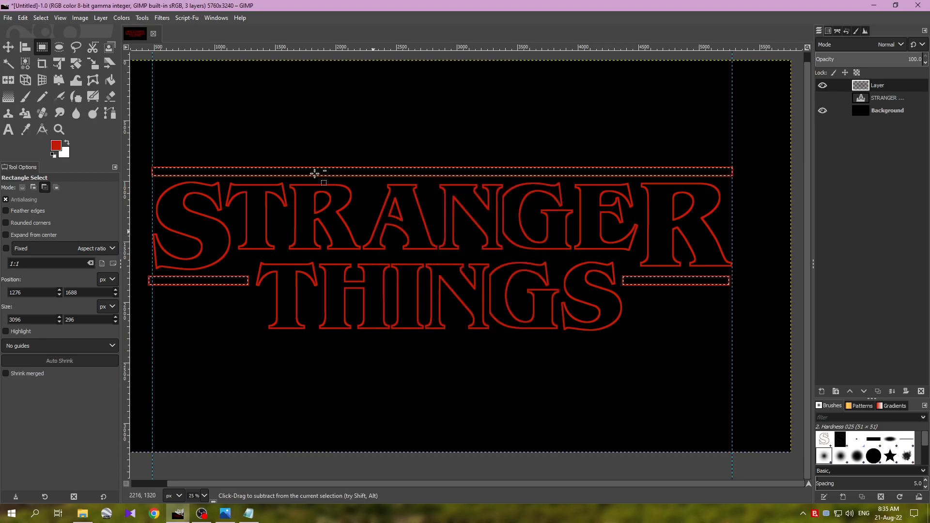
pyautogui.click(42, 22)
pyautogui.click(51, 45)
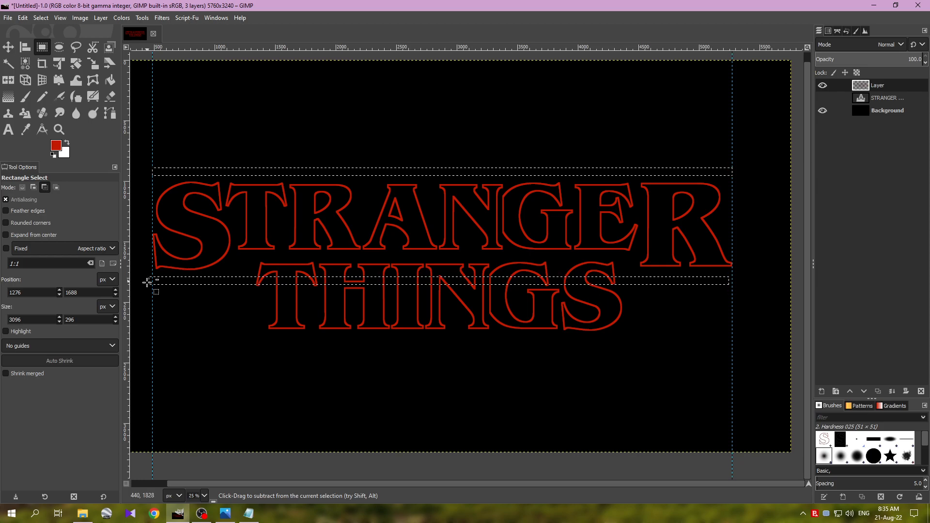
pyautogui.scroll(-1, 232, 309)
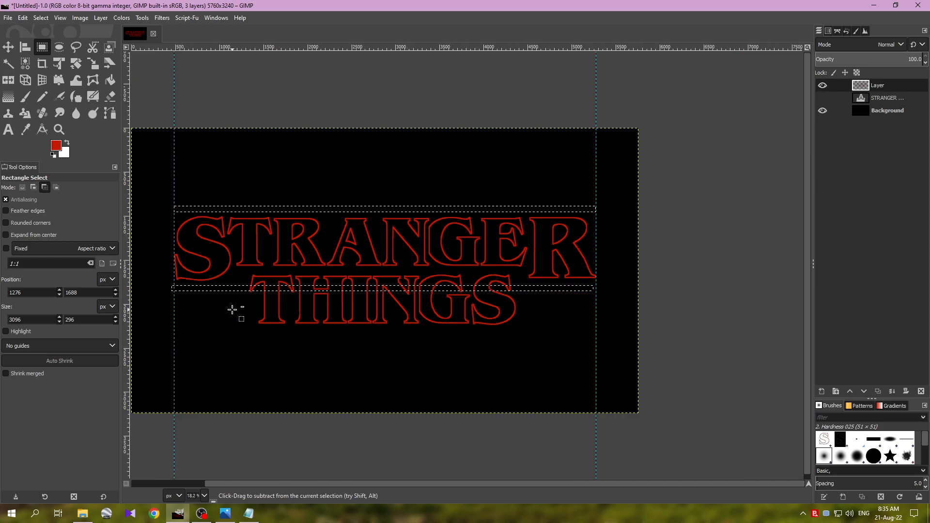
pyautogui.scroll(1, 232, 309)
pyautogui.click(23, 187)
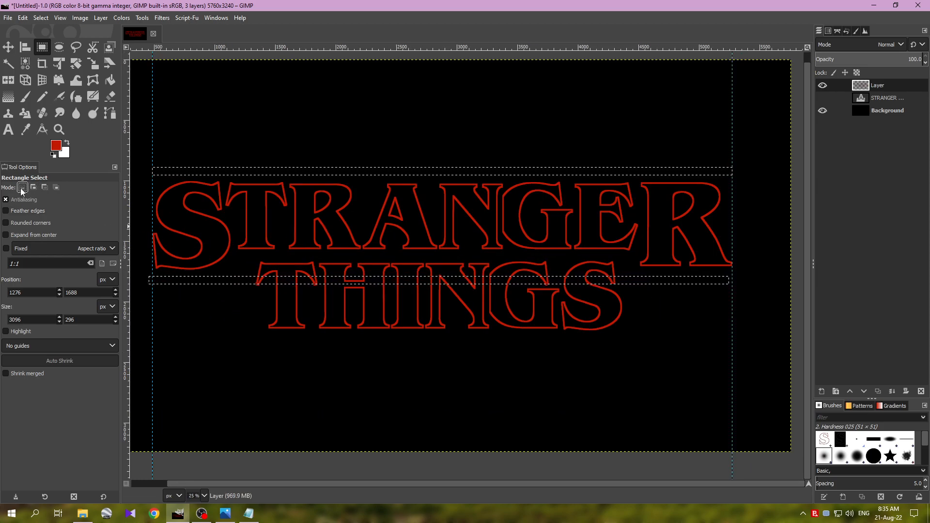
pyautogui.moveTo(307, 281); pyautogui.dragTo(315, 282)
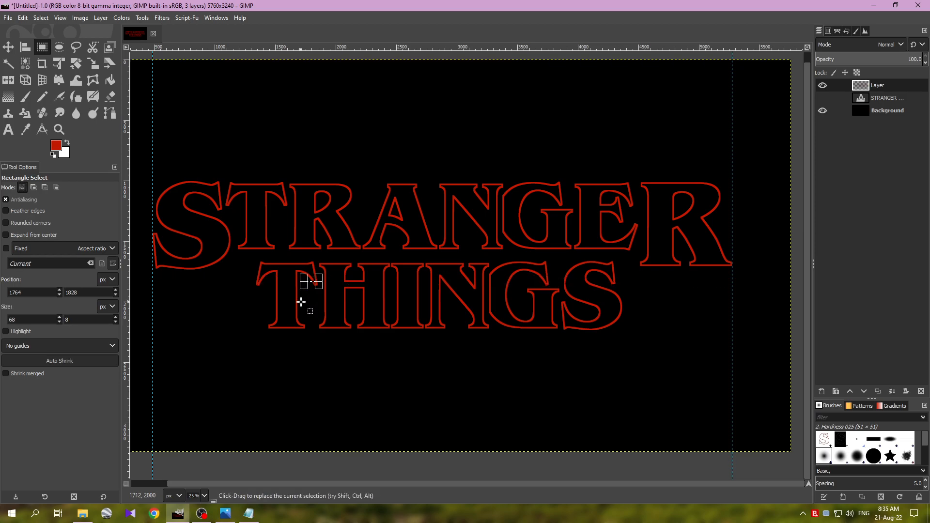
pyautogui.hotkey('ctrl', 'z')
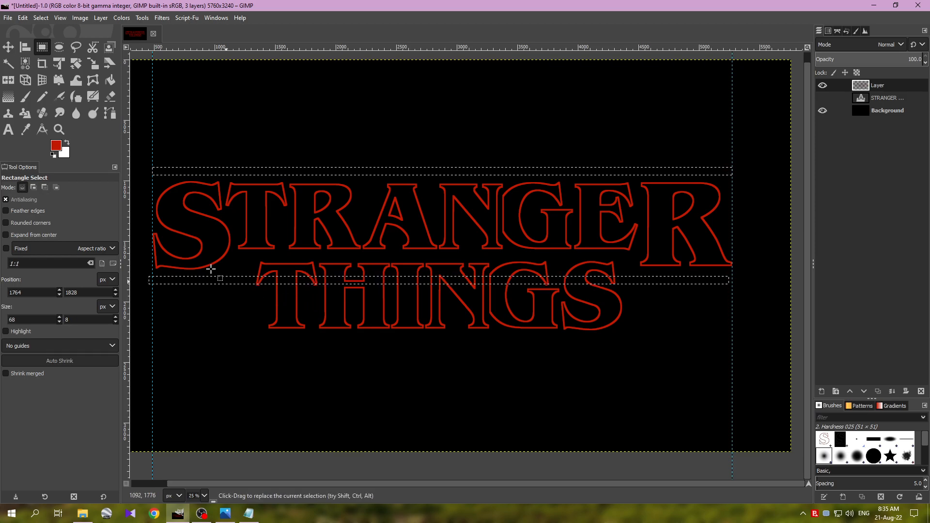
# - Subtract the whole misaligned lower bar from the selection with a rectangle about 5112 × 308 px, keeping only the upper bar
pyautogui.click(44, 188)
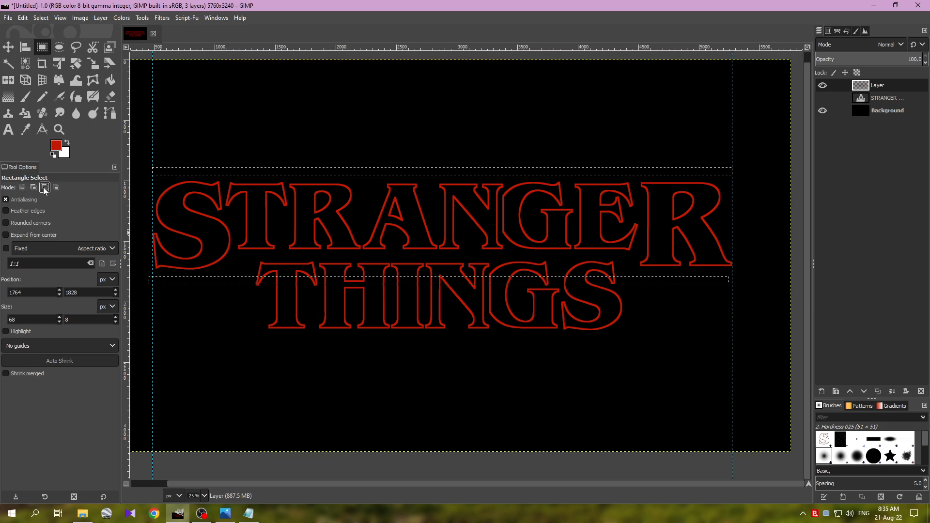
pyautogui.moveTo(139, 271); pyautogui.dragTo(759, 308)
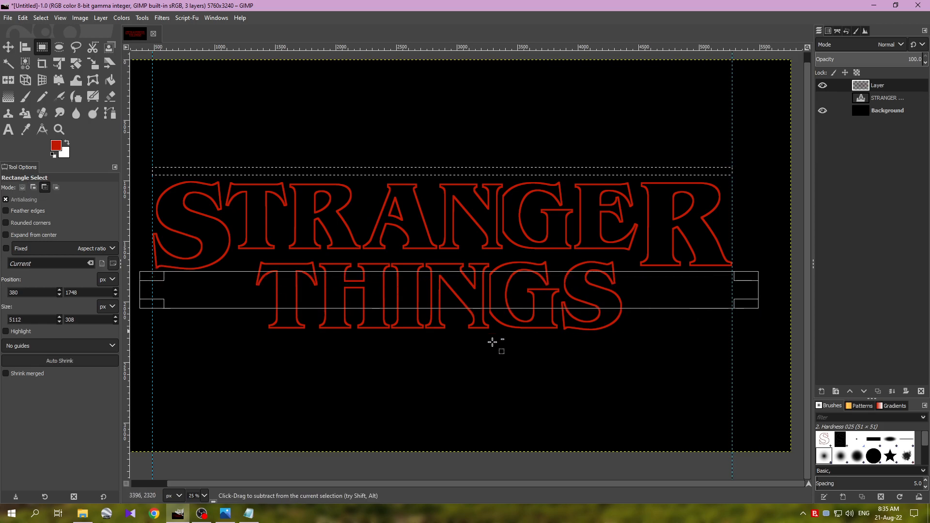
pyautogui.click(33, 188)
pyautogui.click(229, 336)
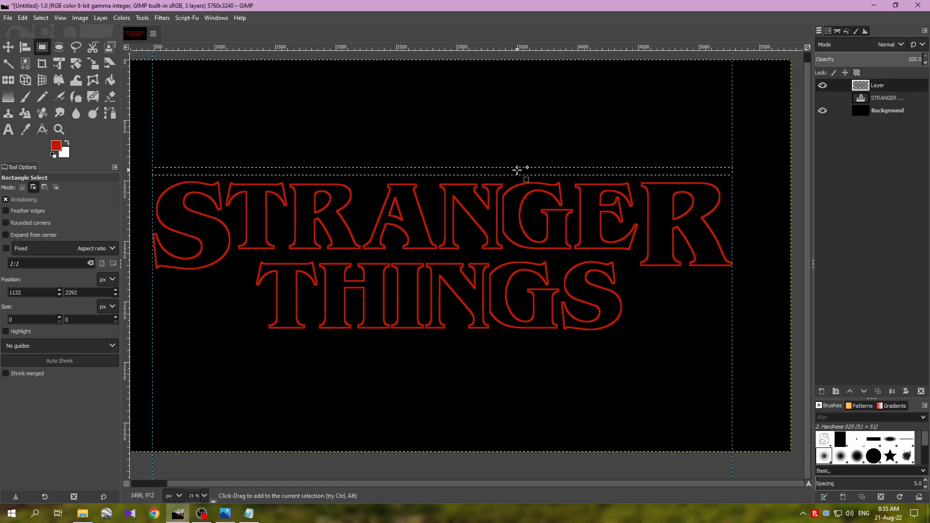
# - Add a lower rectangle spanning the two guides to the selection, set its height to 70 px and move it to just beneath STRANGER
pyautogui.moveTo(152, 285); pyautogui.dragTo(735, 298)
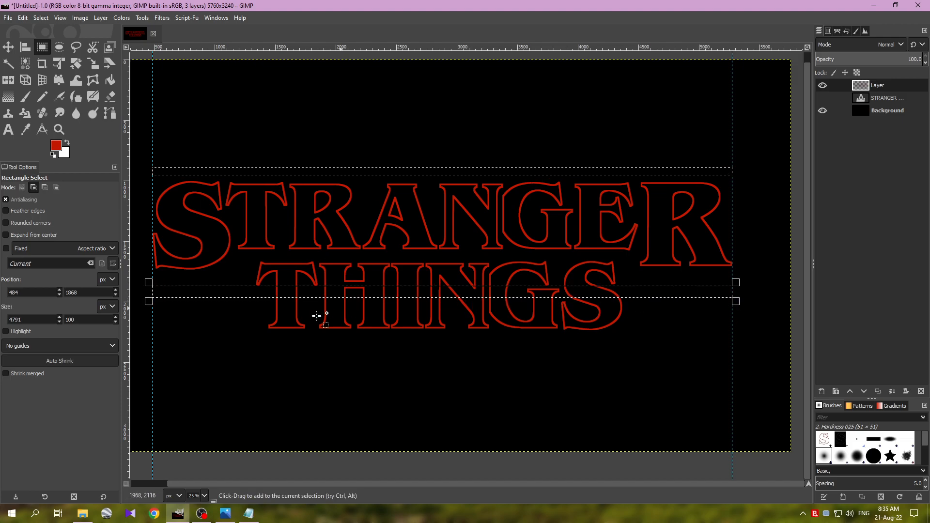
pyautogui.doubleClick(69, 320)
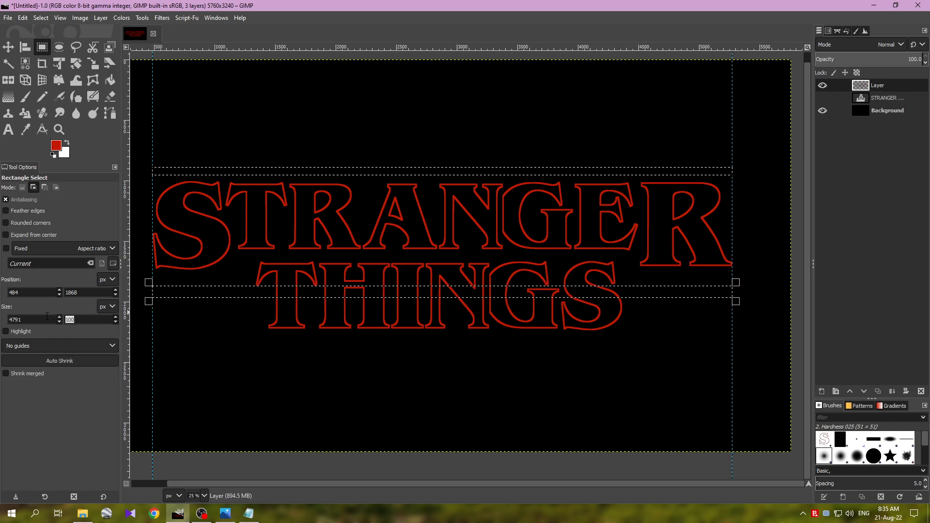
pyautogui.write('70')
pyautogui.press('Return')
pyautogui.moveTo(316, 290); pyautogui.dragTo(316, 280)
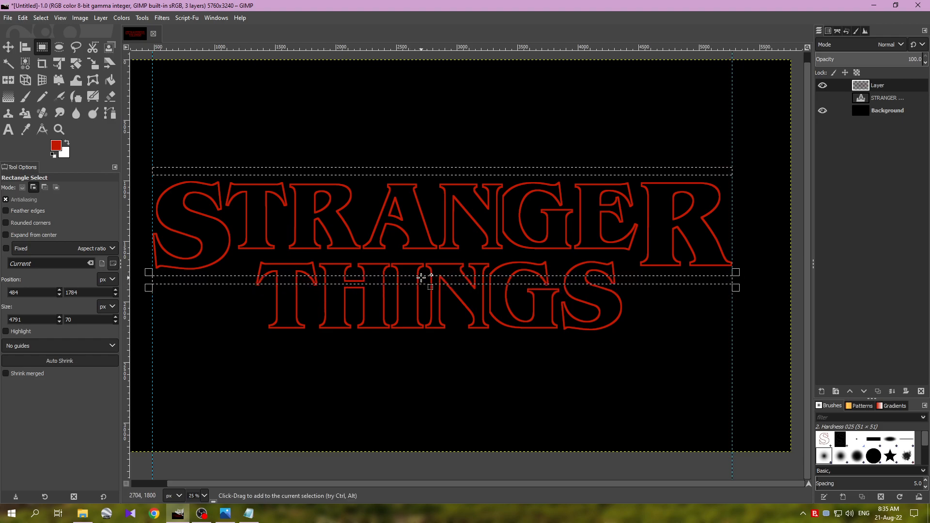
# - Subtract a rectangle about 3100 × 248 px around THINGS from the lower bar, leaving a short selected bar on either side
pyautogui.click(45, 187)
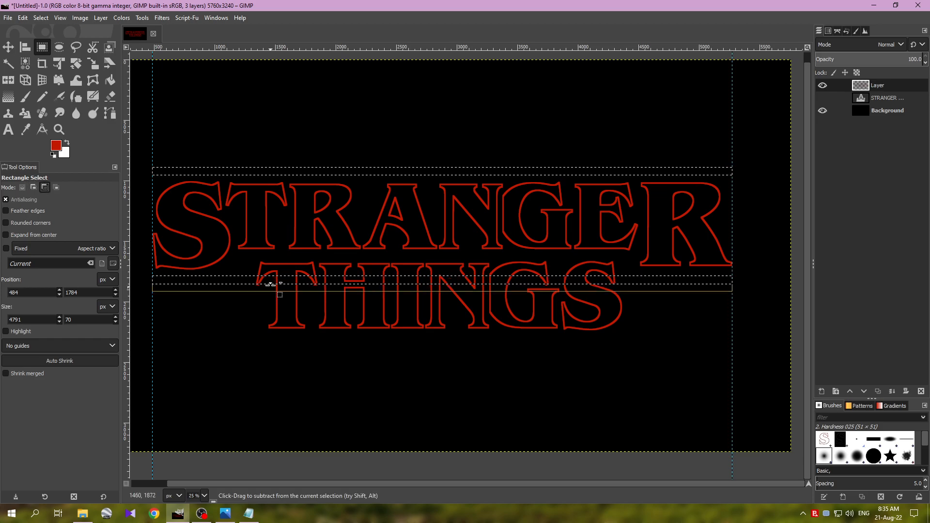
pyautogui.moveTo(247, 264); pyautogui.dragTo(615, 295)
pyautogui.moveTo(614, 280); pyautogui.dragTo(613, 280)
pyautogui.moveTo(255, 280); pyautogui.dragTo(256, 280)
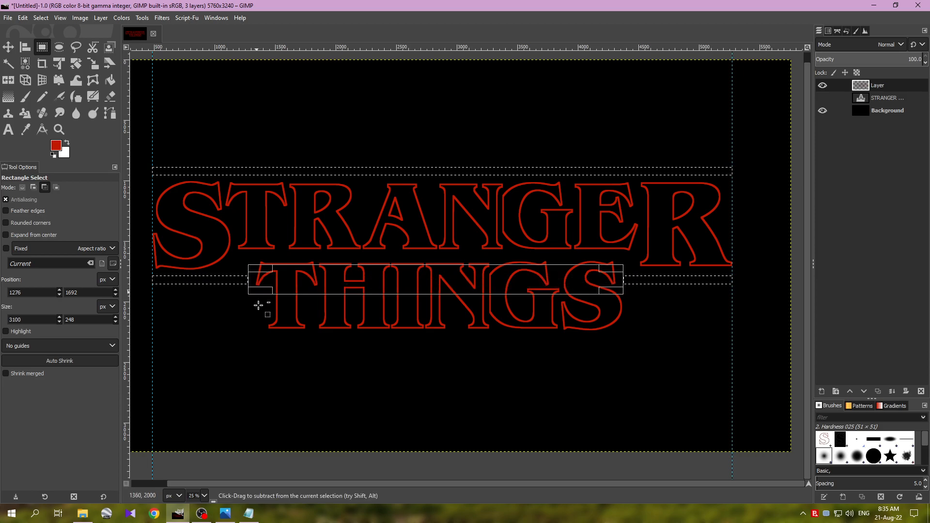
pyautogui.click(453, 279)
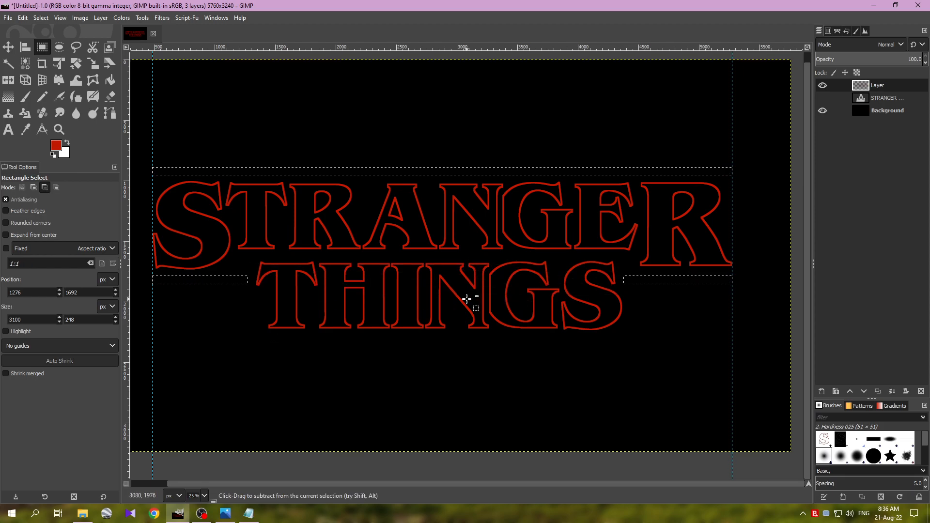
# - Stroke the selected upper bar and the two short lower bars with a 12 px solid red line
pyautogui.click(23, 18)
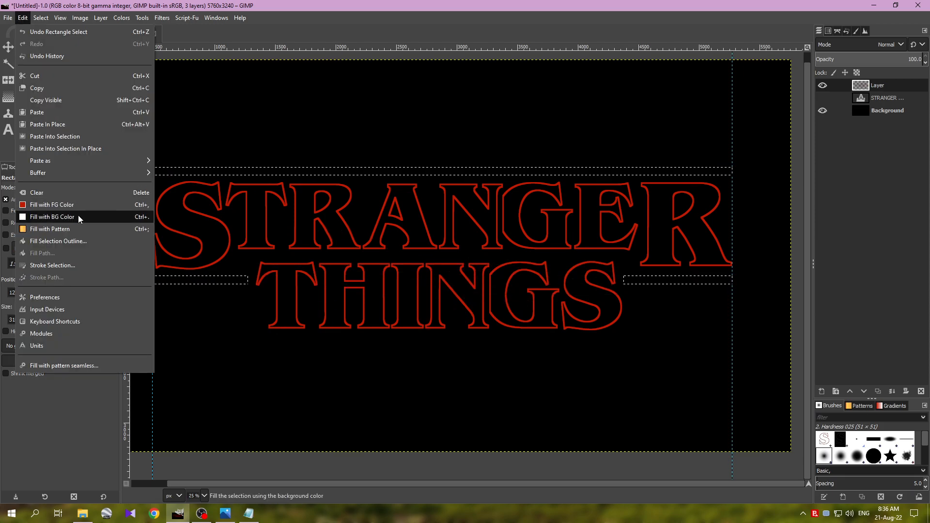
pyautogui.click(71, 268)
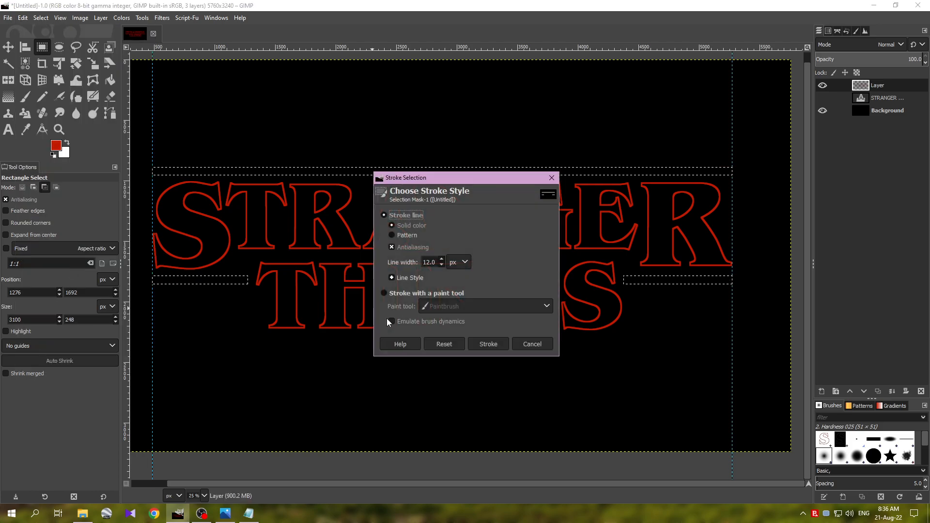
pyautogui.click(486, 344)
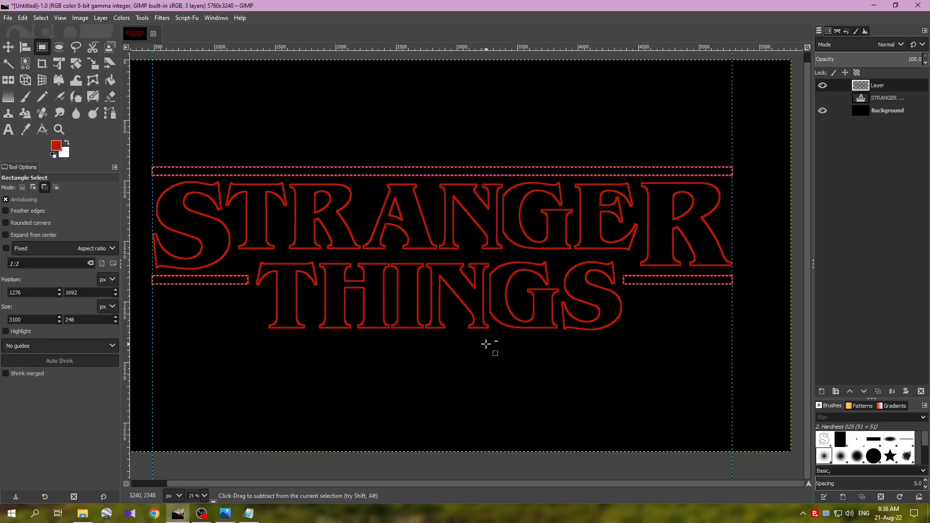
pyautogui.click(47, 16)
pyautogui.click(55, 56)
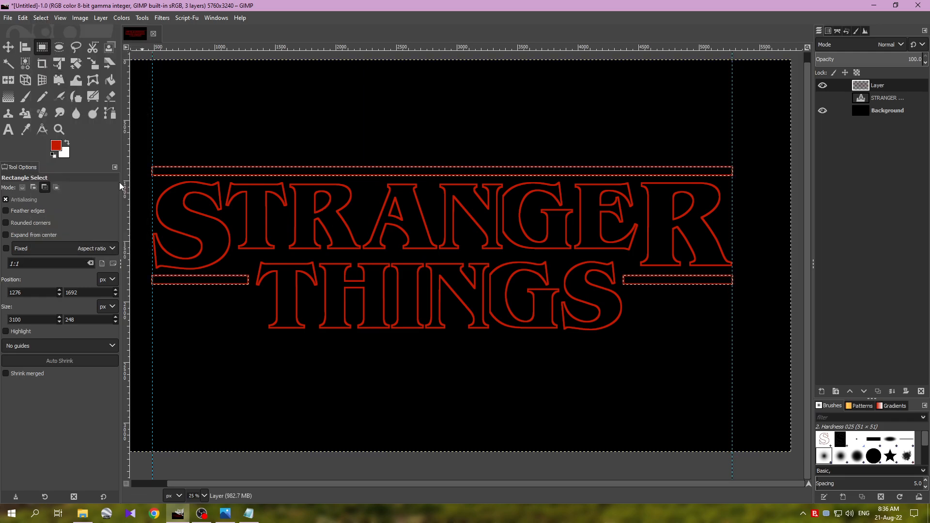
pyautogui.click(40, 18)
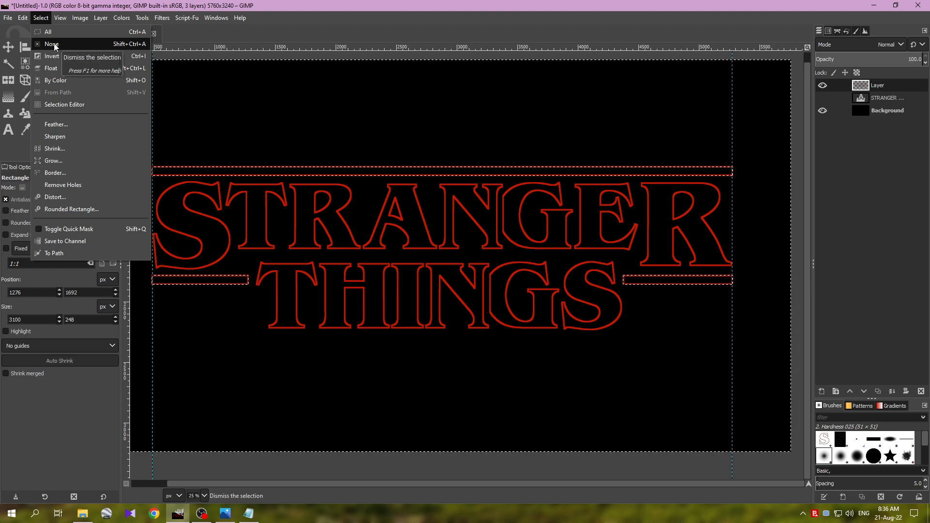
pyautogui.click(253, 41)
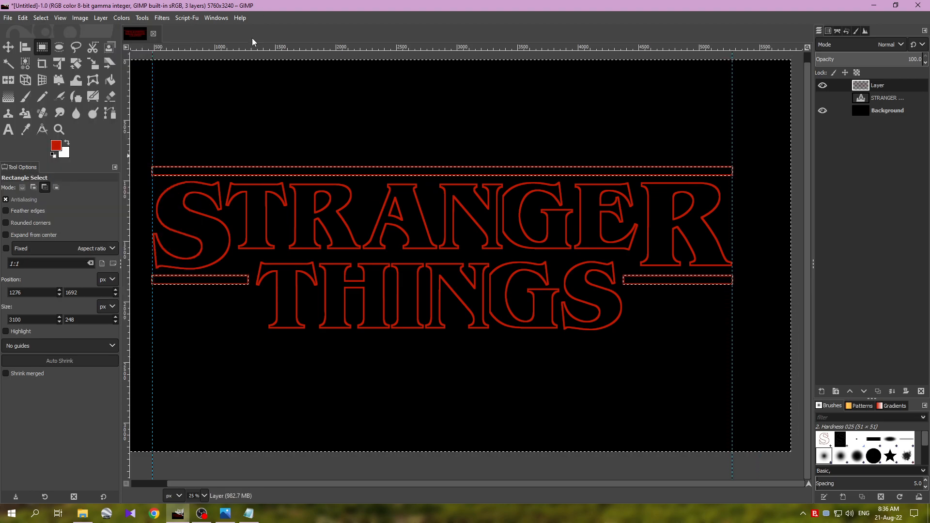
pyautogui.click(22, 18)
pyautogui.click(49, 30)
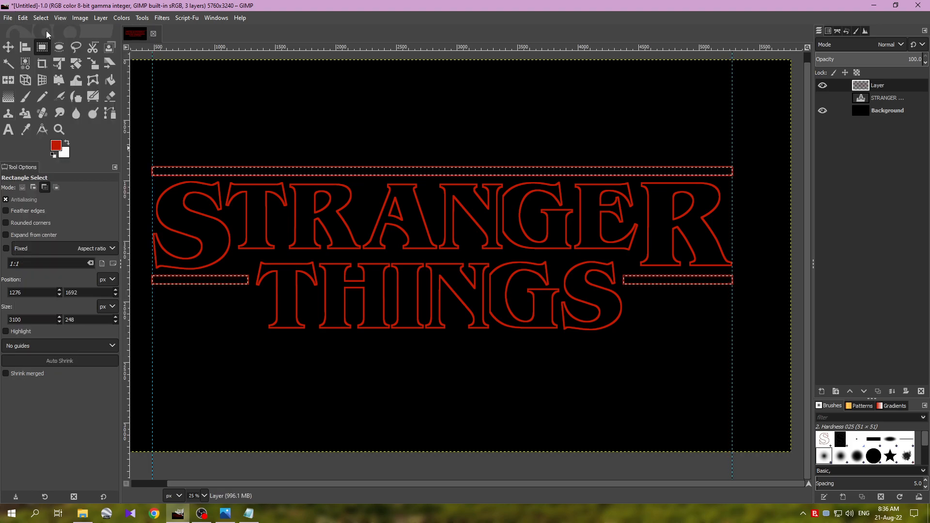
# - Clear the bar selection and remove all guides from the image
pyautogui.click(32, 16)
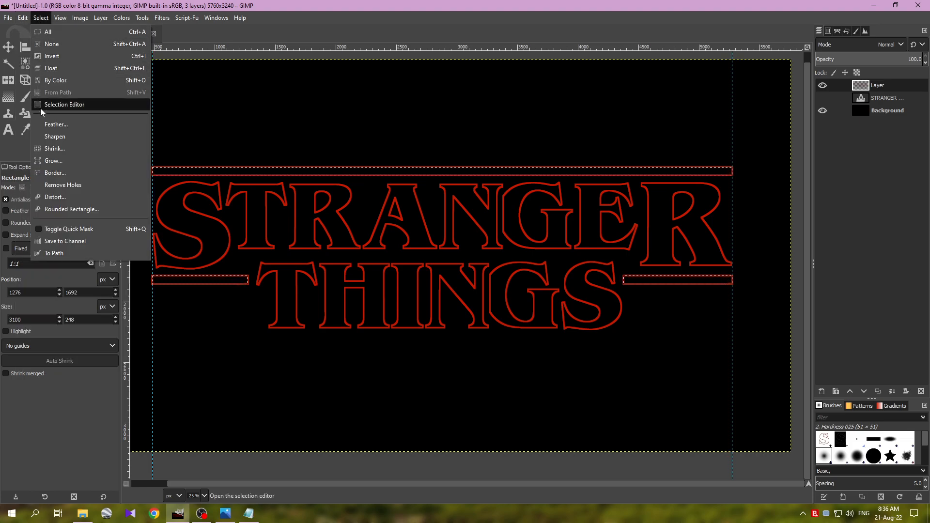
pyautogui.click(57, 45)
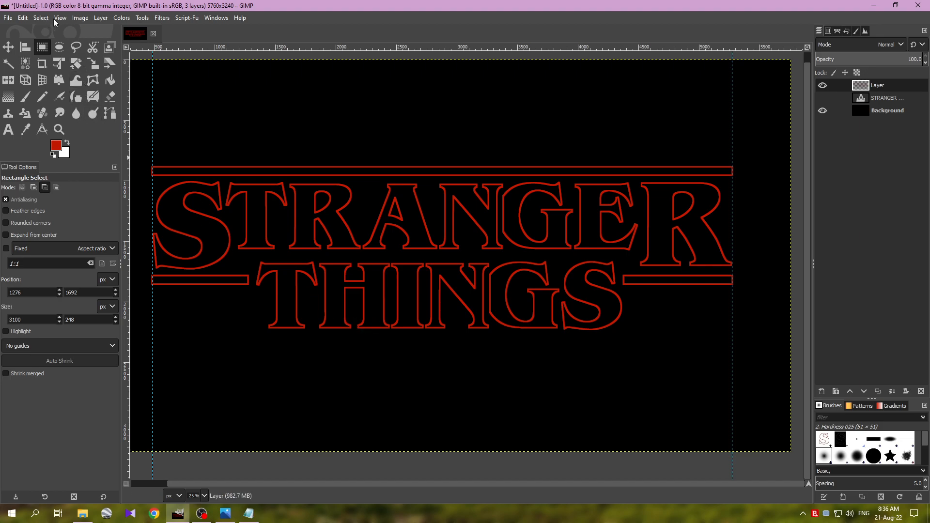
pyautogui.click(80, 18)
pyautogui.moveTo(144, 274)
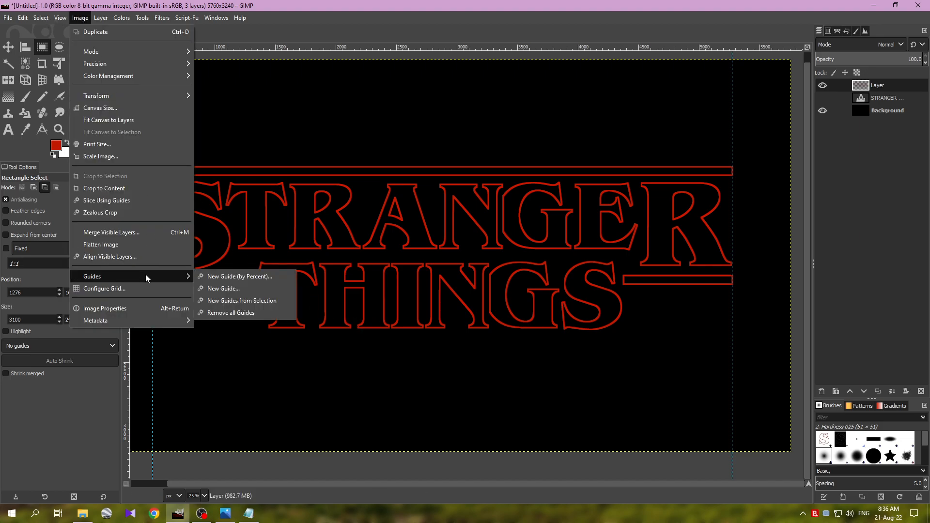
pyautogui.click(236, 317)
pyautogui.scroll(-1, 394, 334)
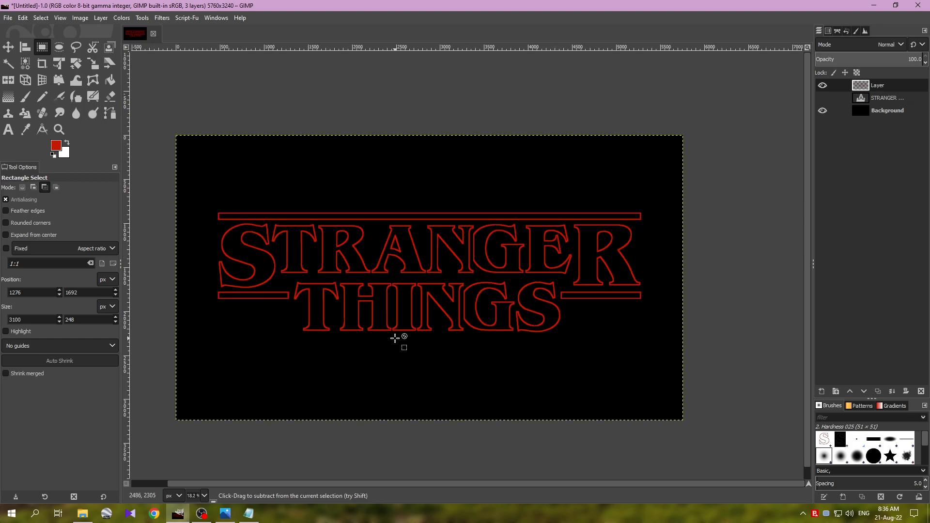
pyautogui.scroll(1, 383, 334)
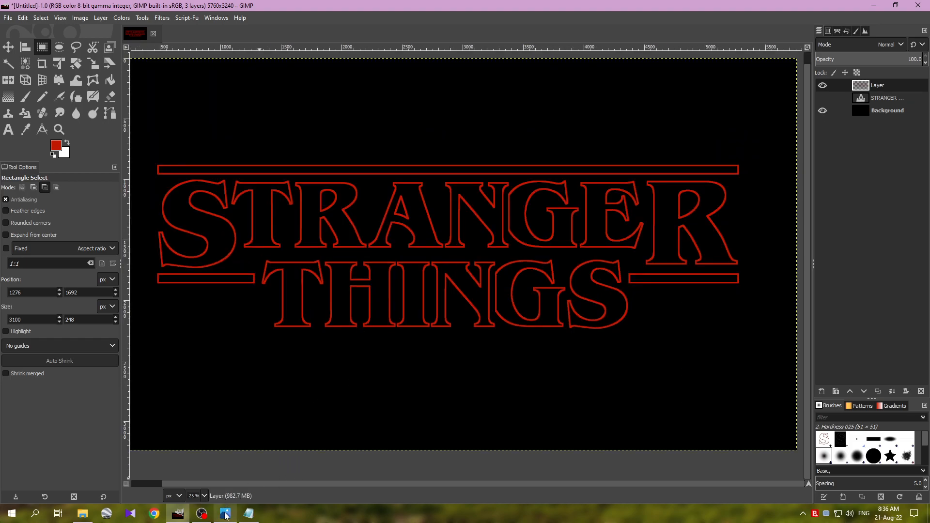
# - Check the Steps notes, duplicate the red outline layer and make the lower original the active layer
pyautogui.click(248, 514)
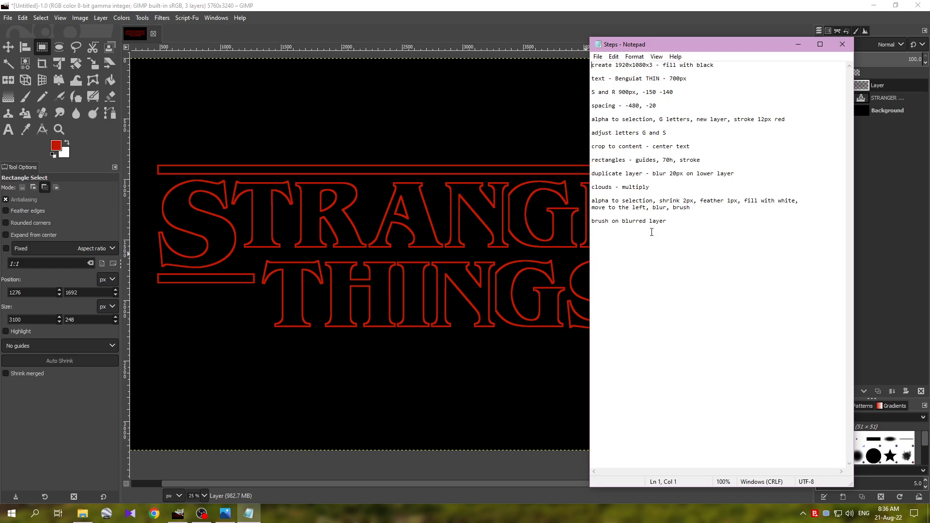
pyautogui.click(644, 5)
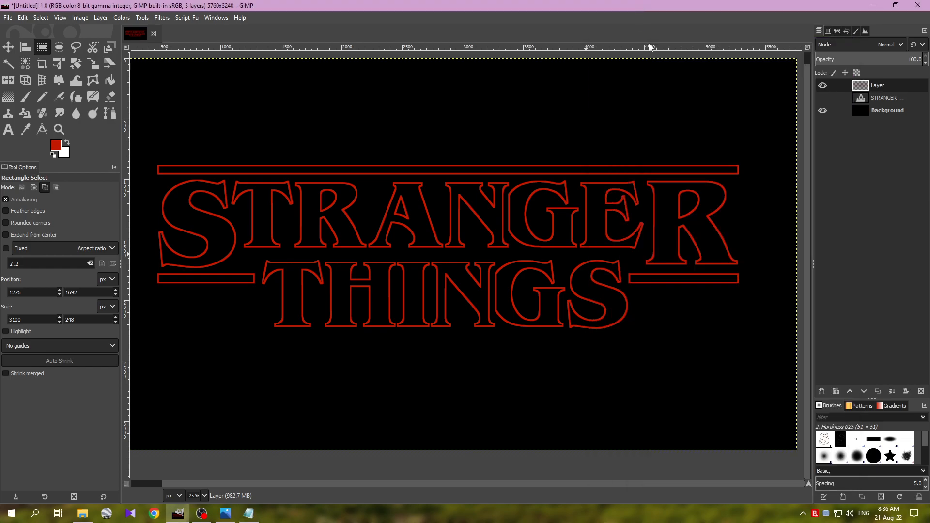
pyautogui.click(878, 392)
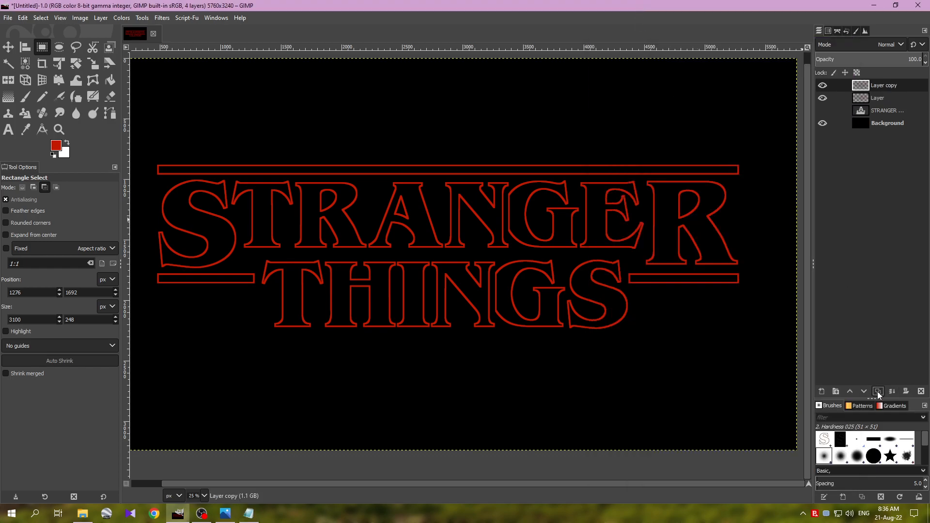
pyautogui.click(855, 100)
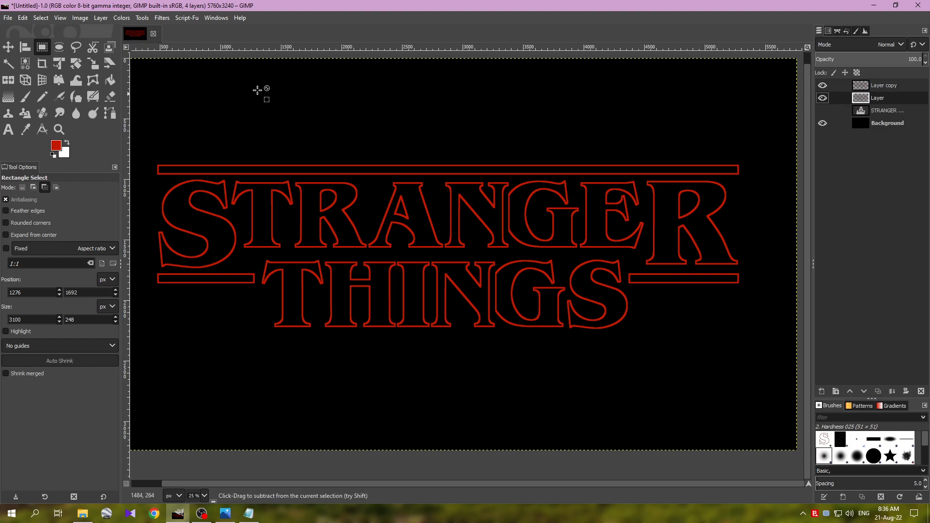
# - Apply a Gaussian Blur of 20 px in X and Y to the lower outline layer to create the red glow
pyautogui.click(161, 18)
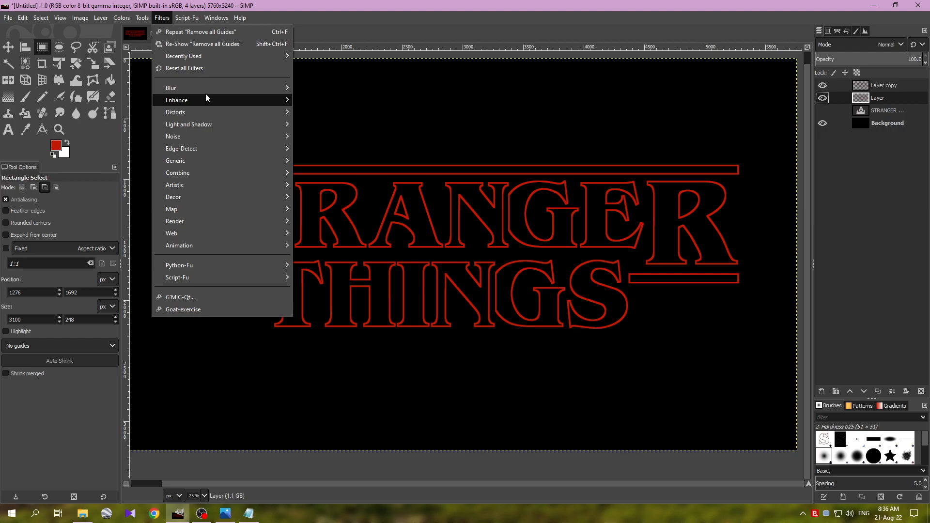
pyautogui.moveTo(208, 89)
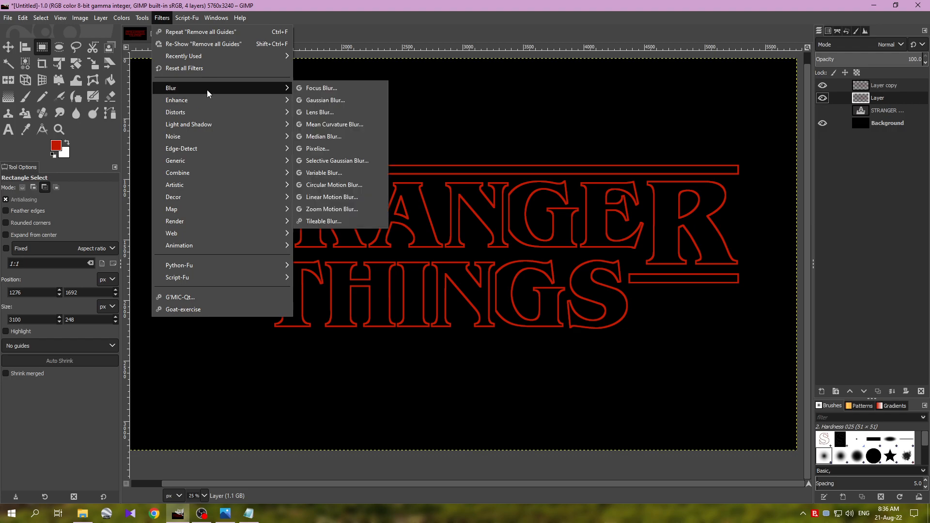
pyautogui.click(337, 100)
pyautogui.click(181, 220)
pyautogui.write('20')
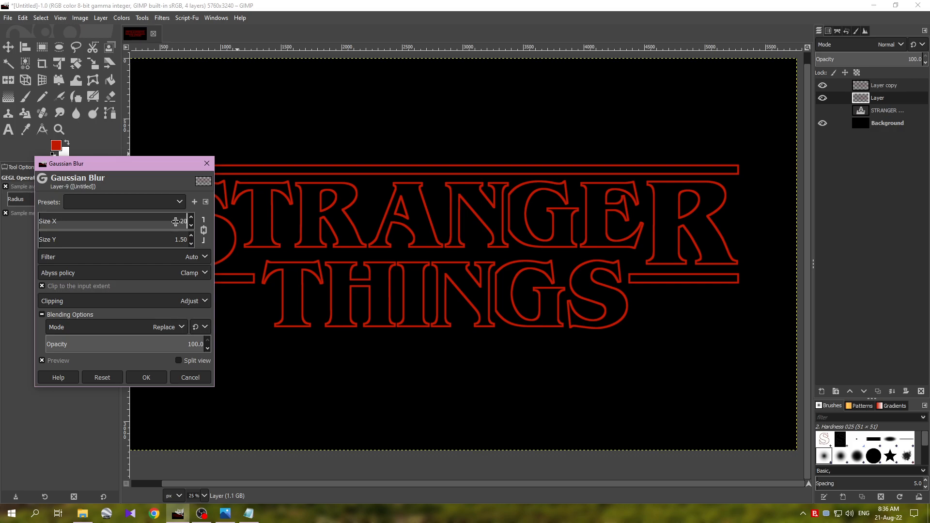
pyautogui.press('Return')
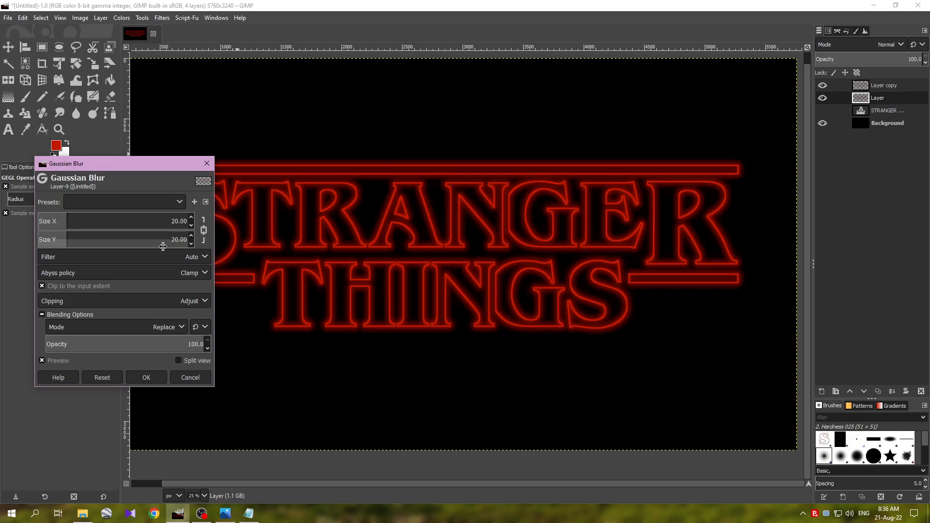
pyautogui.click(157, 377)
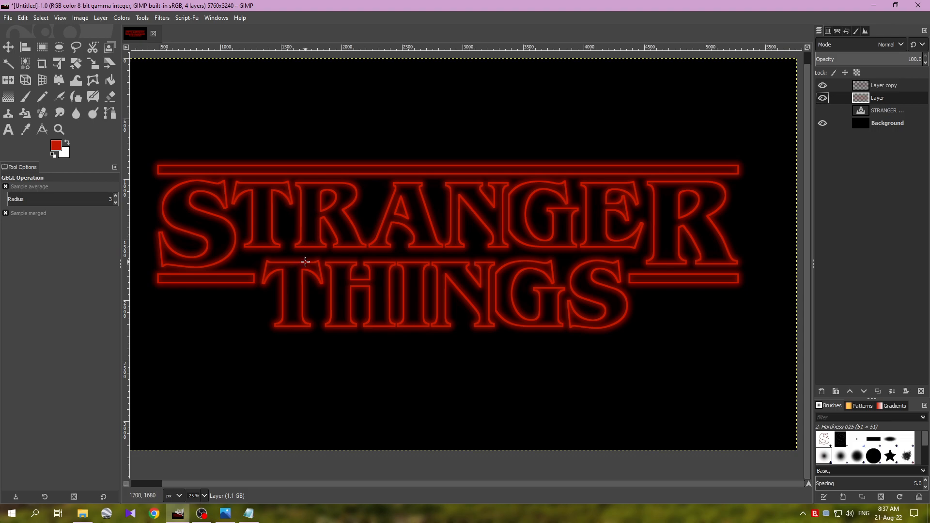
# - Add the sky-1494656 image from the ST folder as a new layer and raise it to the top of the layer stack
pyautogui.moveTo(307, 271); pyautogui.dragTo(380, 271)
pyautogui.scroll(-1, 322, 273)
pyautogui.scroll(1, 380, 272)
pyautogui.scroll(-1, 380, 271)
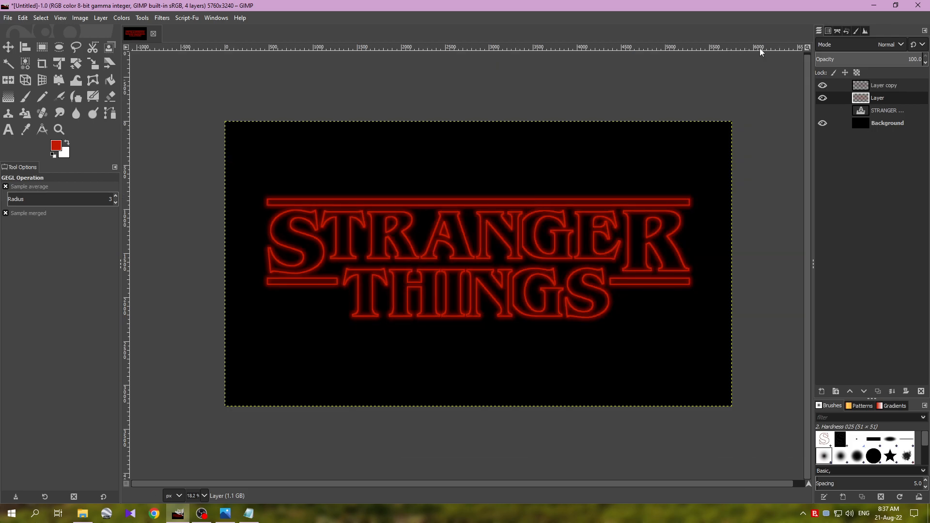
pyautogui.click(807, 47)
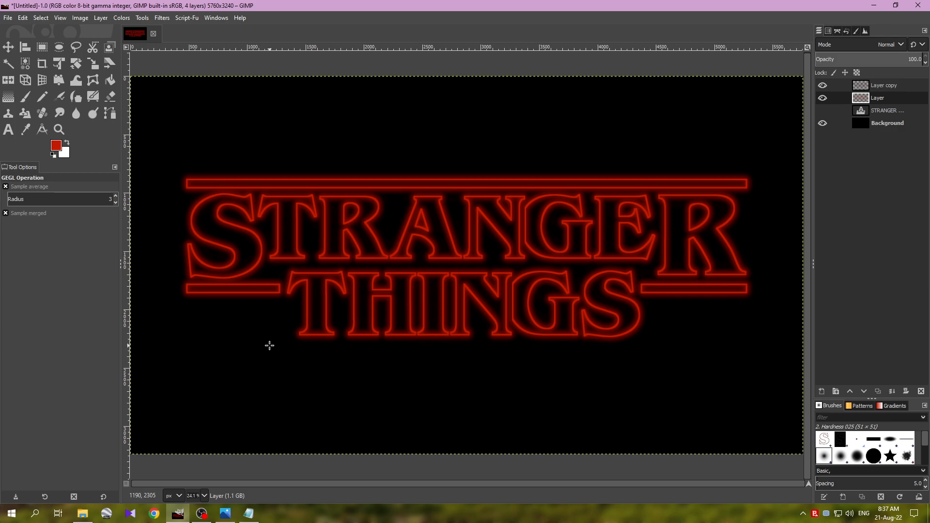
pyautogui.click(82, 514)
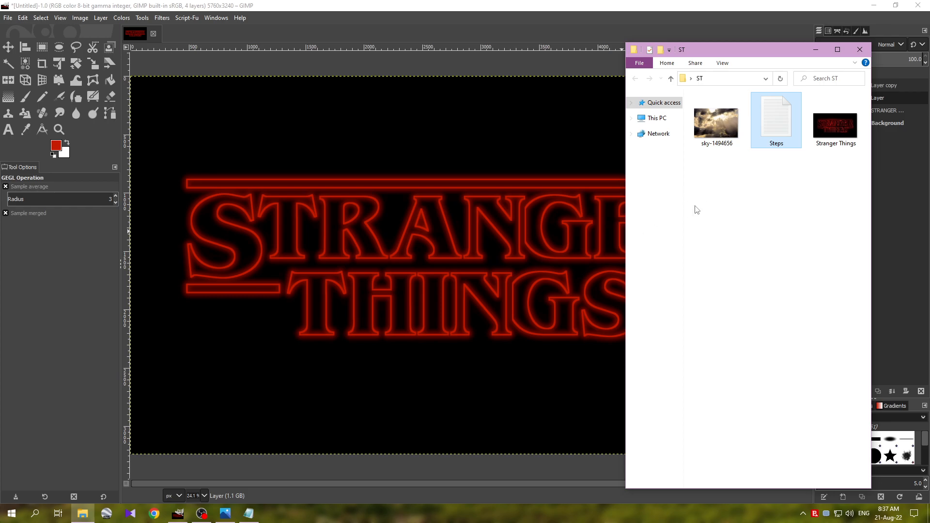
pyautogui.click(721, 129)
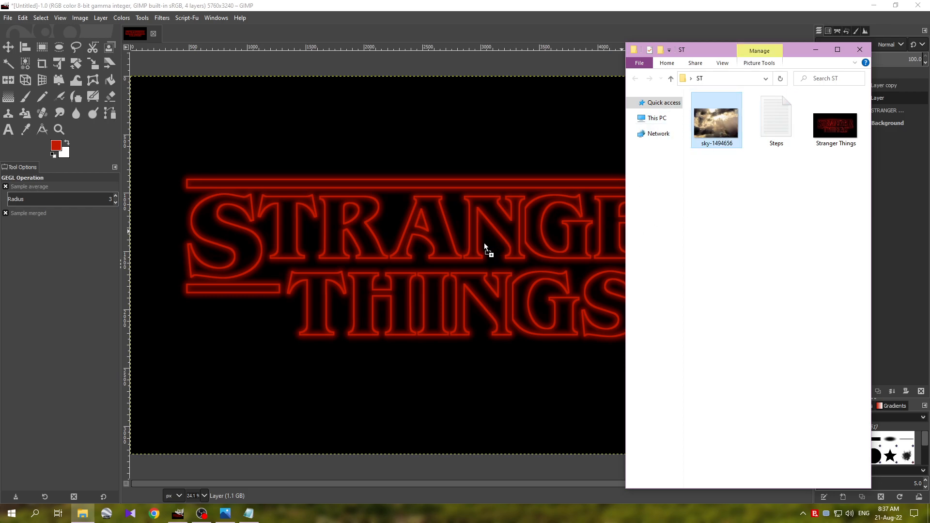
pyautogui.moveTo(468, 271); pyautogui.dragTo(456, 279)
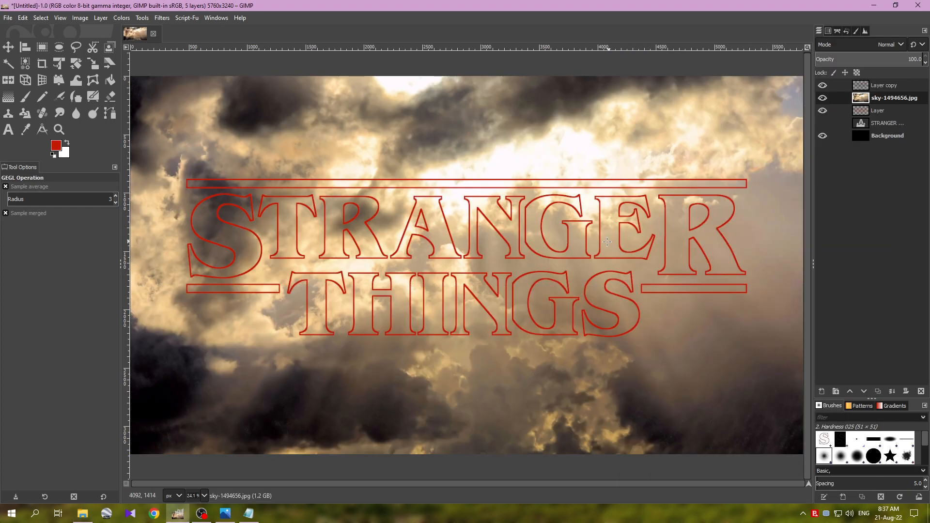
pyautogui.scroll(-1, 524, 248)
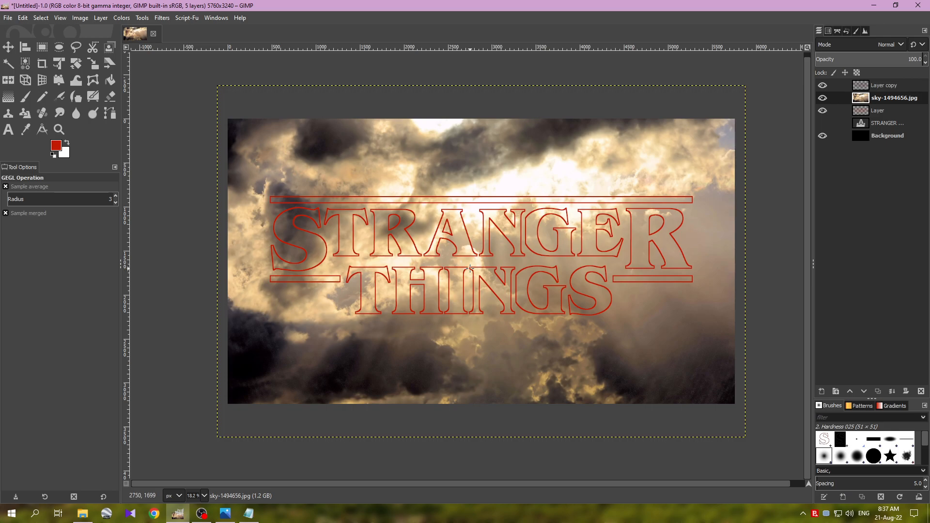
pyautogui.click(853, 393)
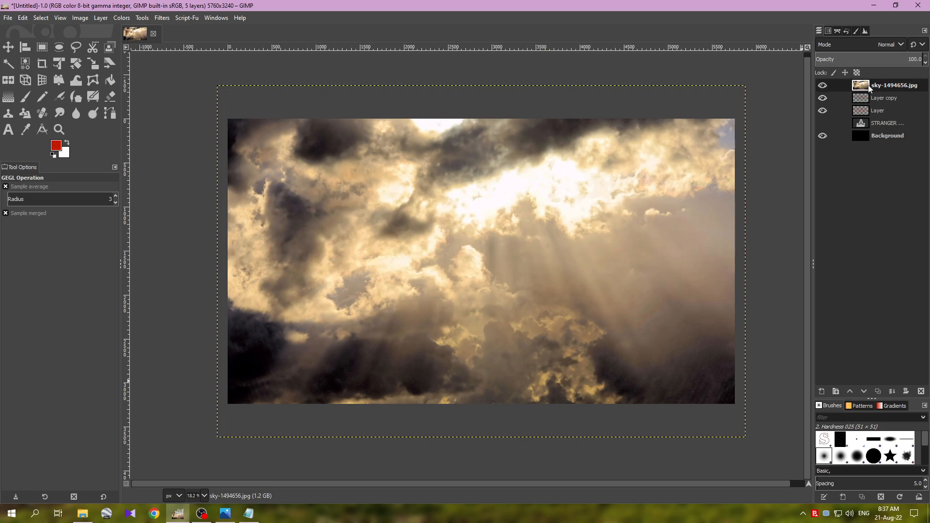
# - Try Overlay on the sky layer, settle on the Multiply blend mode and compare the logo with the layer hidden and shown
pyautogui.click(890, 46)
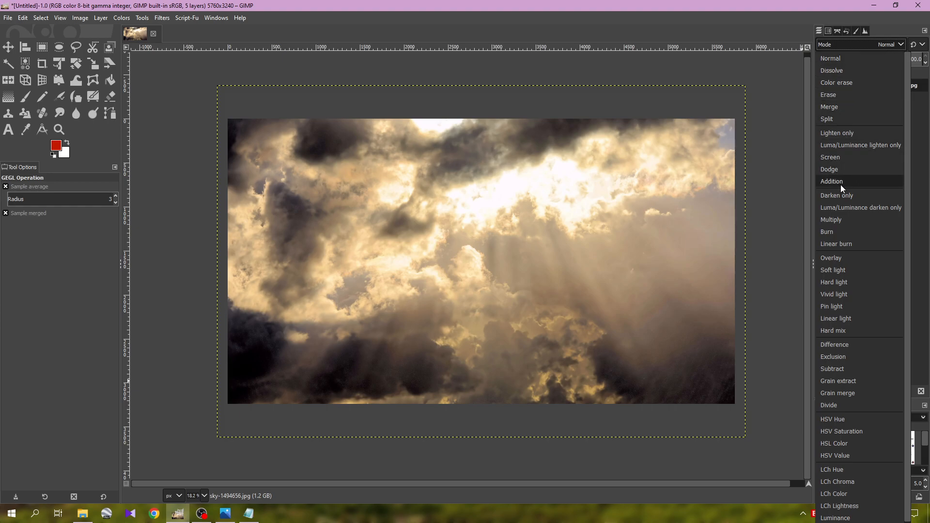
pyautogui.click(855, 260)
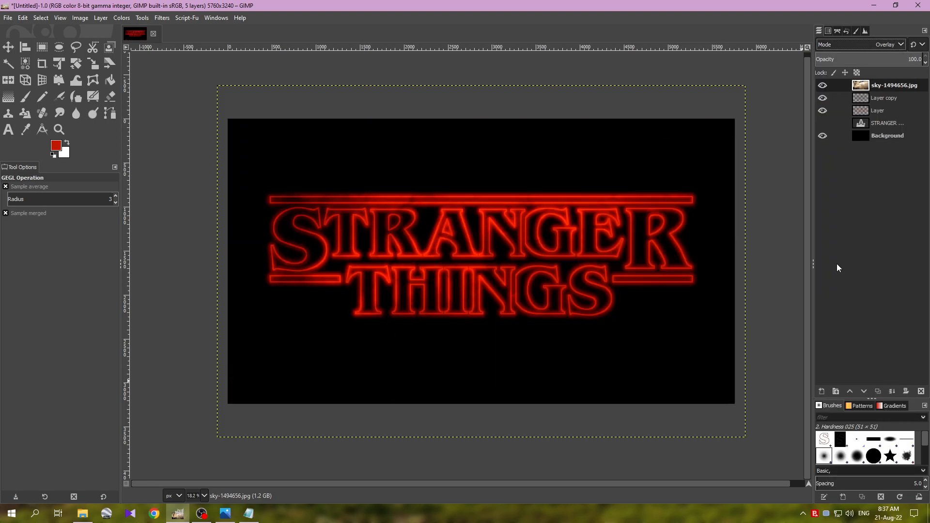
pyautogui.click(885, 47)
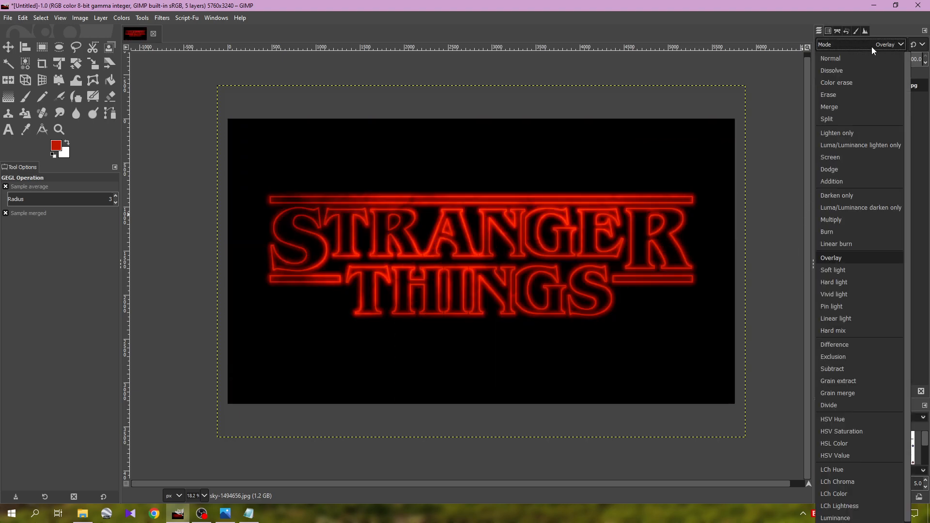
pyautogui.click(827, 217)
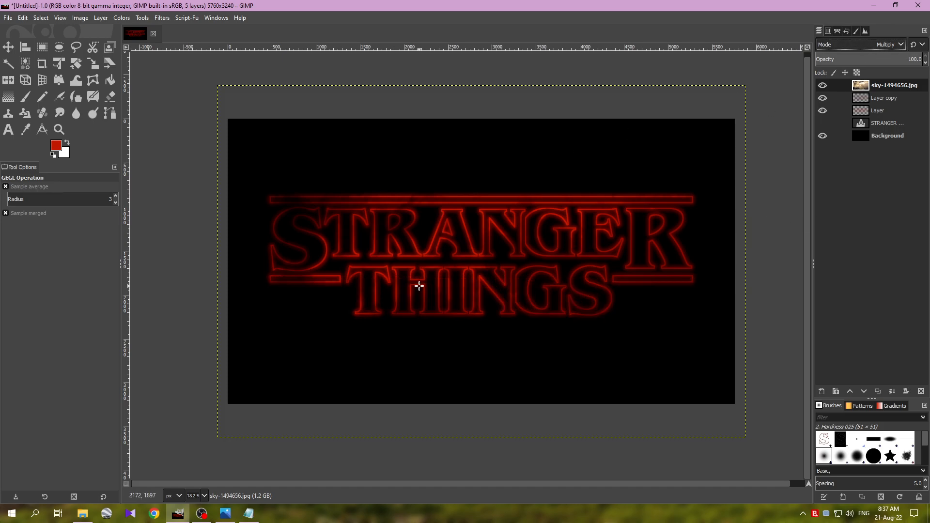
pyautogui.click(822, 85)
pyautogui.click(821, 86)
# - Move the sky layer slightly up and to the left over the lettering and open the Stranger Things.png reference for comparison
pyautogui.click(8, 53)
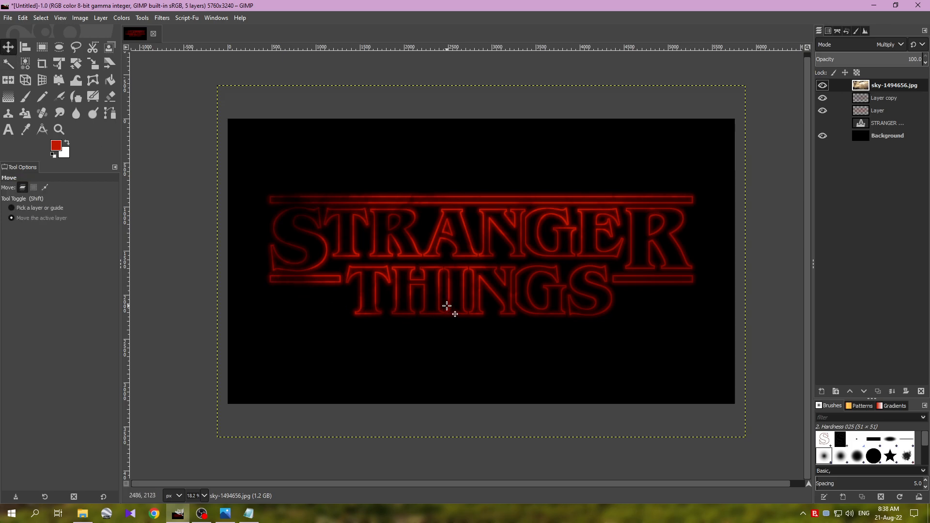
pyautogui.moveTo(441, 245); pyautogui.dragTo(421, 256)
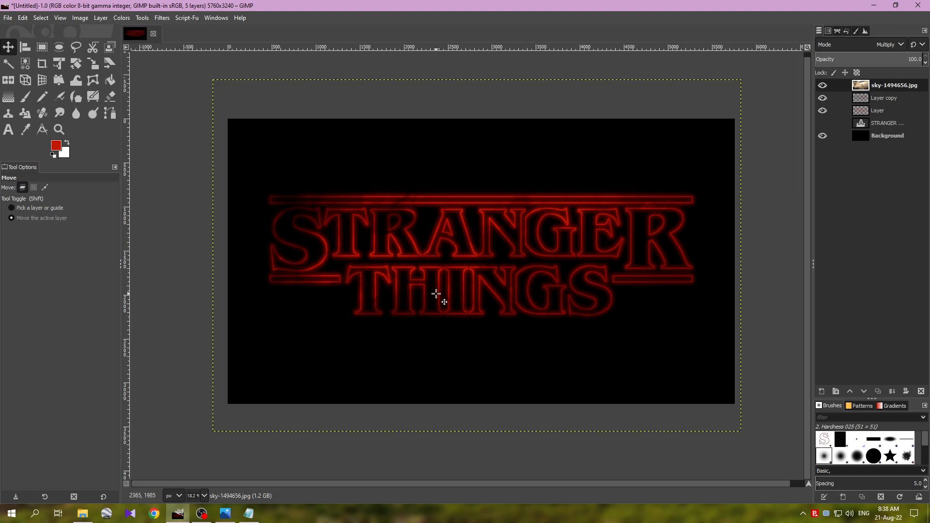
pyautogui.click(225, 513)
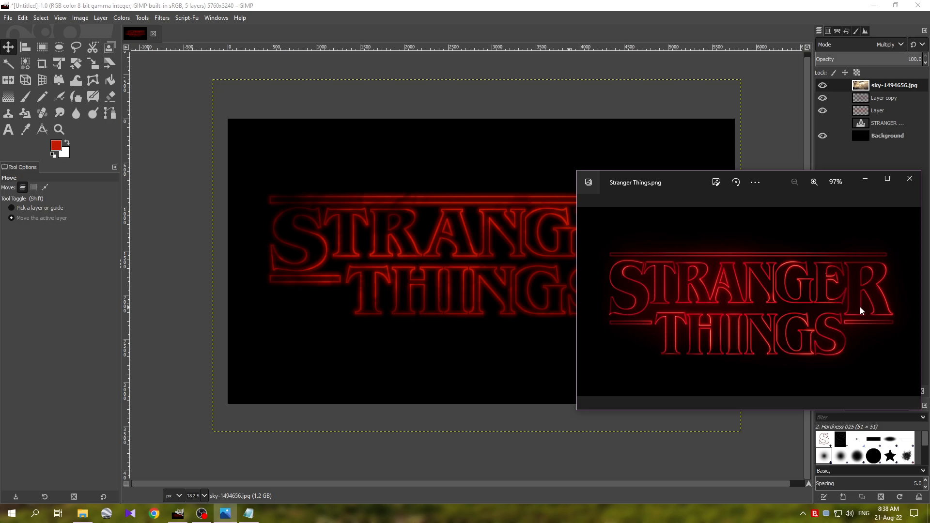
# - Try lowering the opacity of the multiplied sky layer to about 61, and restore it to 100
pyautogui.click(681, 2)
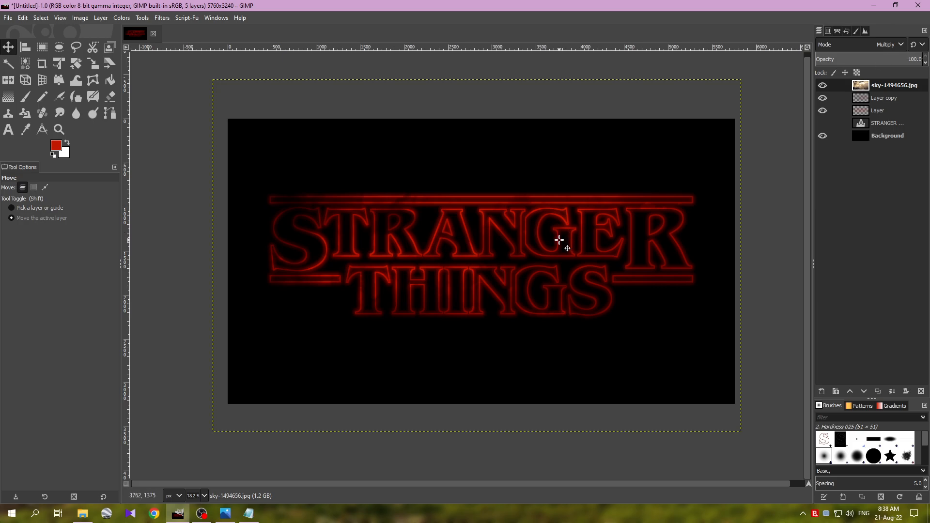
pyautogui.click(881, 62)
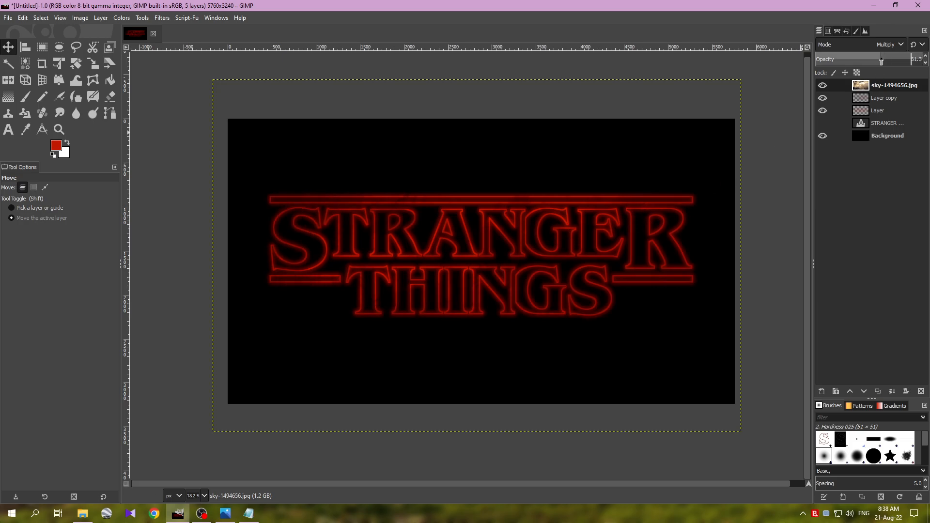
pyautogui.moveTo(883, 61); pyautogui.dragTo(926, 60)
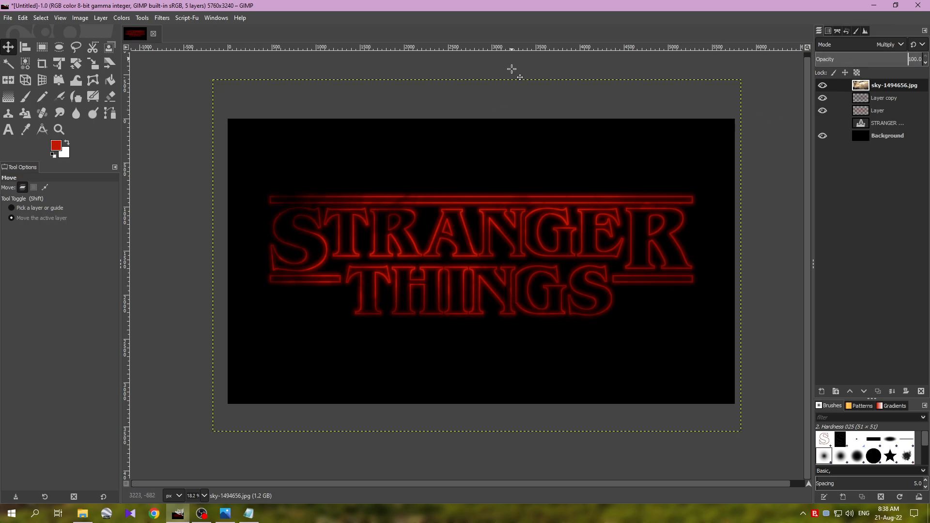
# - Consult the Steps notes and view the Layer copy outline in isolation, returning with the STRANGER text layer hidden
pyautogui.click(250, 514)
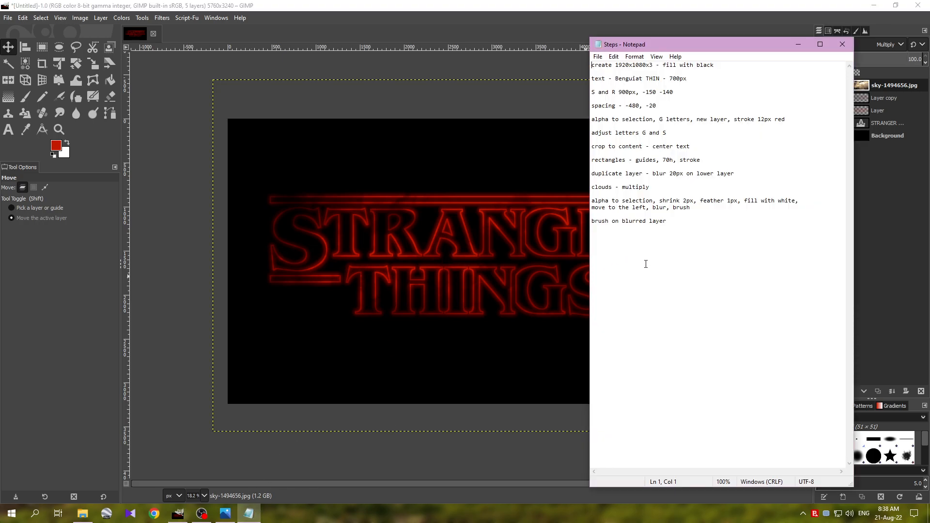
pyautogui.click(679, 7)
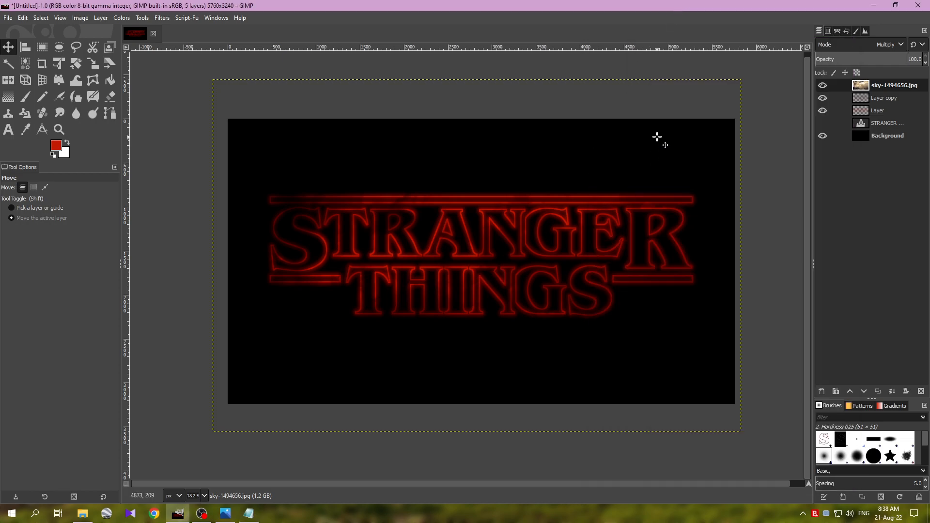
pyautogui.click(855, 101)
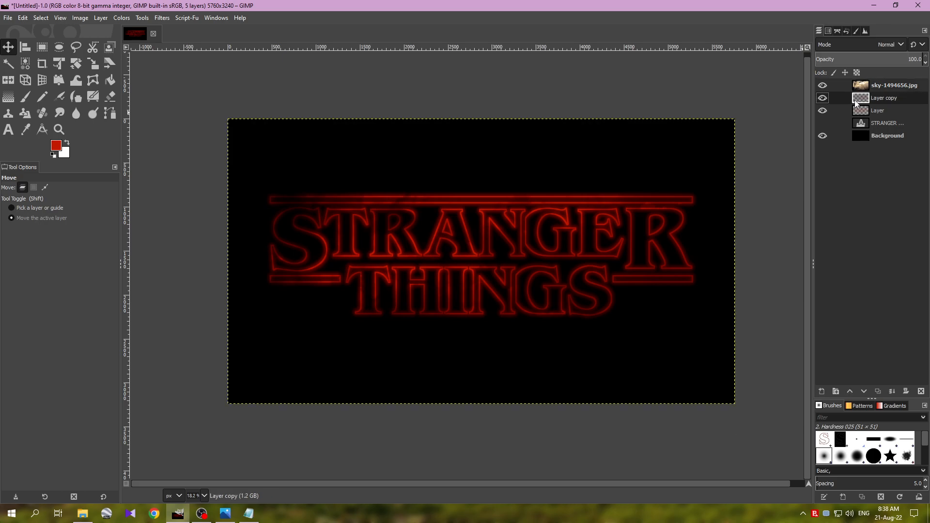
pyautogui.keyDown('shift'); pyautogui.click(824, 98); pyautogui.keyUp('shift')
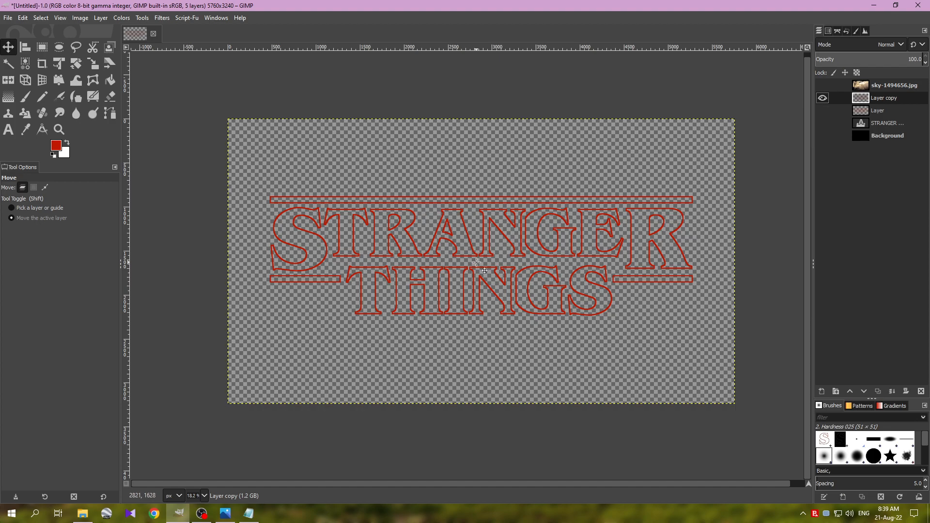
pyautogui.keyDown('shift'); pyautogui.click(823, 98); pyautogui.keyUp('shift')
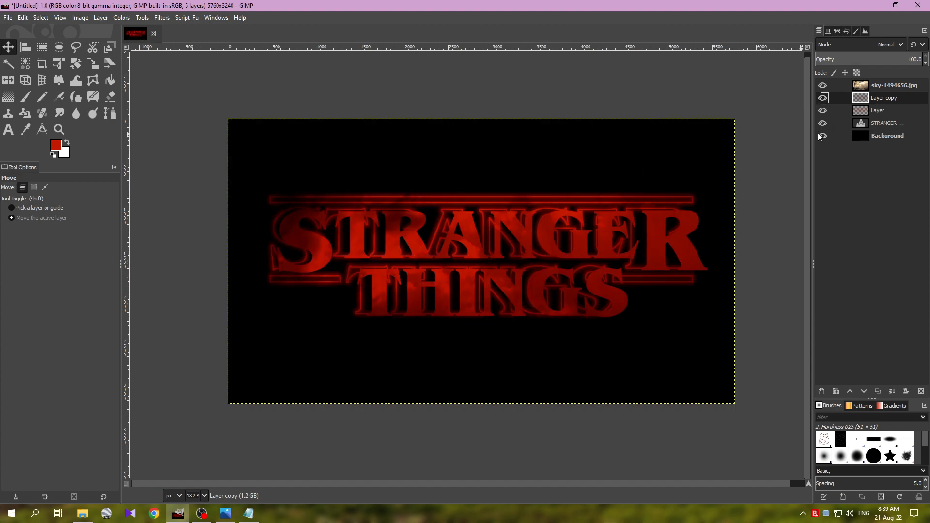
pyautogui.click(823, 122)
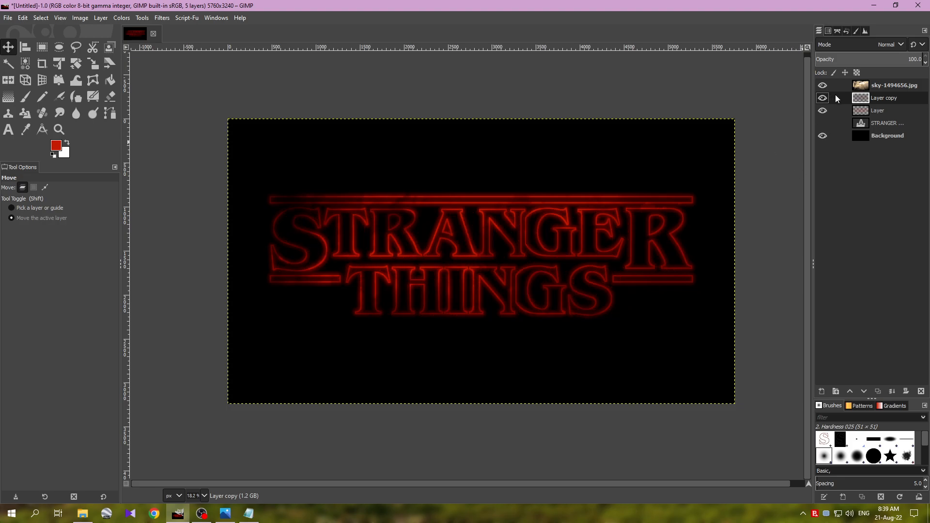
# - Create a selection from the alpha of Layer copy and shrink it by 2 px
pyautogui.rightClick(862, 100)
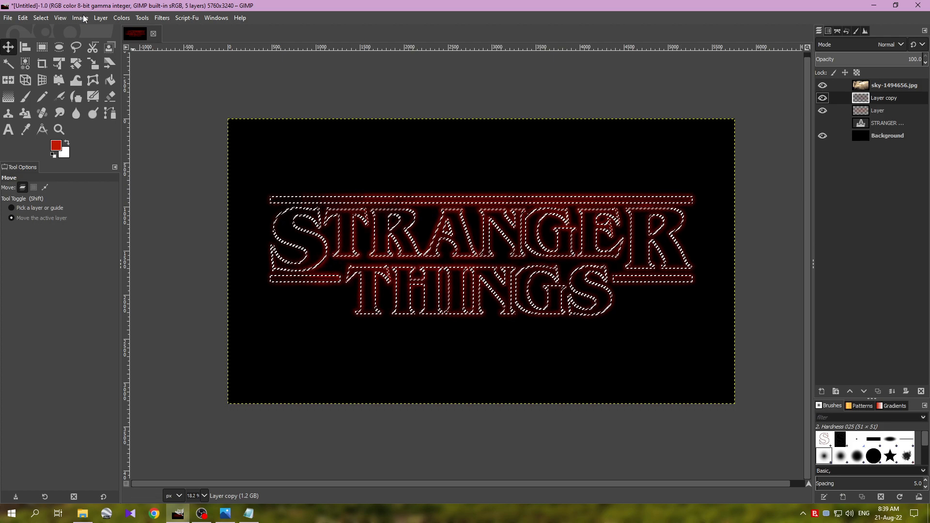
pyautogui.click(41, 19)
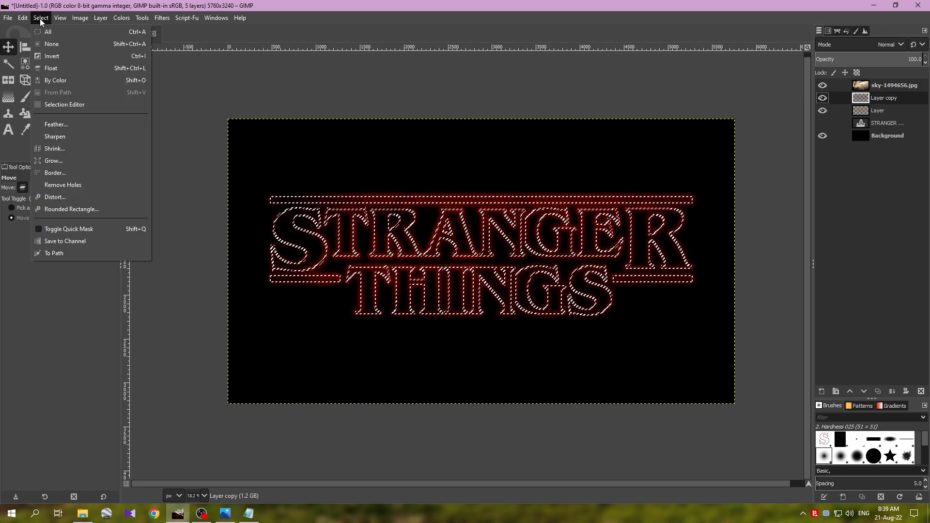
pyautogui.click(65, 148)
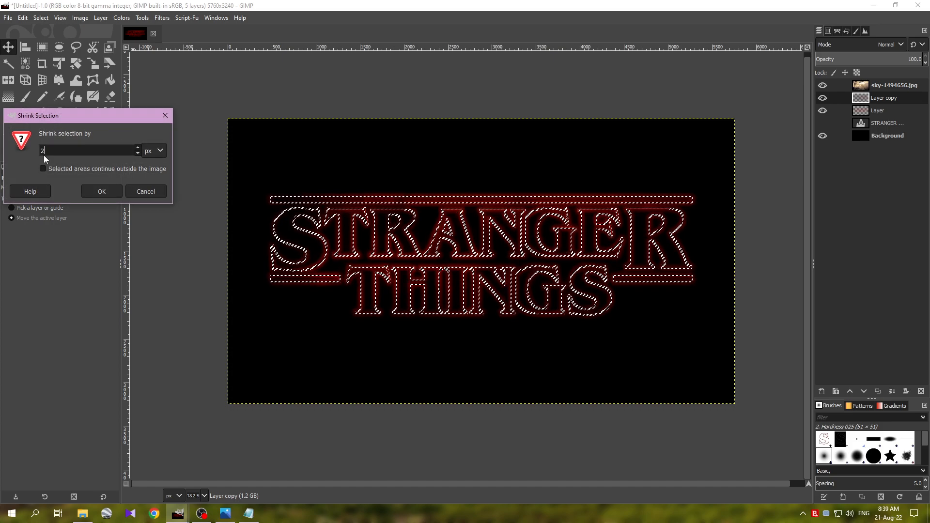
pyautogui.click(101, 191)
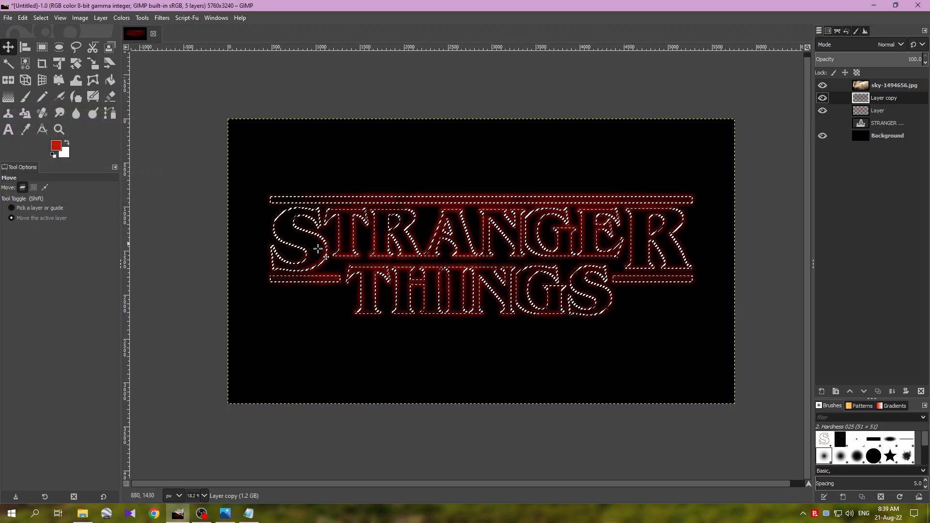
# - Feather the shrunken outline selection by 1 px
pyautogui.scroll(5, 404, 246)
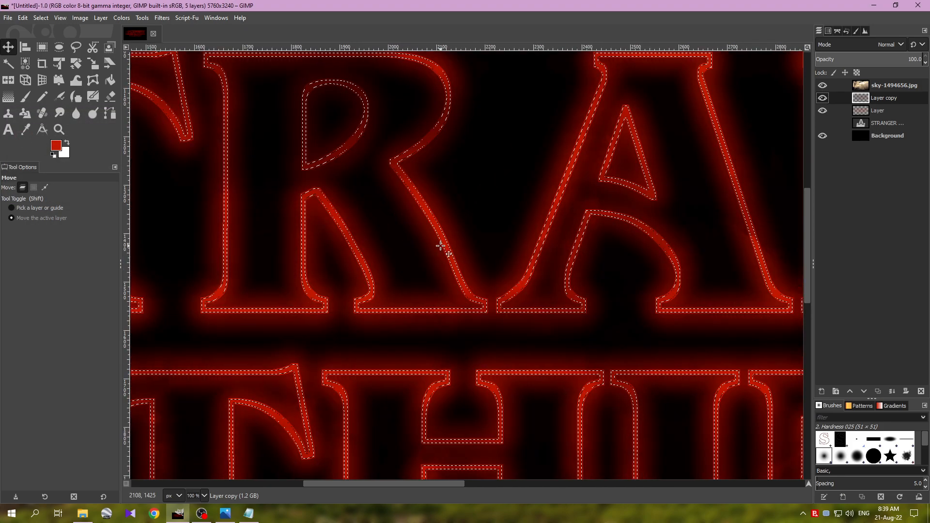
pyautogui.scroll(3, 440, 247)
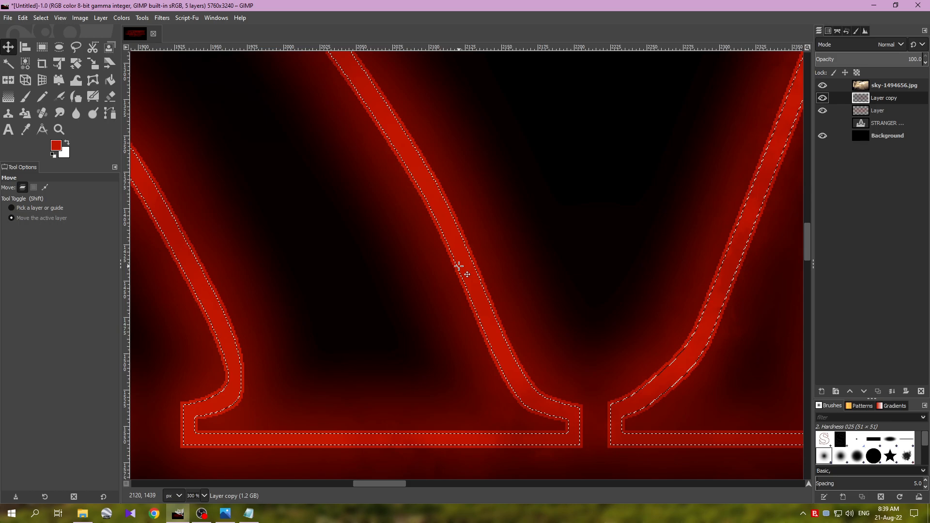
pyautogui.click(40, 17)
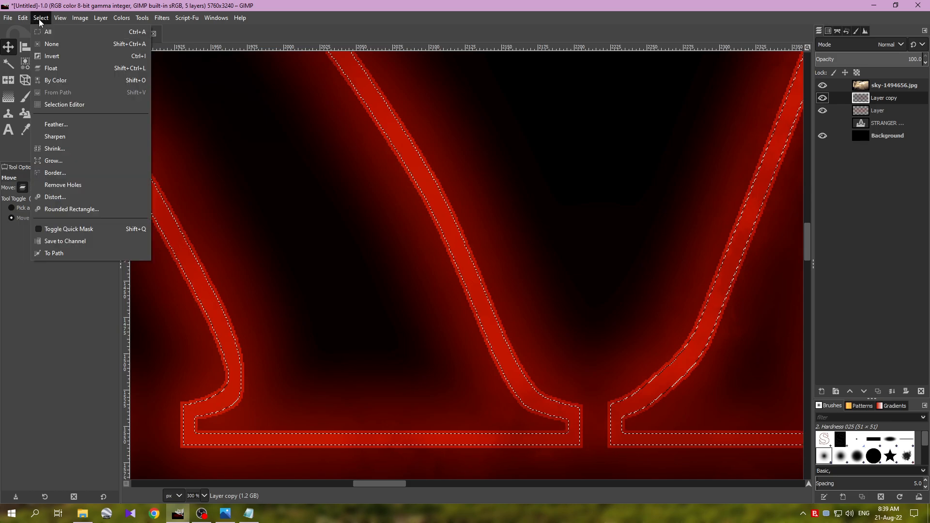
pyautogui.click(64, 119)
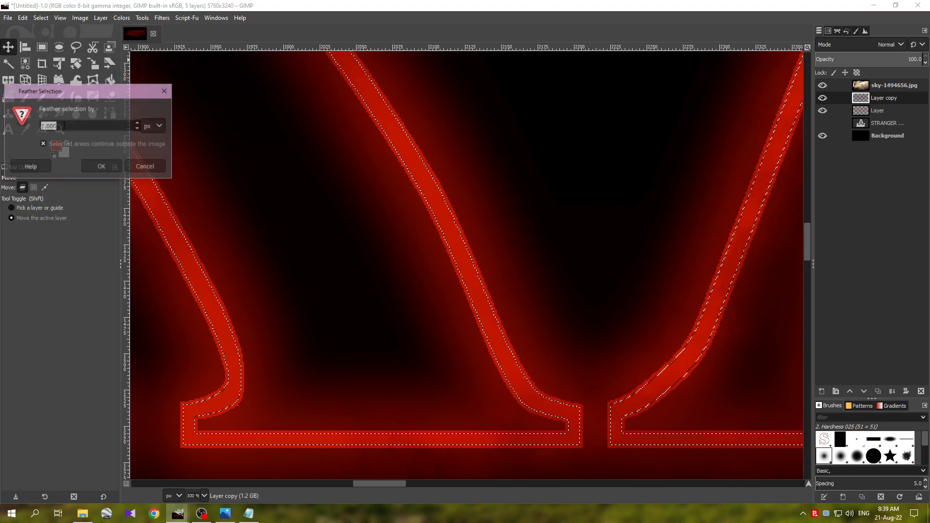
pyautogui.click(106, 165)
# - Add a new transparent layer and raise it above the sky layer to the top of the stack
pyautogui.scroll(-4, 450, 252)
pyautogui.scroll(-2, 450, 252)
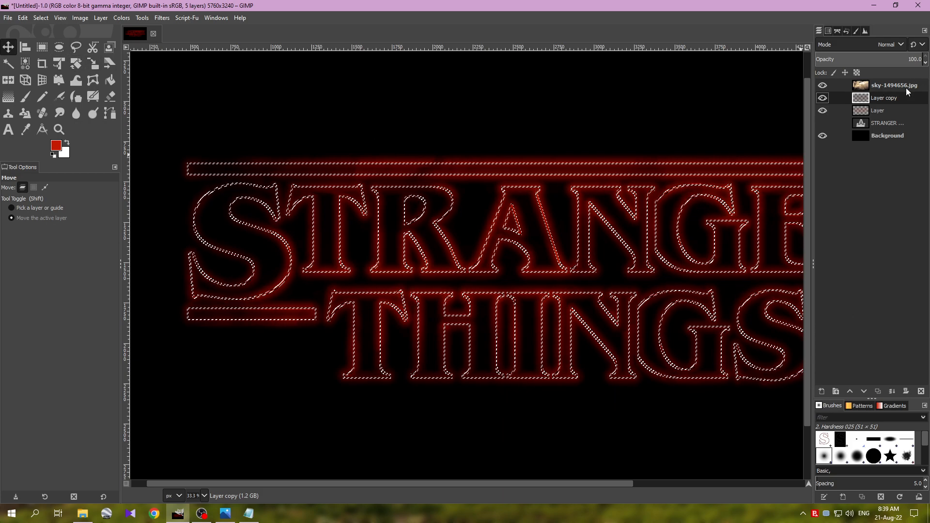
pyautogui.click(820, 390)
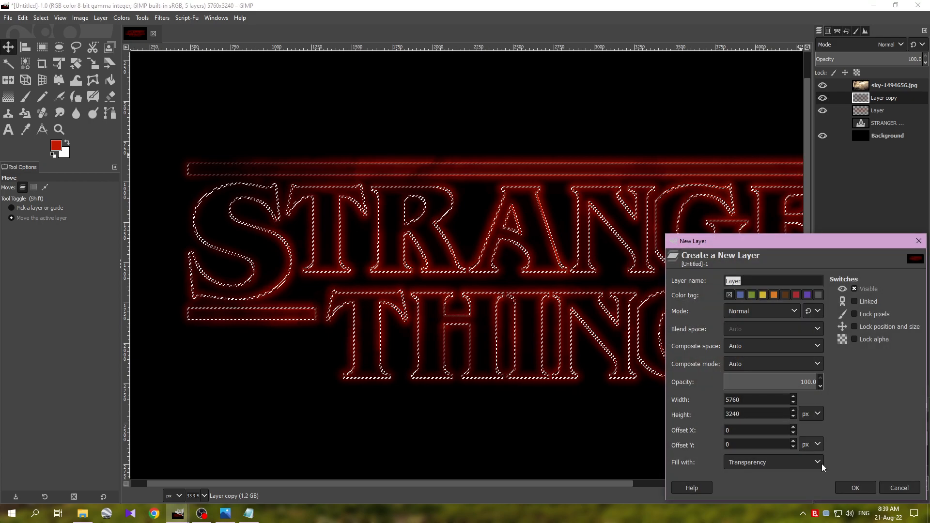
pyautogui.click(856, 488)
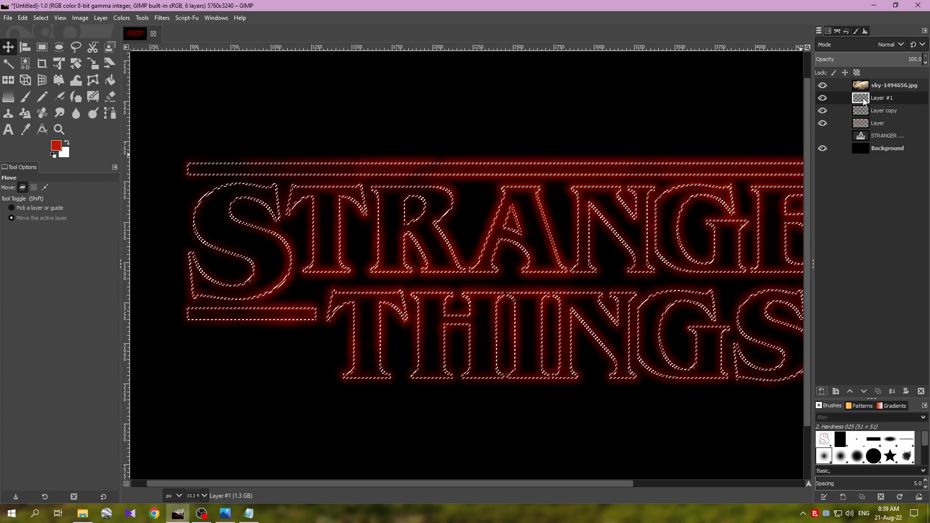
pyautogui.click(849, 391)
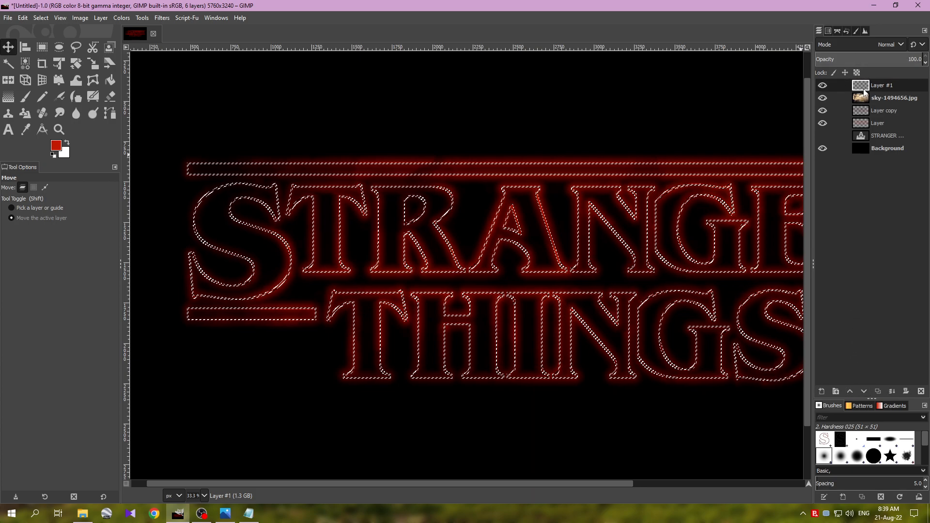
# - Fill the outline selection on Layer #1 with the white background color and clear the selection
pyautogui.click(23, 18)
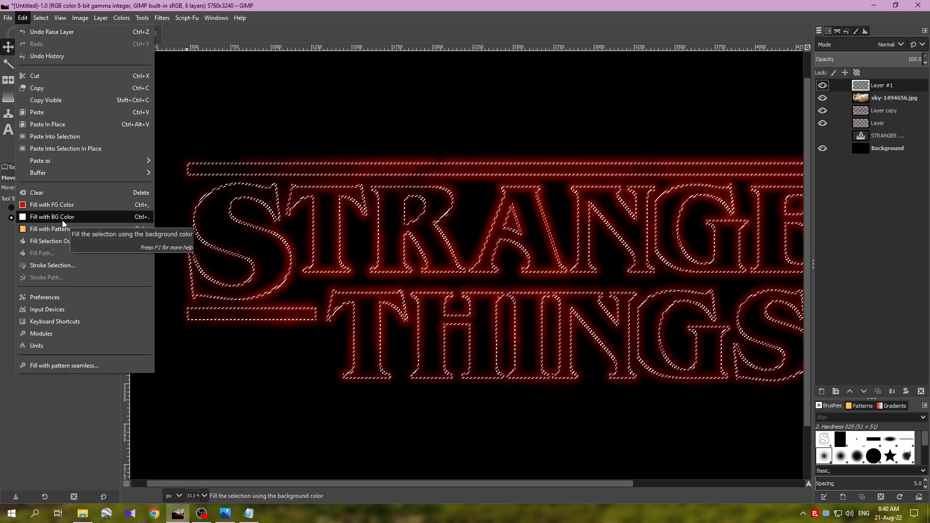
pyautogui.press('Escape')
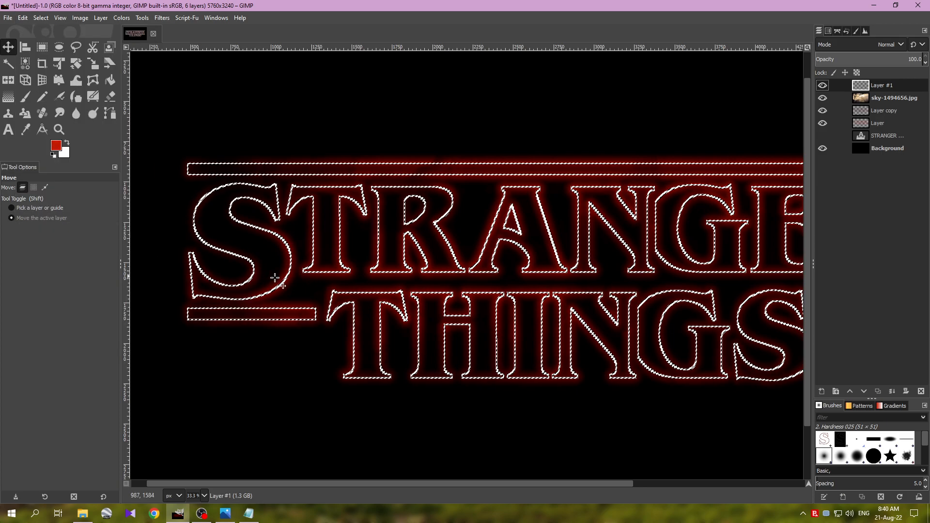
pyautogui.click(35, 18)
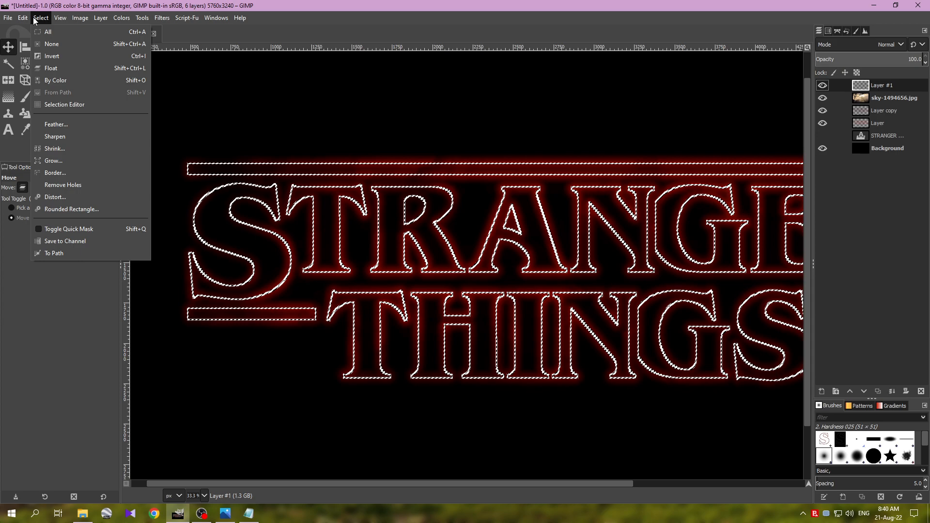
pyautogui.click(51, 44)
# - Try shifting the white outline layer a few pixels against the red outlines, and undo the move
pyautogui.scroll(4, 485, 257)
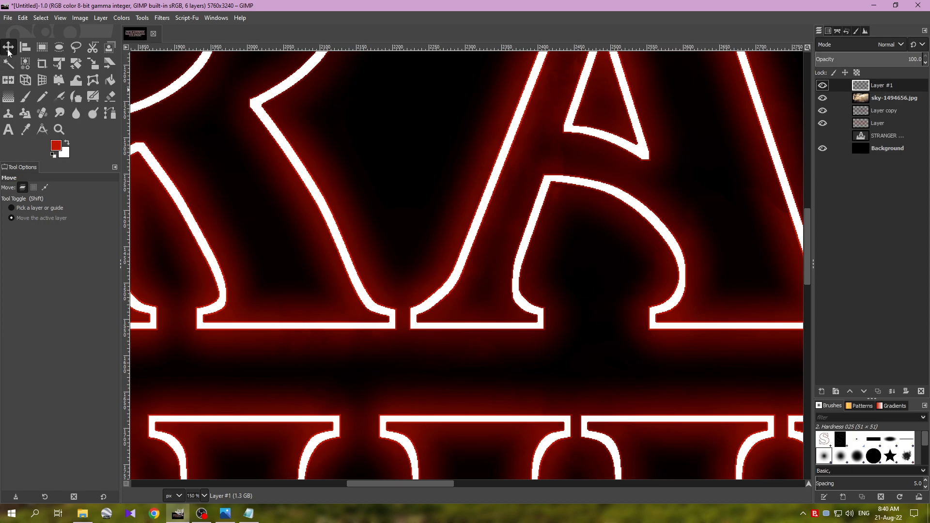
pyautogui.click(25, 218)
pyautogui.moveTo(482, 237); pyautogui.dragTo(471, 232)
pyautogui.scroll(4, 460, 249)
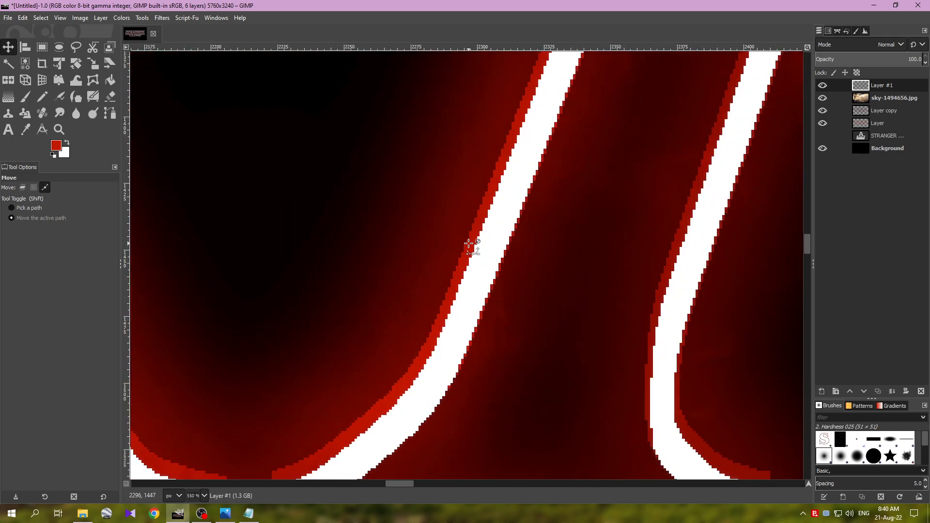
pyautogui.hotkey('ctrl', 'z')
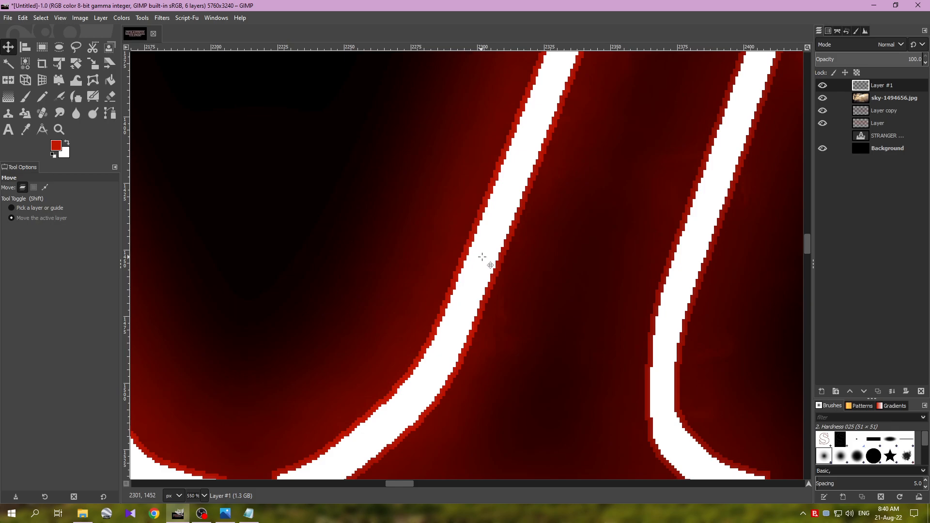
# - Nudge the white outline layer a couple of pixels to the left and set its opacity to 50
pyautogui.moveTo(480, 258); pyautogui.dragTo(478, 258)
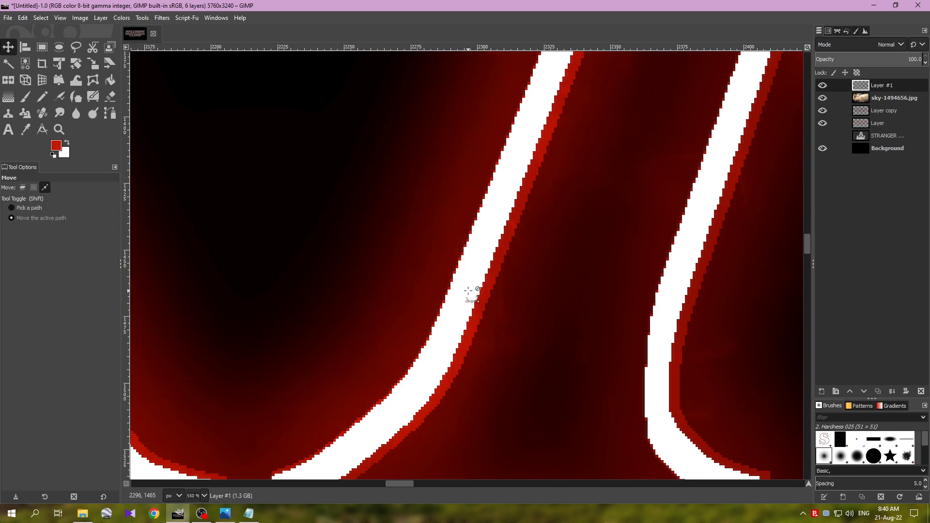
pyautogui.scroll(-8, 480, 224)
pyautogui.scroll(-2, 463, 288)
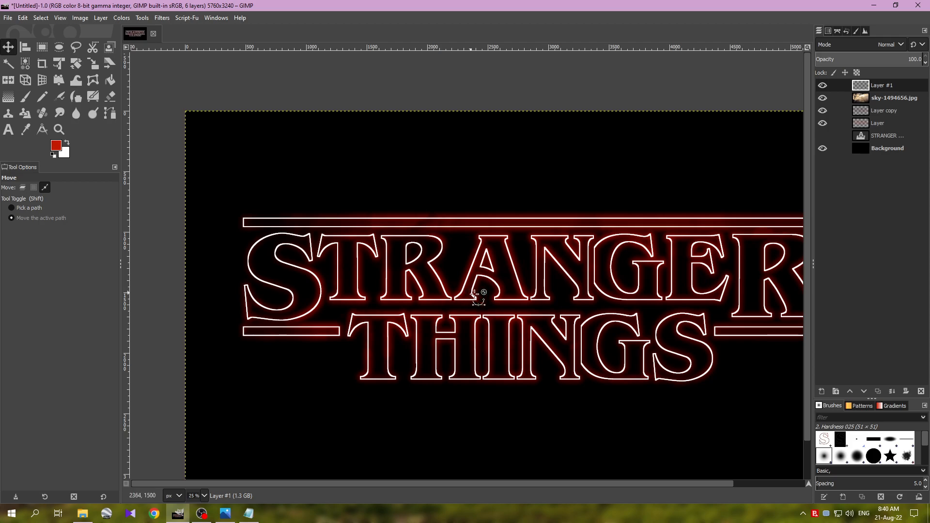
pyautogui.scroll(2, 477, 266)
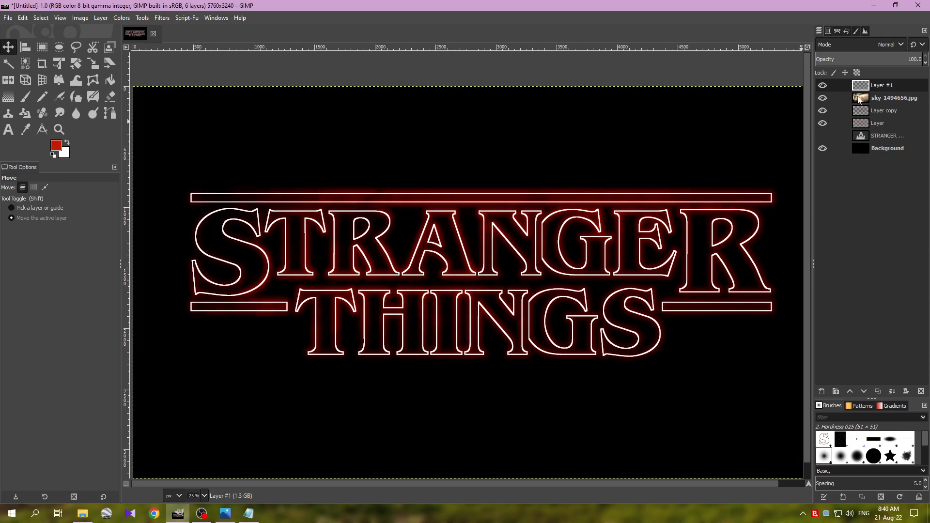
pyautogui.click(869, 58)
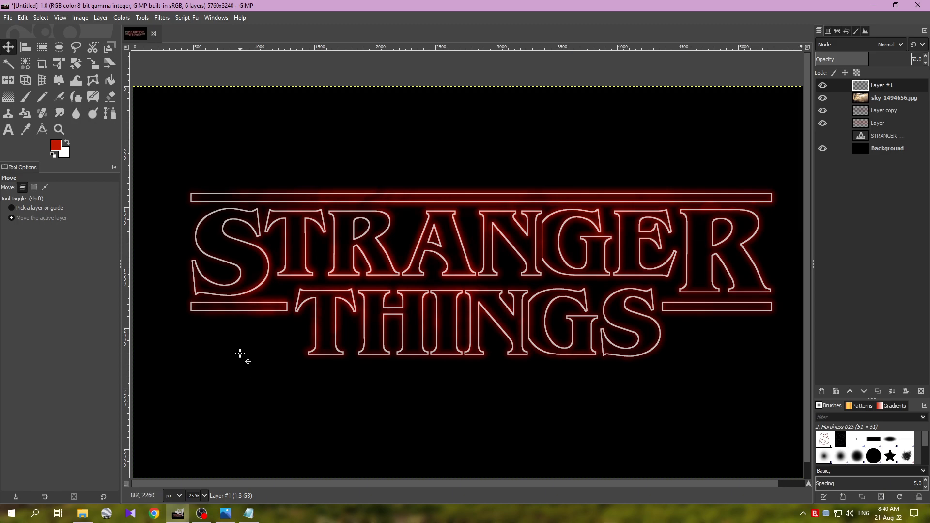
# - Apply a Gaussian Blur with size 1.50 in X and Y to the white outline layer, Layer #1
pyautogui.click(248, 513)
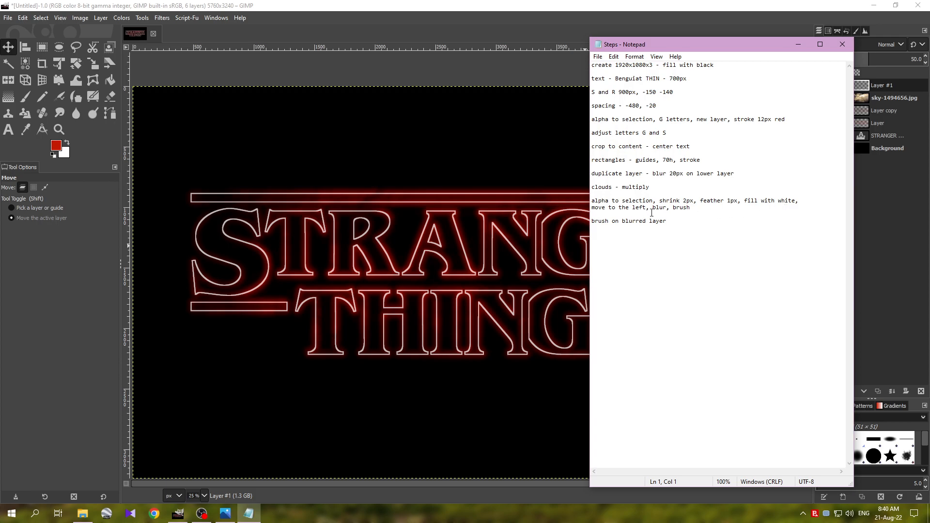
pyautogui.click(607, 10)
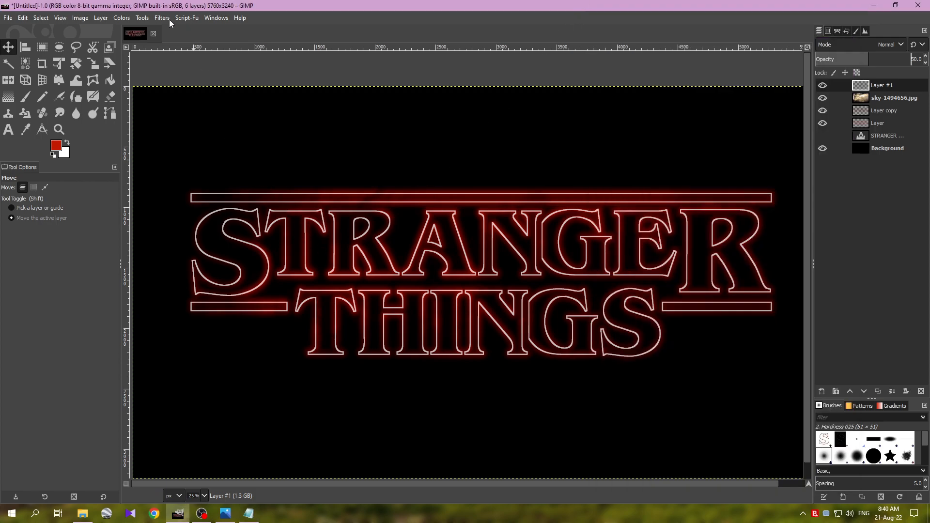
pyautogui.click(156, 18)
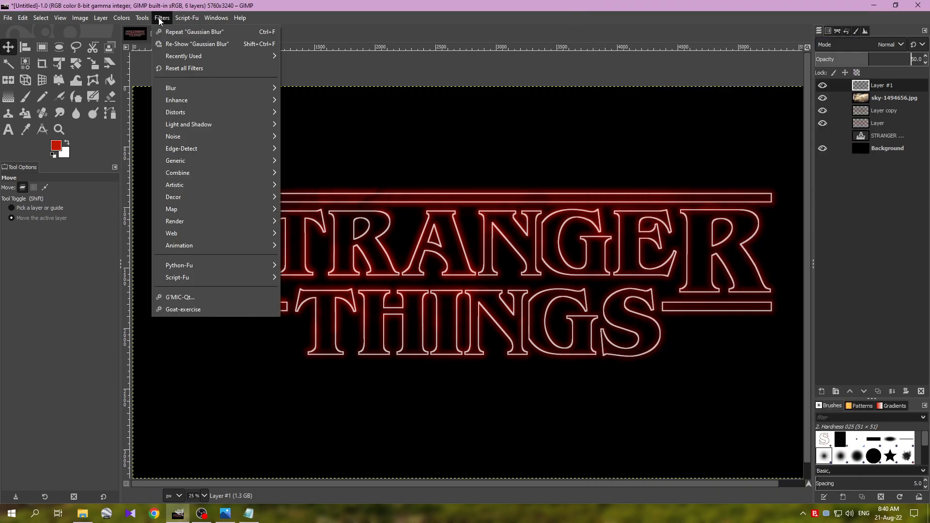
pyautogui.click(187, 44)
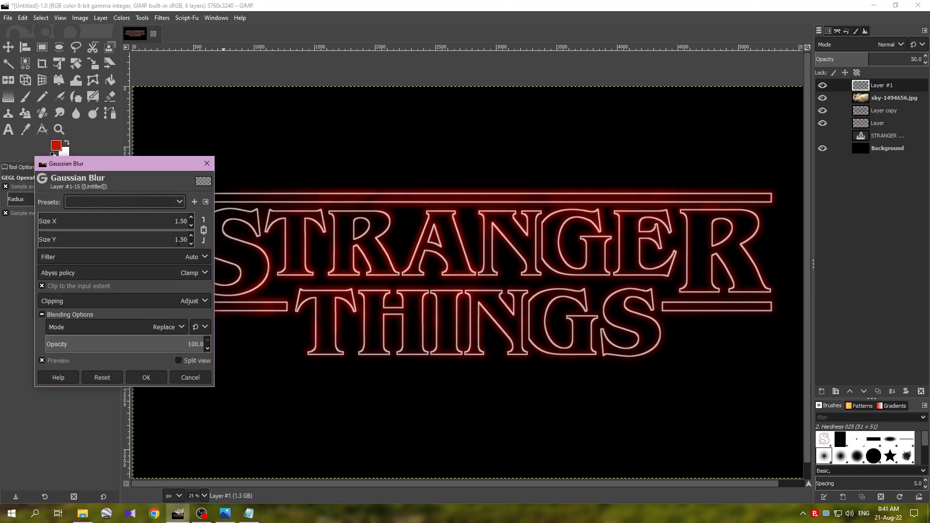
pyautogui.click(146, 377)
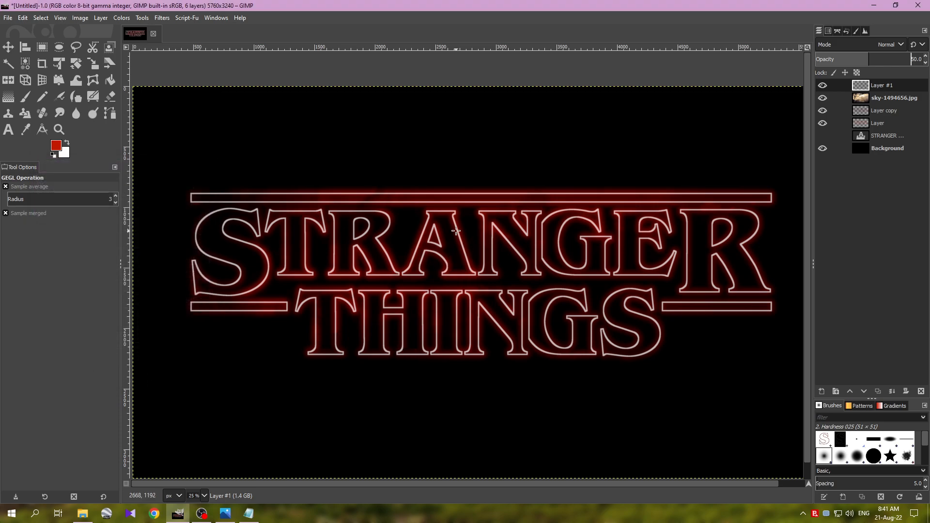
# - Partially erase the white outline on Layer #1 using a soft Hardness 025 Eraser, size 278 and opacity 43.9, leaving uneven highlights across the letters and bars
pyautogui.click(110, 96)
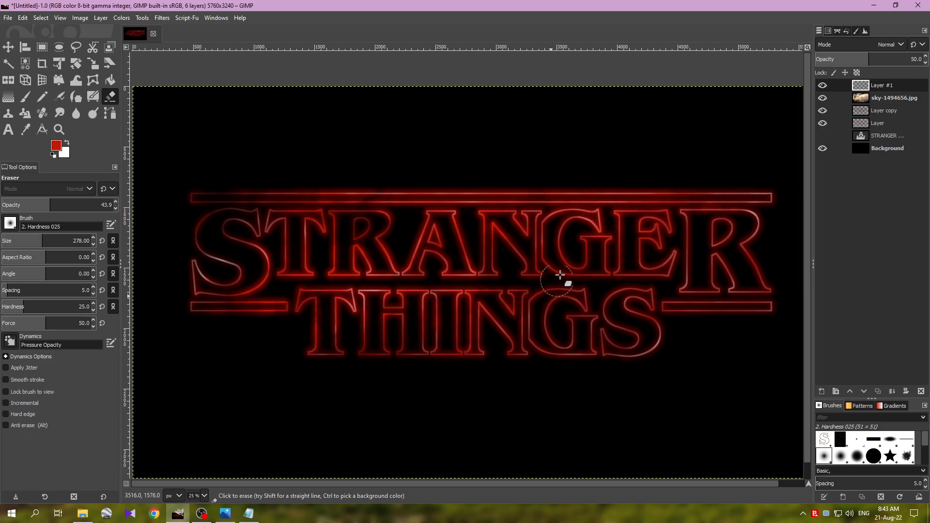
pyautogui.keyDown('ctrl'); pyautogui.scroll(-2, 526, 346); pyautogui.keyUp('ctrl')
pyautogui.keyDown('ctrl'); pyautogui.scroll(2, 515, 346); pyautogui.keyUp('ctrl')
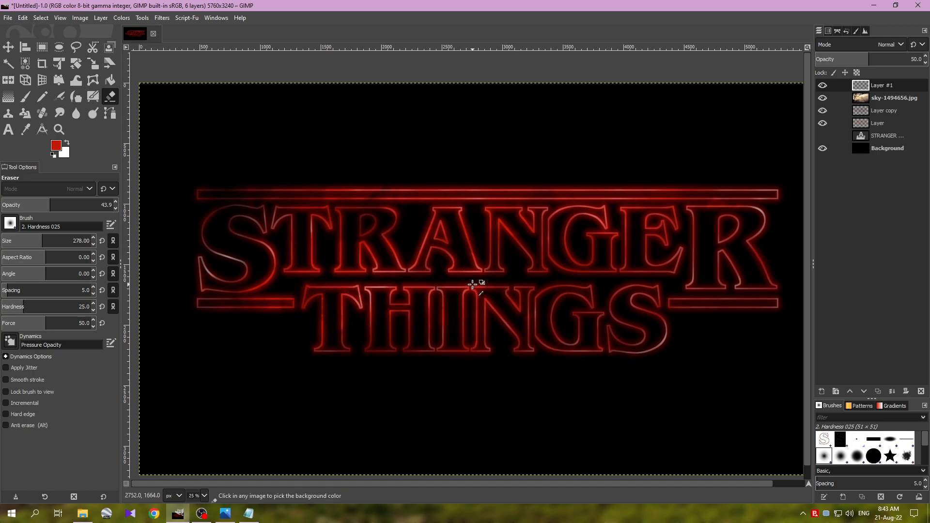
pyautogui.keyDown('ctrl'); pyautogui.scroll(-1, 477, 286); pyautogui.keyUp('ctrl')
pyautogui.keyDown('ctrl'); pyautogui.scroll(1, 496, 282); pyautogui.keyUp('ctrl')
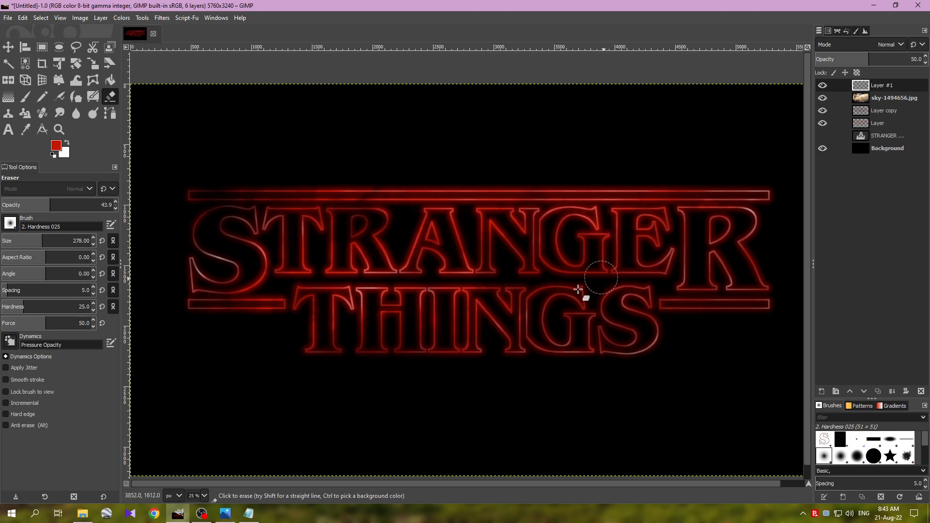
pyautogui.scroll(-1, 478, 363)
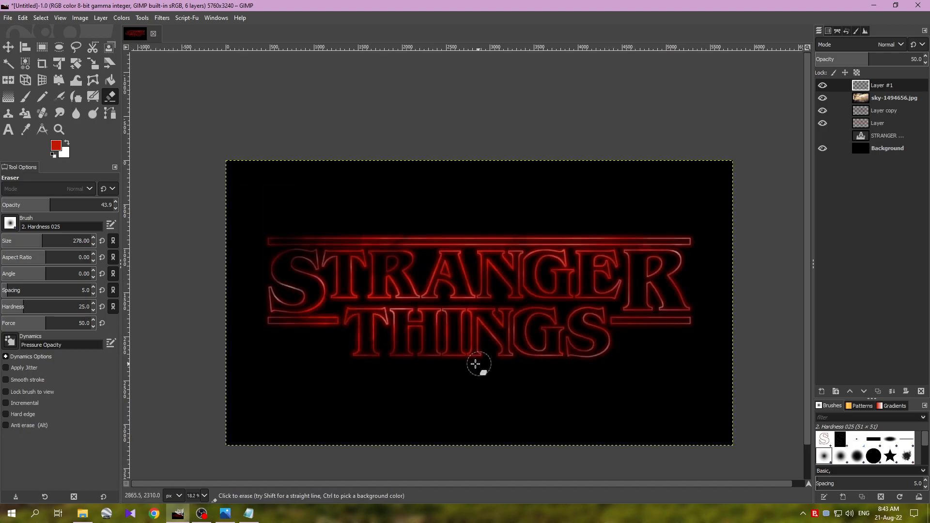
pyautogui.moveTo(431, 331); pyautogui.dragTo(427, 307)
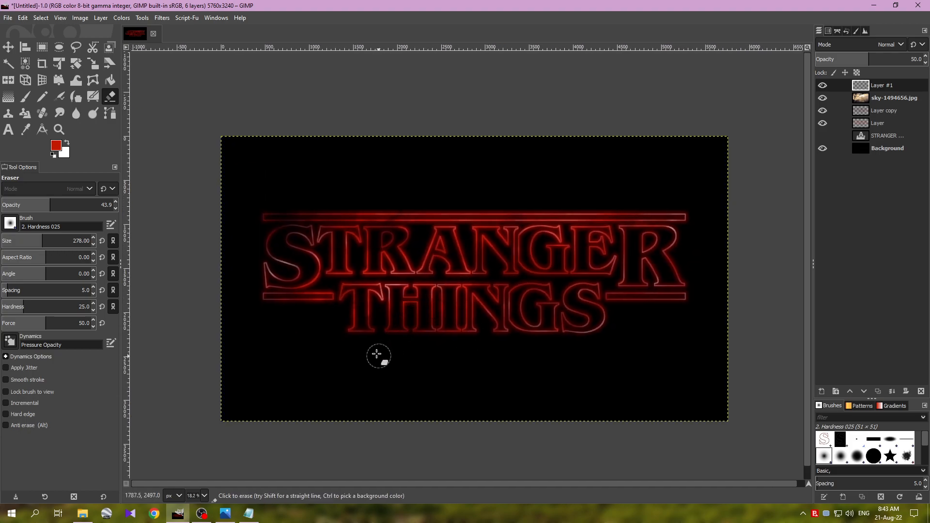
# - Select the blurred red glow layer named Layer, inspect it in isolation, and restore the visibility of the other layers
pyautogui.click(249, 512)
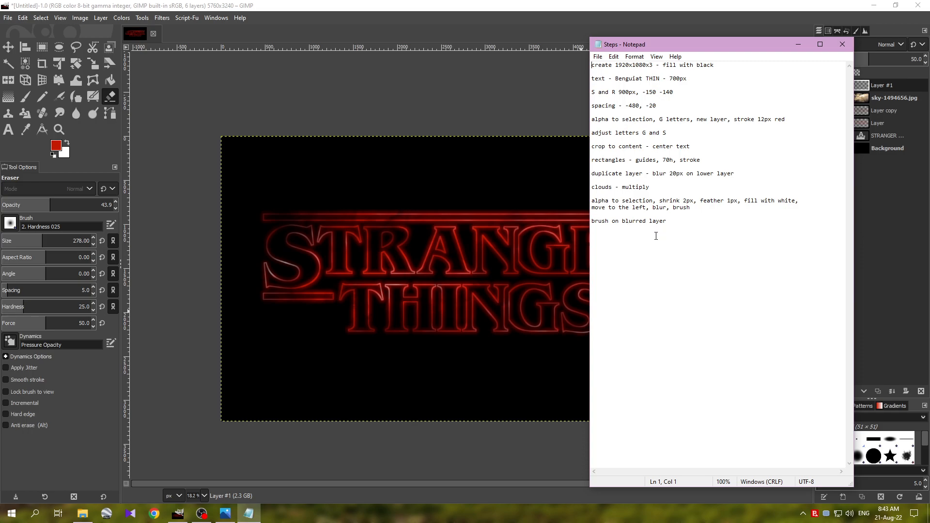
pyautogui.click(671, 2)
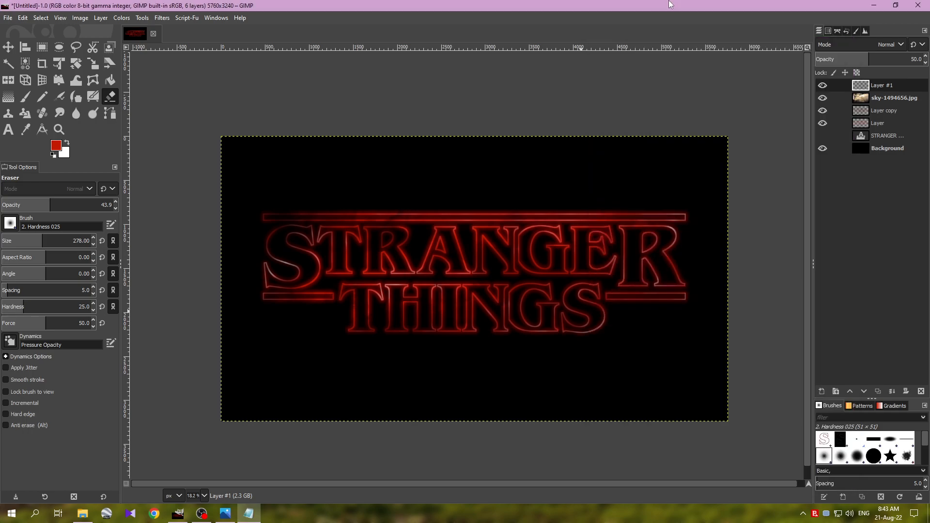
pyautogui.click(878, 124)
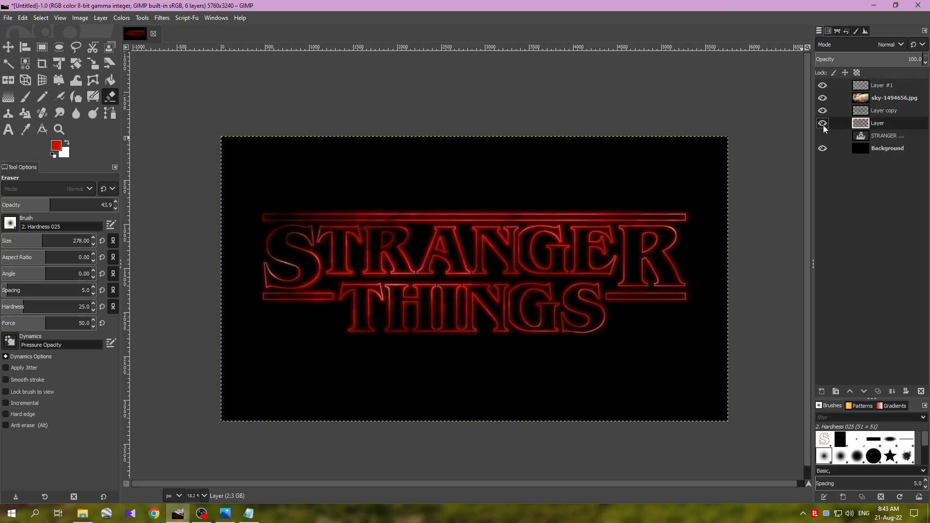
pyautogui.keyDown('shift'); pyautogui.click(823, 124); pyautogui.keyUp('shift')
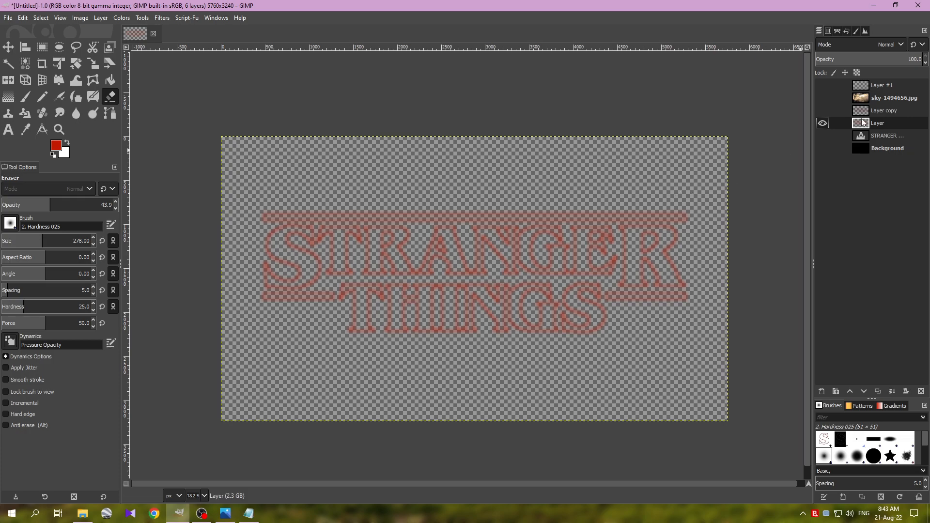
pyautogui.keyDown('shift'); pyautogui.click(823, 123); pyautogui.keyUp('shift')
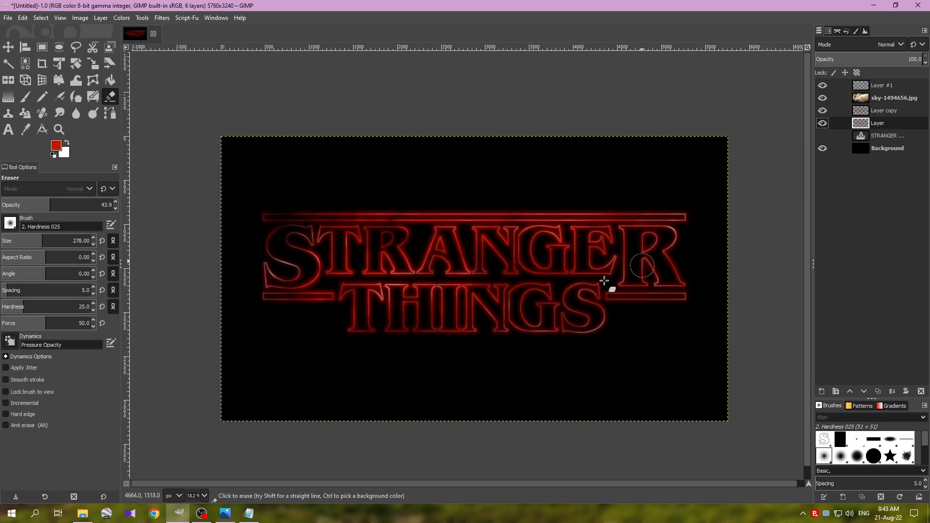
pyautogui.scroll(5, 589, 295)
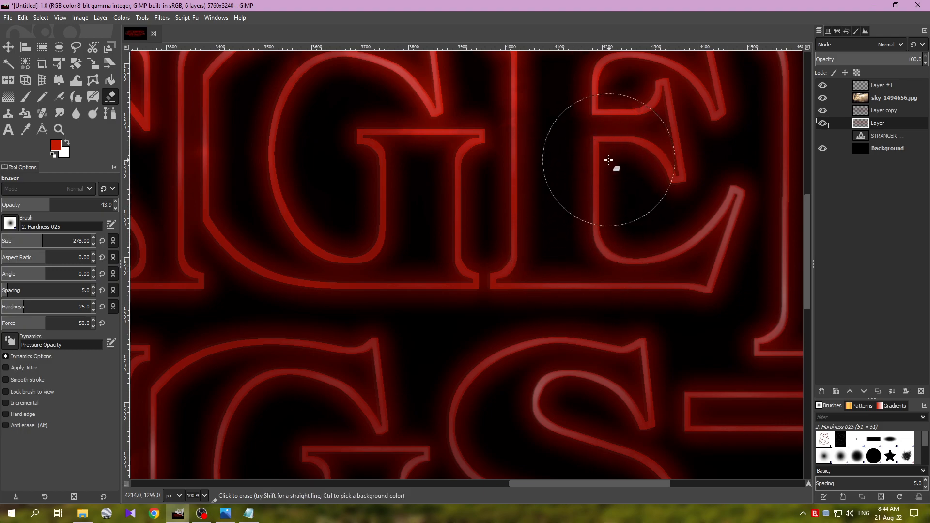
pyautogui.scroll(-4, 615, 295)
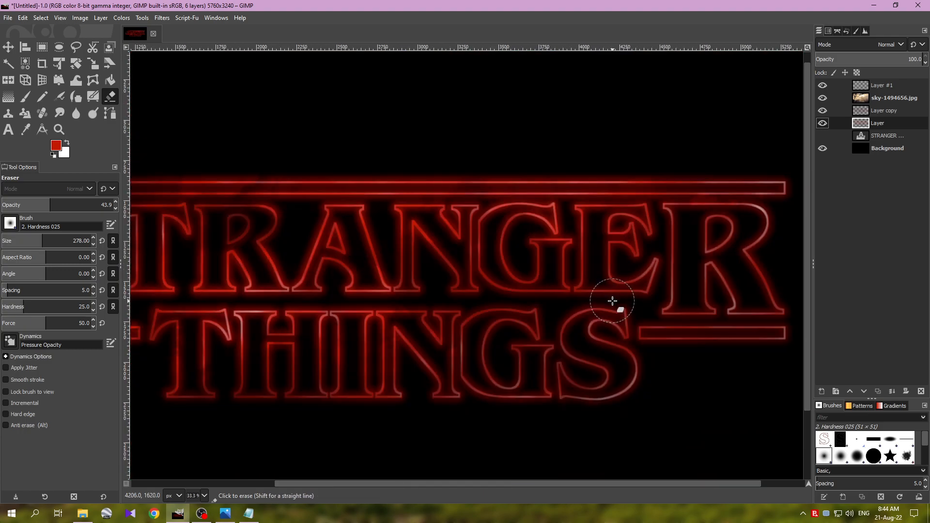
# - Partially erase the red glow on the blurred layer with the soft Eraser, using Stranger Things.png as the reference
pyautogui.click(225, 513)
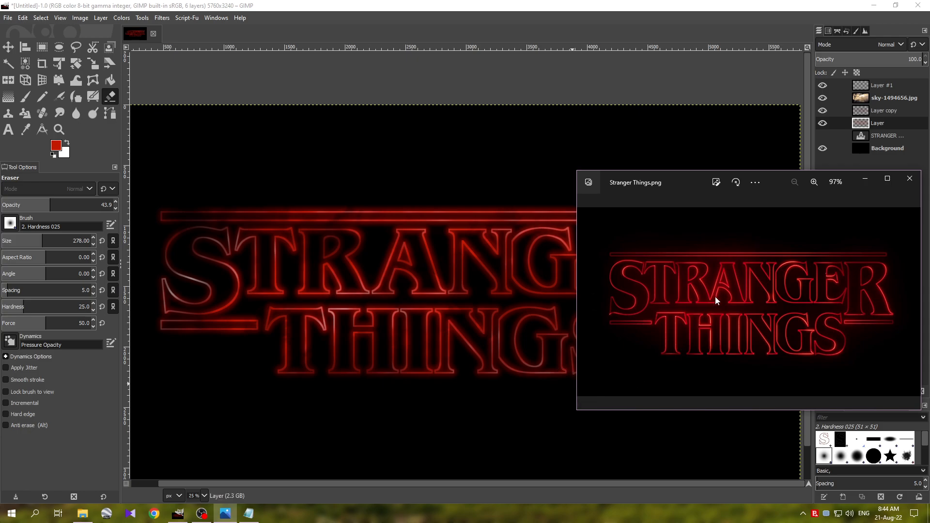
pyautogui.scroll(5, 727, 300)
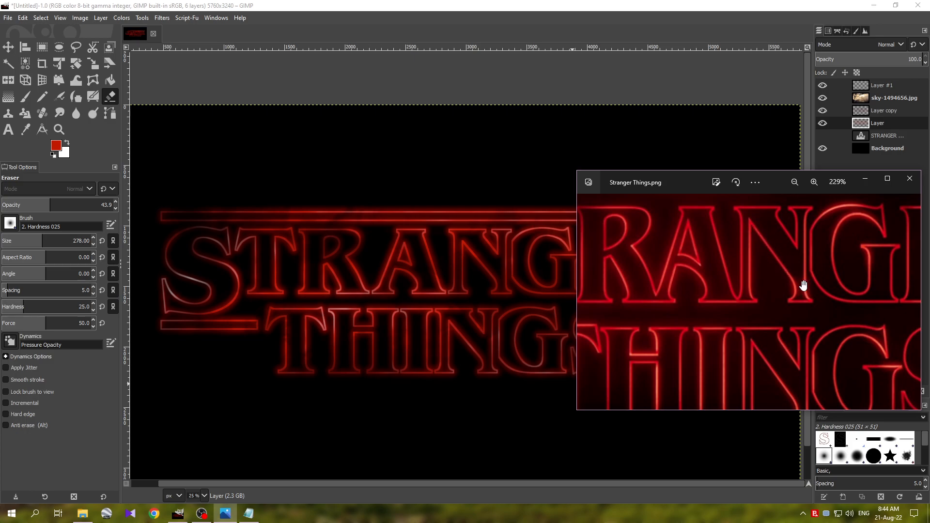
pyautogui.click(653, 5)
pyautogui.scroll(-1, 576, 276)
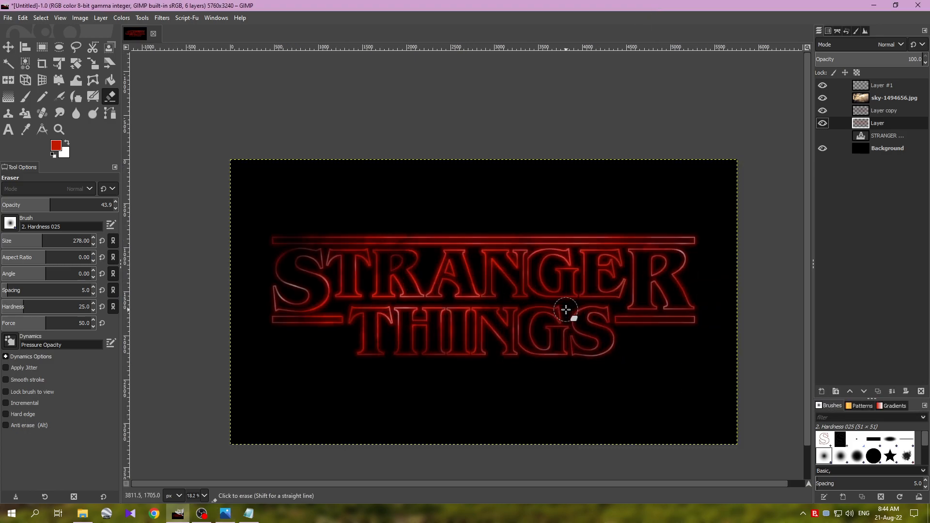
pyautogui.moveTo(557, 277); pyautogui.dragTo(546, 250)
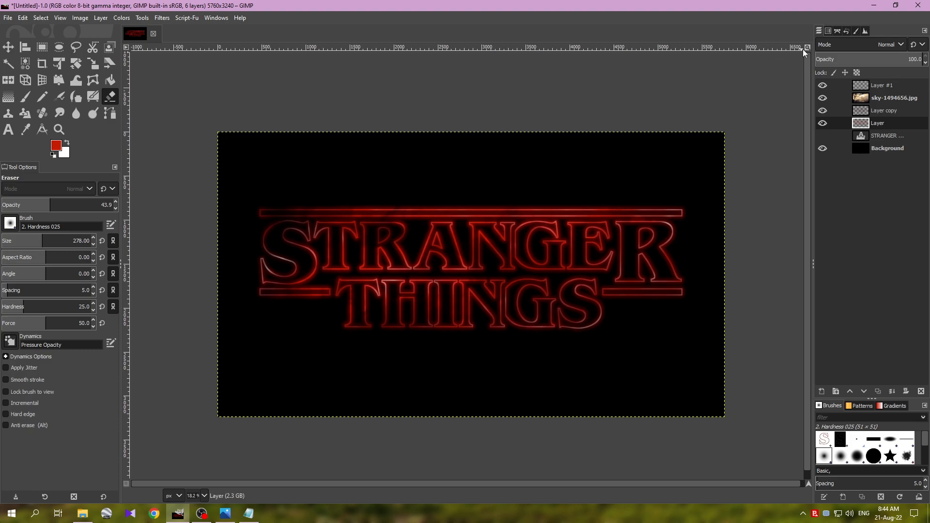
pyautogui.click(807, 47)
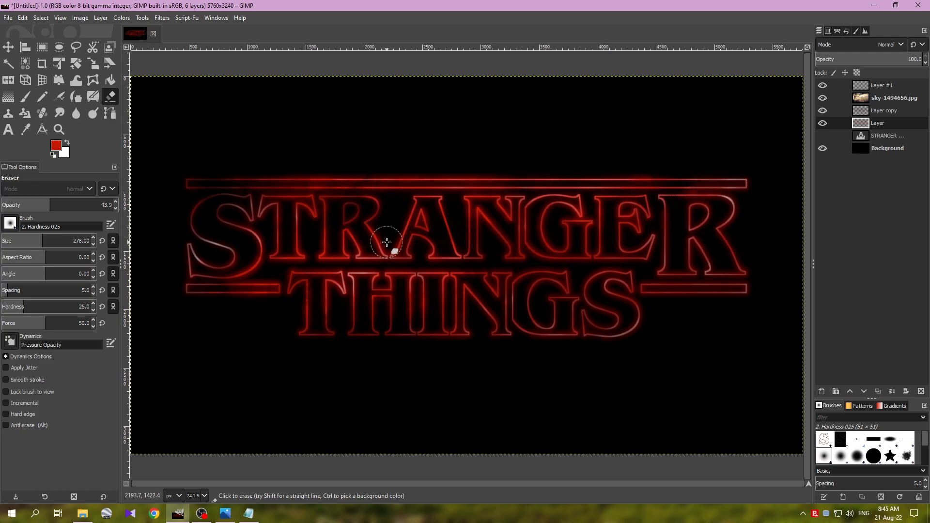
pyautogui.scroll(-2, 528, 386)
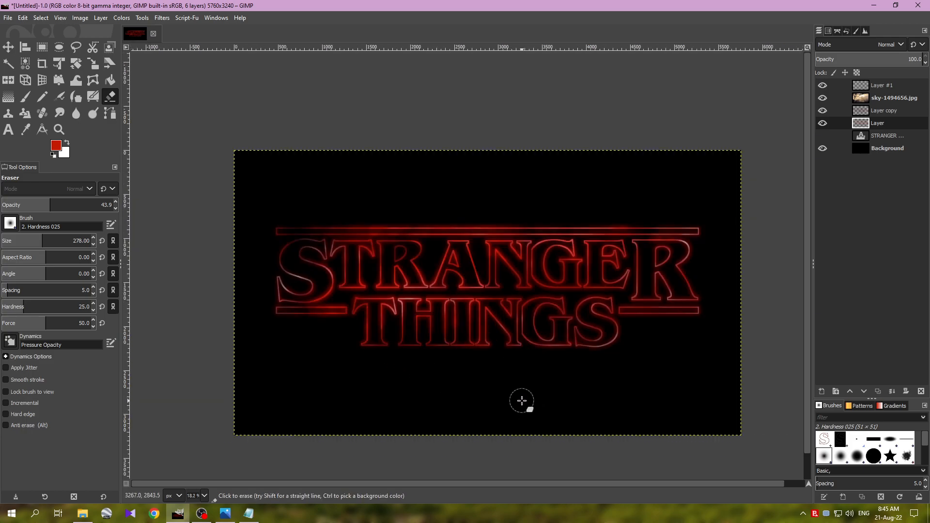
pyautogui.moveTo(522, 400); pyautogui.dragTo(497, 374)
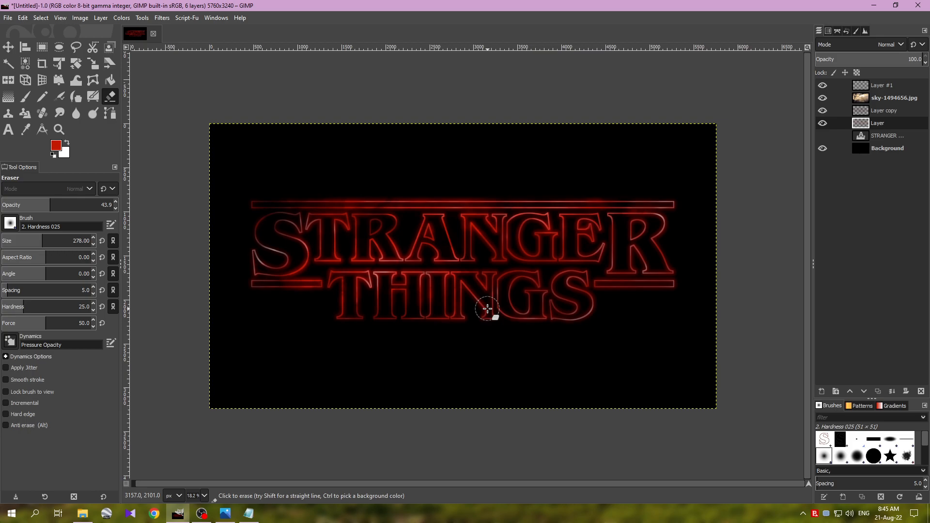
# - Compare the finished glow and highlights with the reference picture Stranger Things.png beside the canvas
pyautogui.click(226, 513)
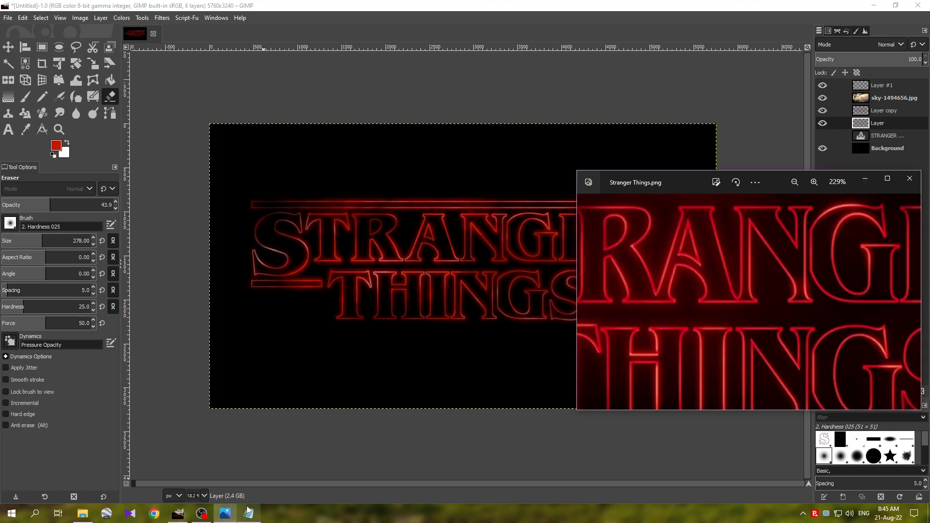
pyautogui.scroll(-3, 766, 300)
pyautogui.scroll(2, 761, 281)
pyautogui.scroll(-1, 758, 278)
pyautogui.moveTo(783, 179); pyautogui.dragTo(792, 225)
pyautogui.moveTo(515, 163); pyautogui.dragTo(432, 150)
pyautogui.click(225, 514)
pyautogui.moveTo(707, 266); pyautogui.dragTo(678, 243)
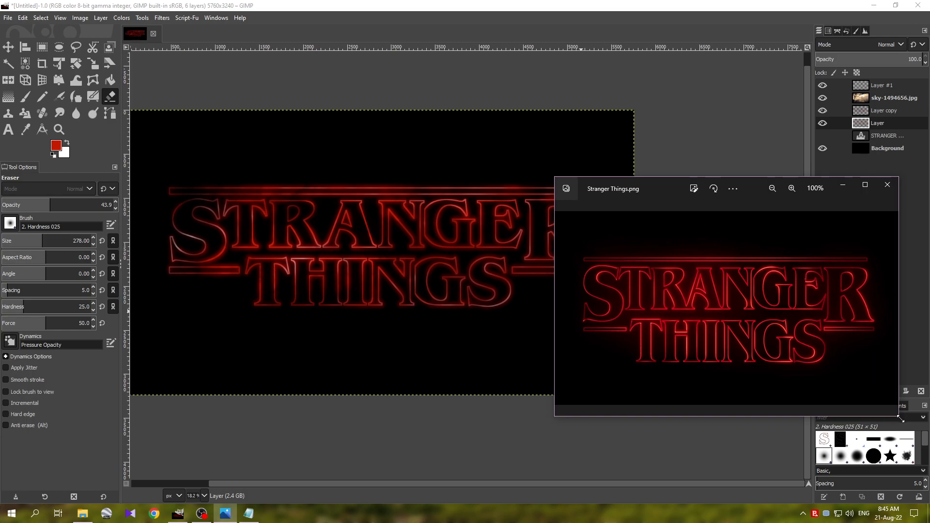
pyautogui.moveTo(900, 419); pyautogui.dragTo(929, 461)
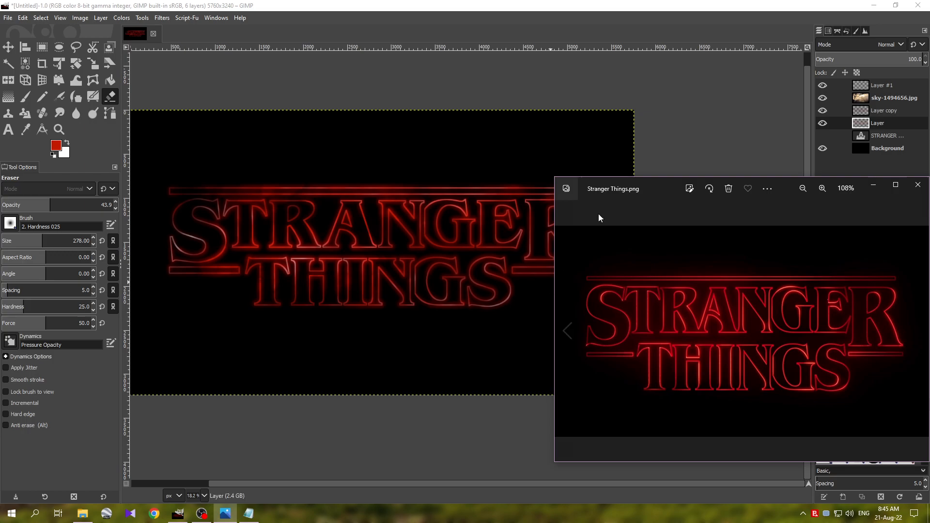
pyautogui.click(576, 123)
pyautogui.moveTo(486, 181); pyautogui.dragTo(579, 196)
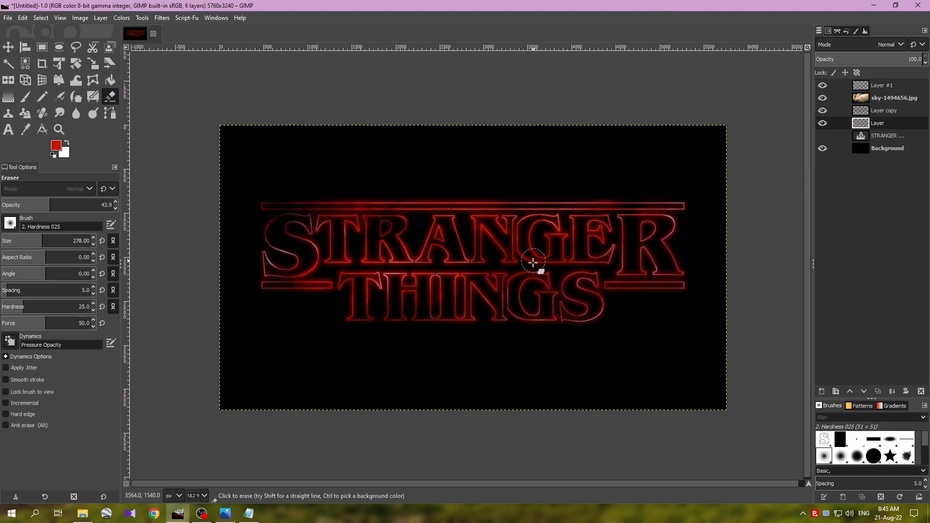